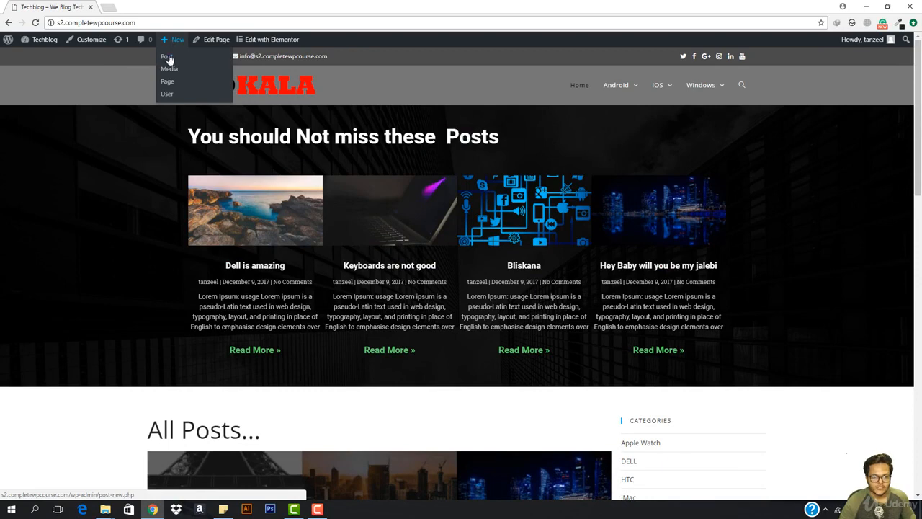
# - Create a new post titled 'iOS has some bugs that needs to be fixed'
pyautogui.click(168, 59)
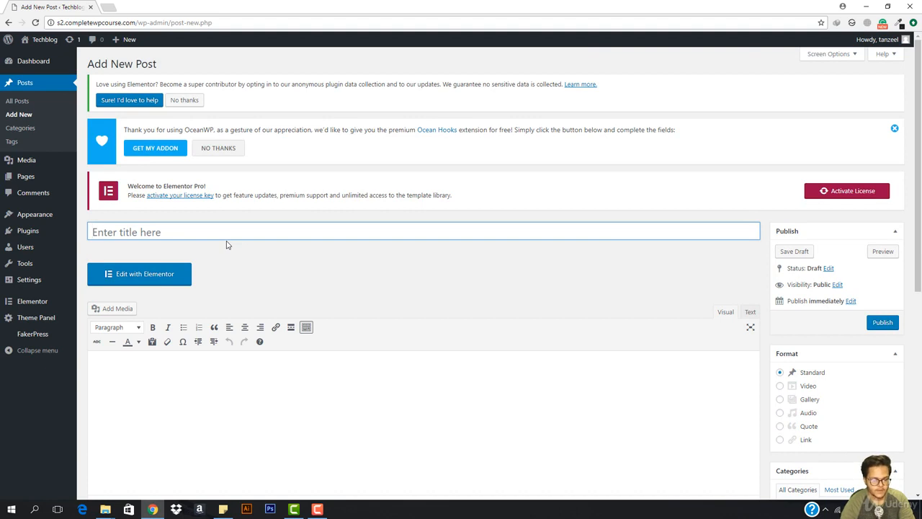
pyautogui.write('iOS')
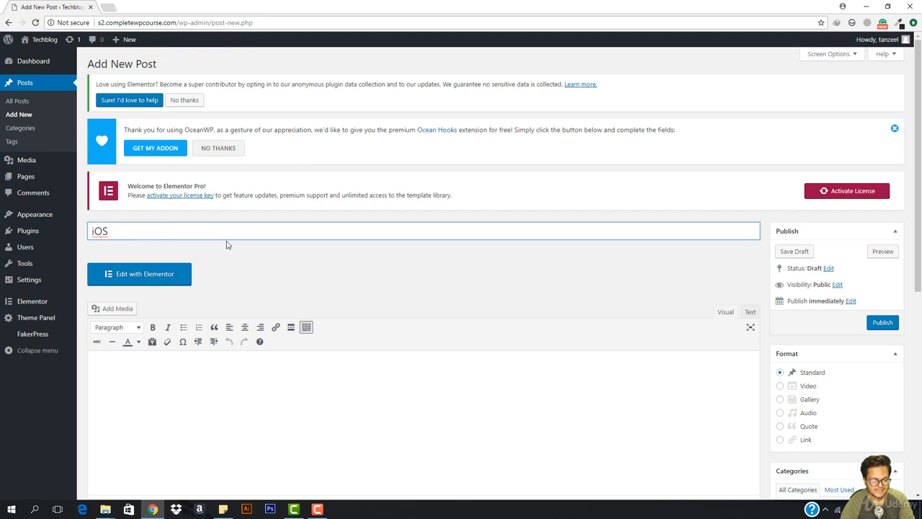
pyautogui.write(' has')
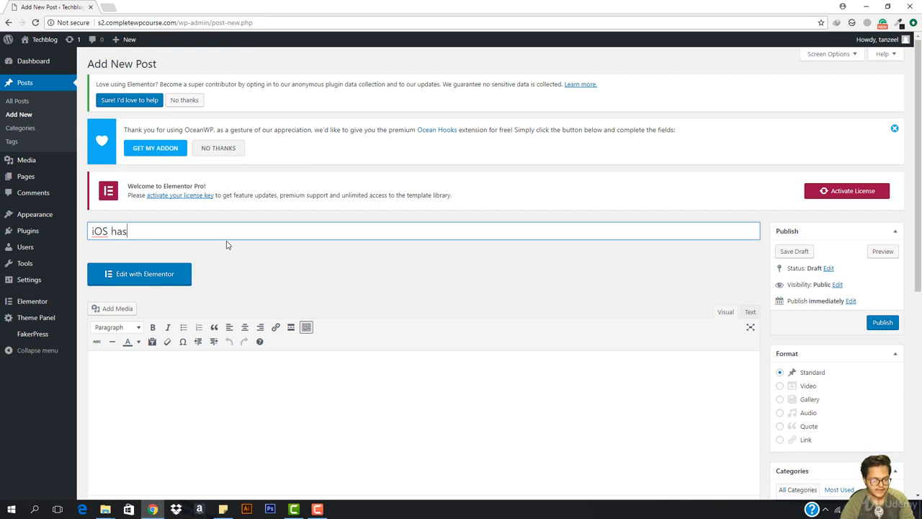
pyautogui.write(' some bugs that needs to be fixed')
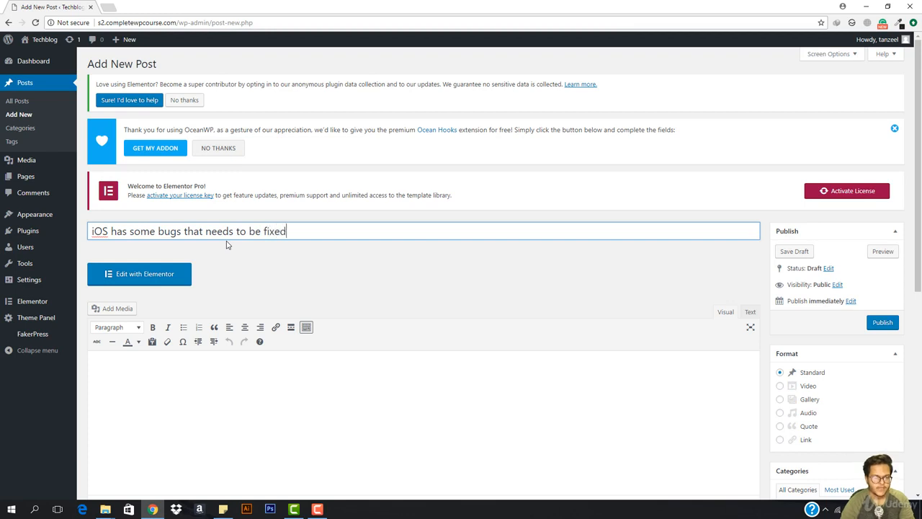
pyautogui.scroll(-2, 230, 241)
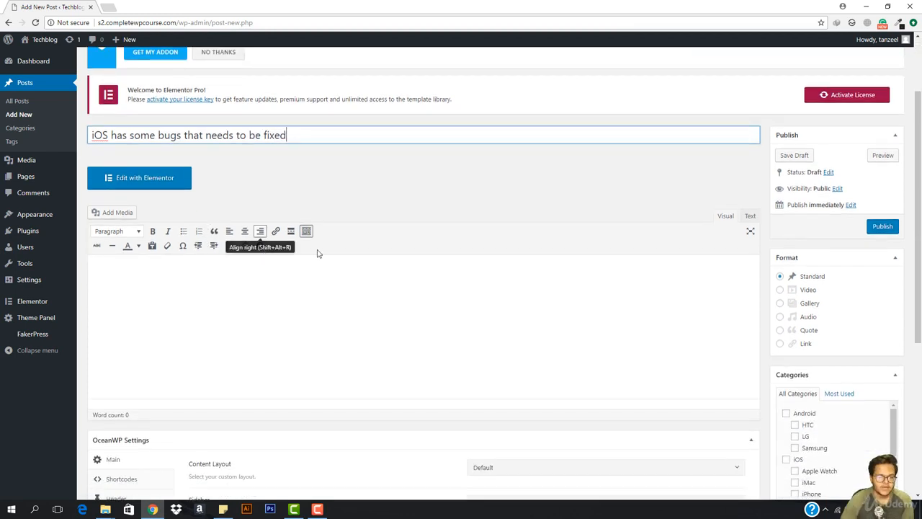
# - Add the tags ios, bugs and apple to the draft post
pyautogui.scroll(-2, 843, 314)
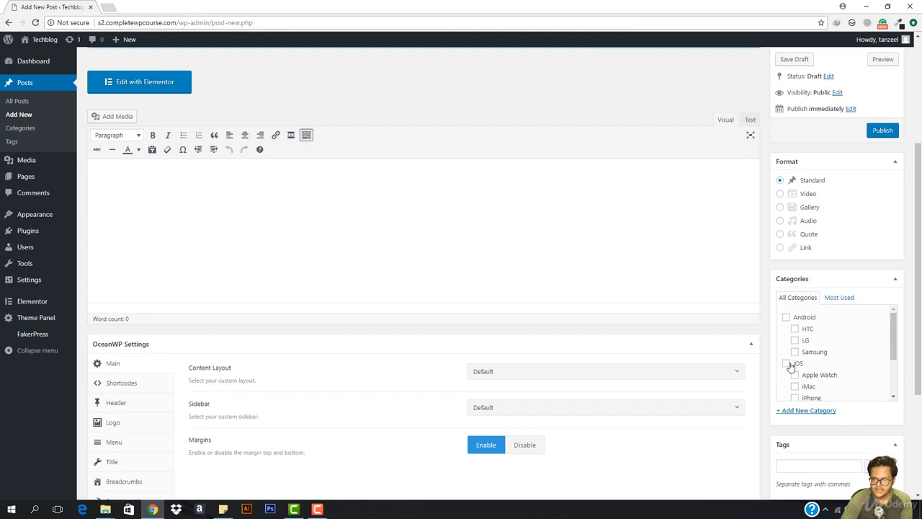
pyautogui.scroll(-2, 792, 365)
pyautogui.click(819, 465)
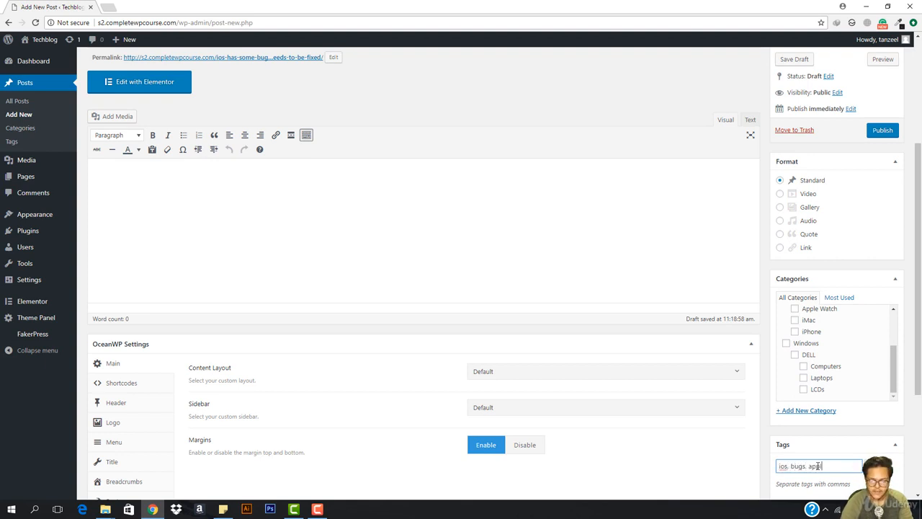
pyautogui.press('Return')
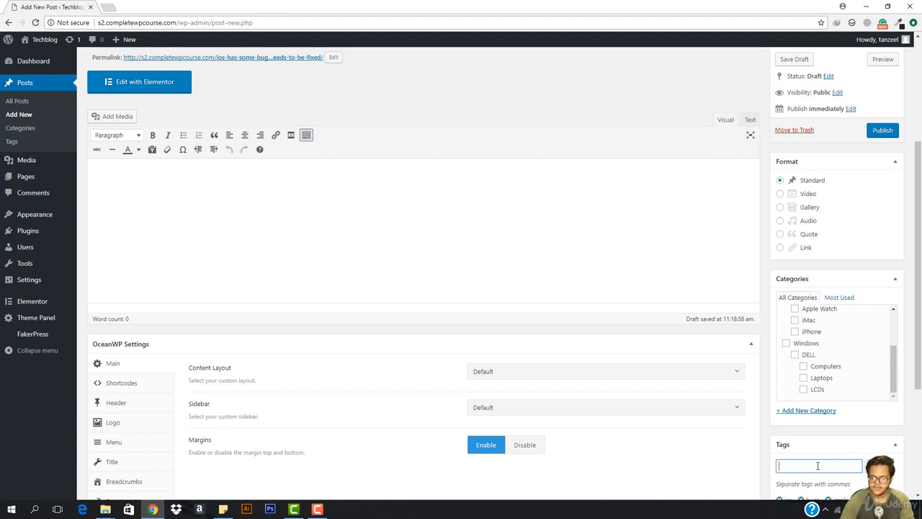
pyautogui.scroll(-3, 793, 467)
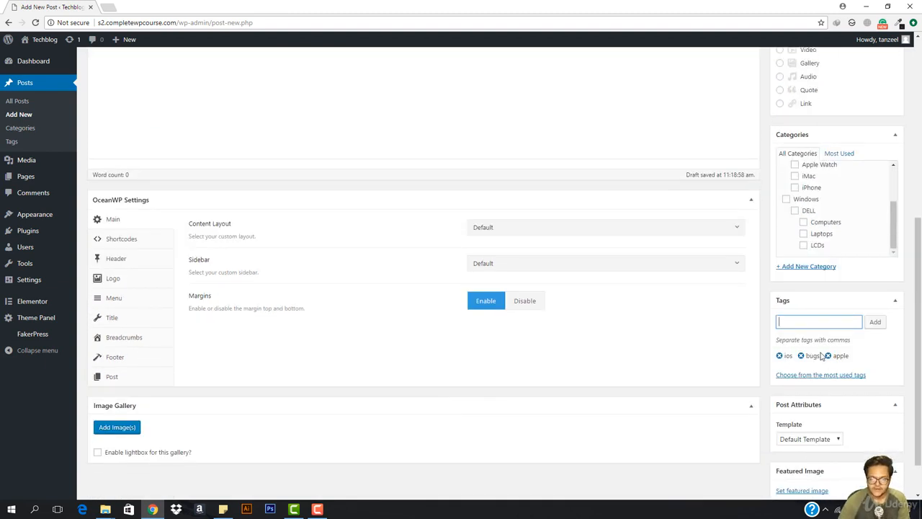
# - Set Content Layout to 100% Full Width, disable margins, and hide the page title
pyautogui.click(496, 230)
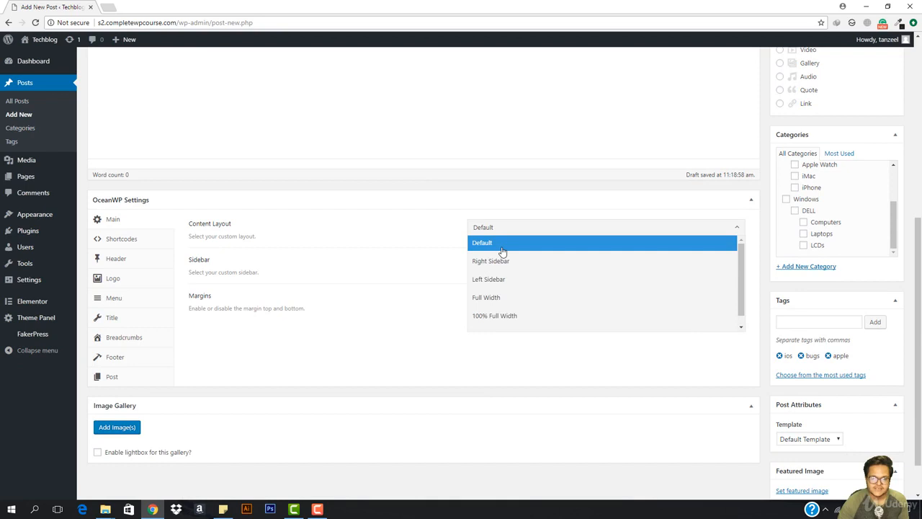
pyautogui.click(509, 318)
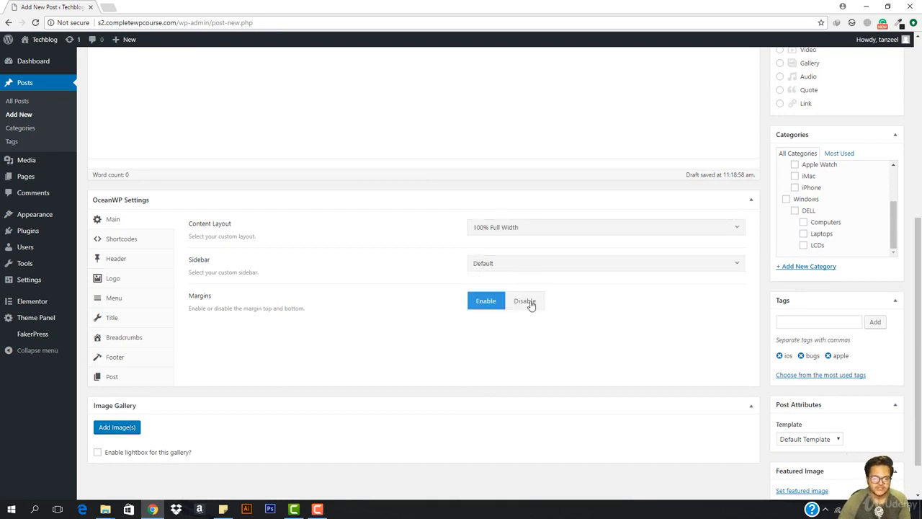
pyautogui.click(528, 302)
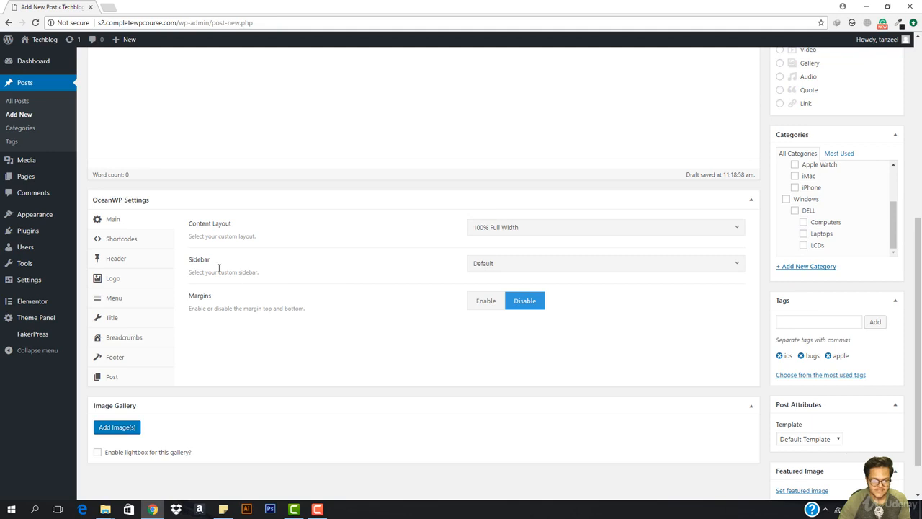
pyautogui.click(126, 324)
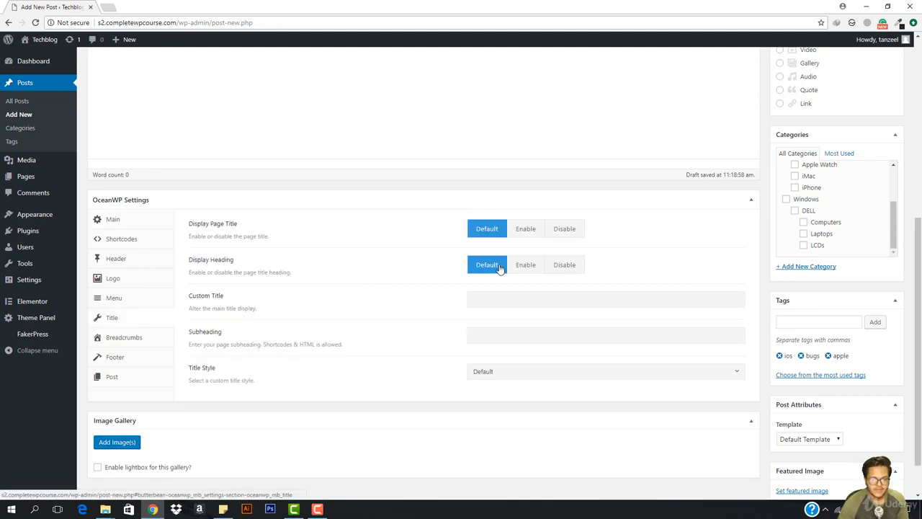
pyautogui.click(567, 231)
pyautogui.scroll(5, 569, 232)
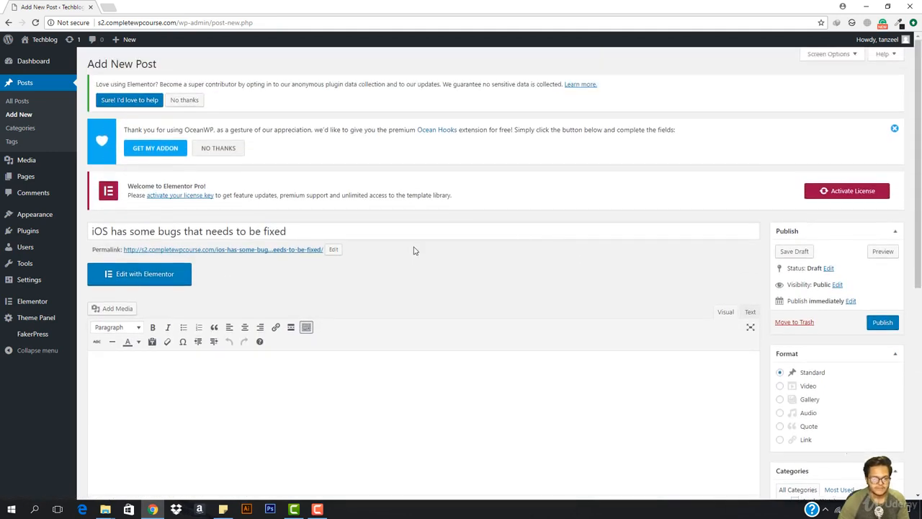
pyautogui.scroll(-5, 414, 250)
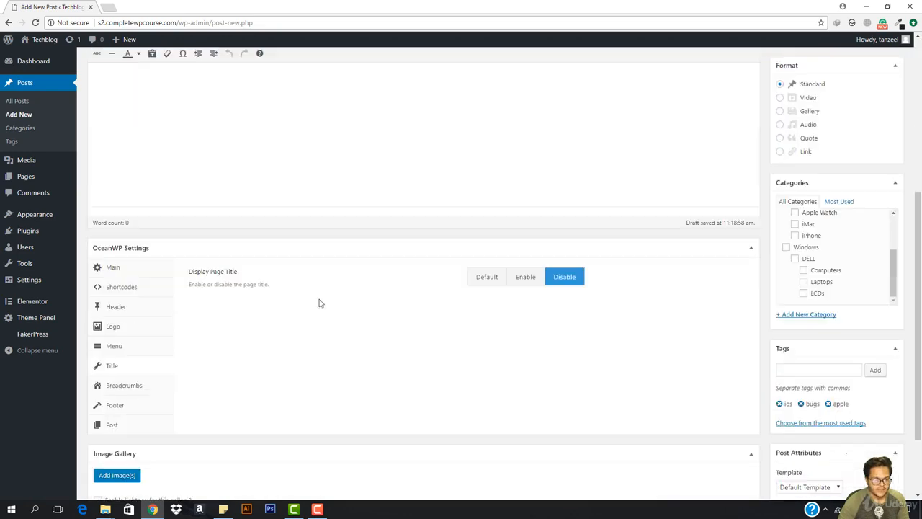
# - Browse the Logo, Breadcrumbs and Shortcodes tabs of OceanWP Settings
pyautogui.click(134, 329)
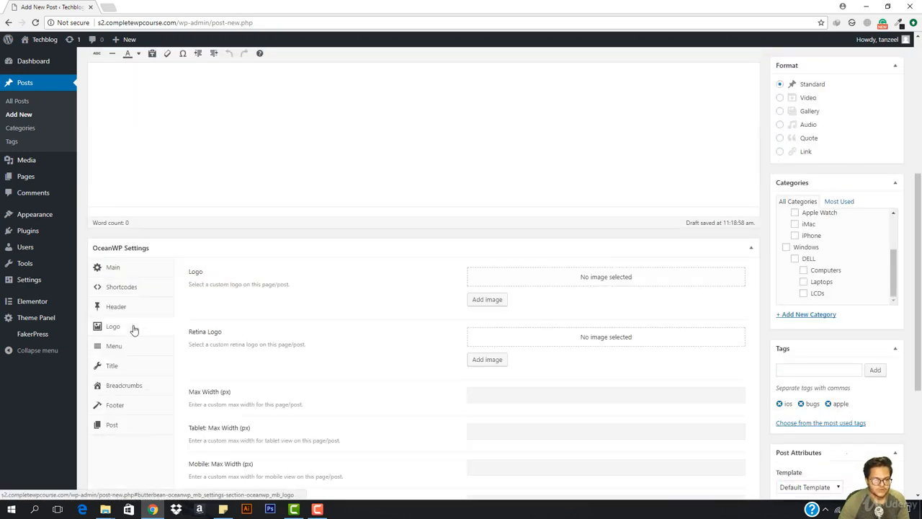
pyautogui.click(130, 388)
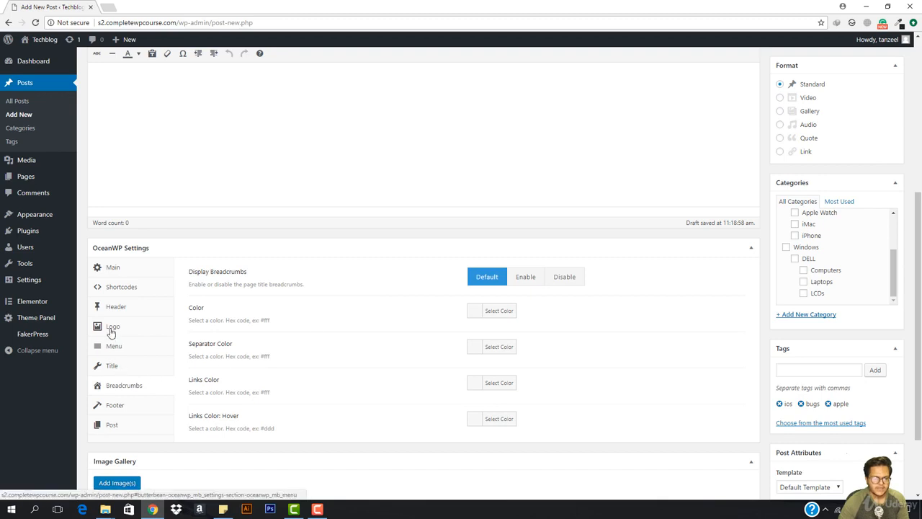
pyautogui.click(117, 288)
pyautogui.scroll(-2, 234, 228)
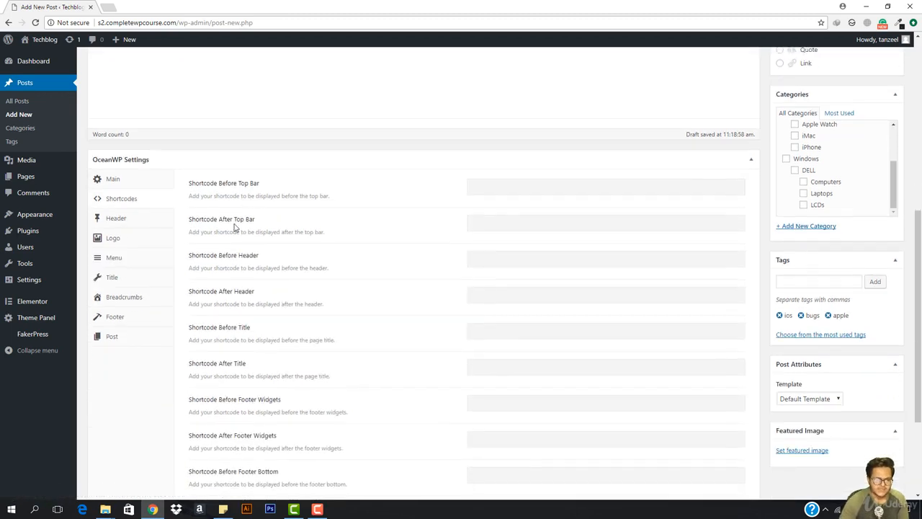
pyautogui.scroll(-1, 234, 227)
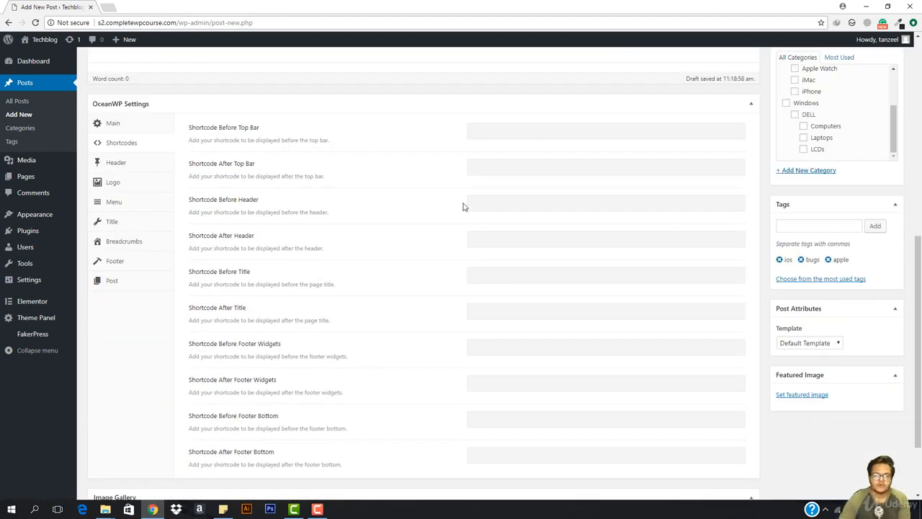
pyautogui.scroll(-2, 354, 283)
# - Browse the Logo, Header, Footer and Post format tabs of OceanWP Settings
pyautogui.click(126, 87)
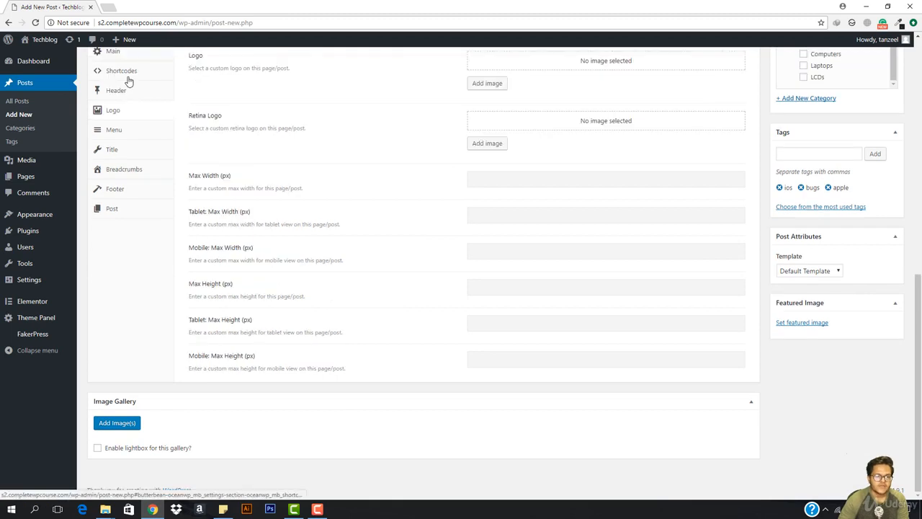
pyautogui.click(118, 90)
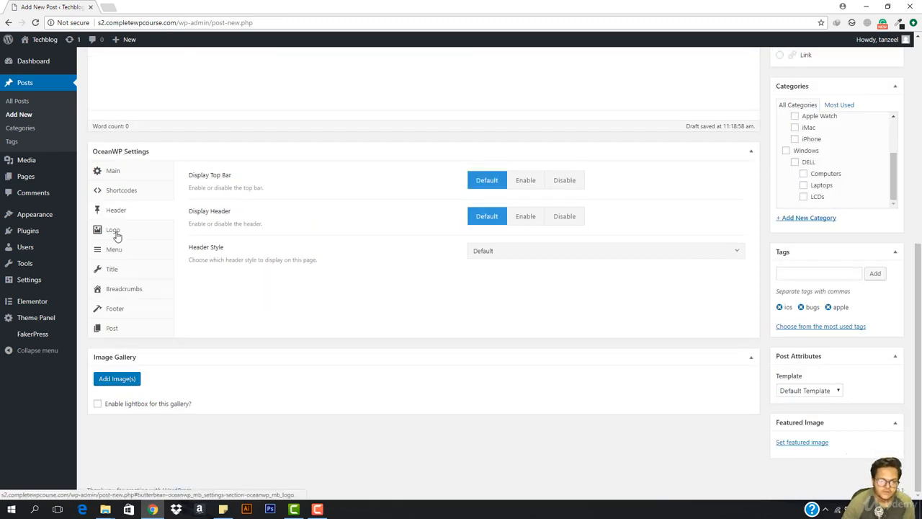
pyautogui.click(118, 309)
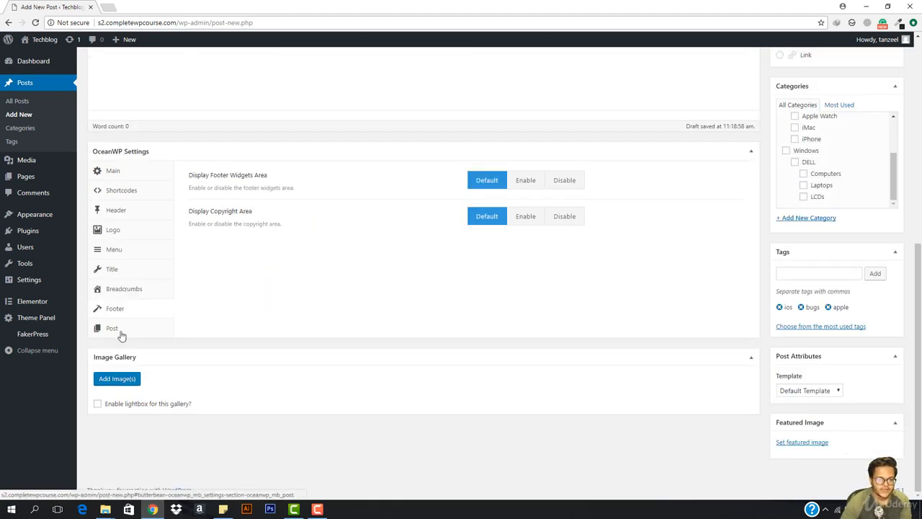
pyautogui.click(115, 330)
pyautogui.scroll(1, 303, 144)
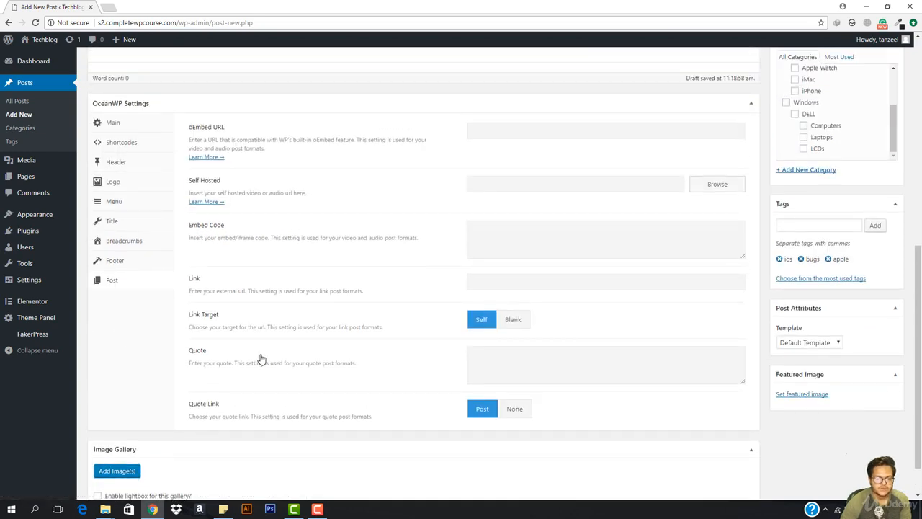
pyautogui.scroll(-1, 403, 309)
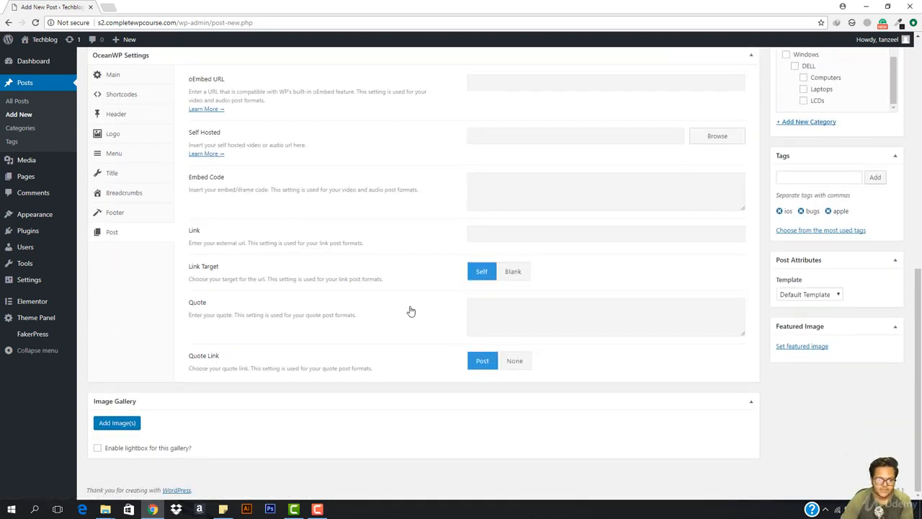
pyautogui.scroll(5, 695, 267)
pyautogui.scroll(-5, 869, 421)
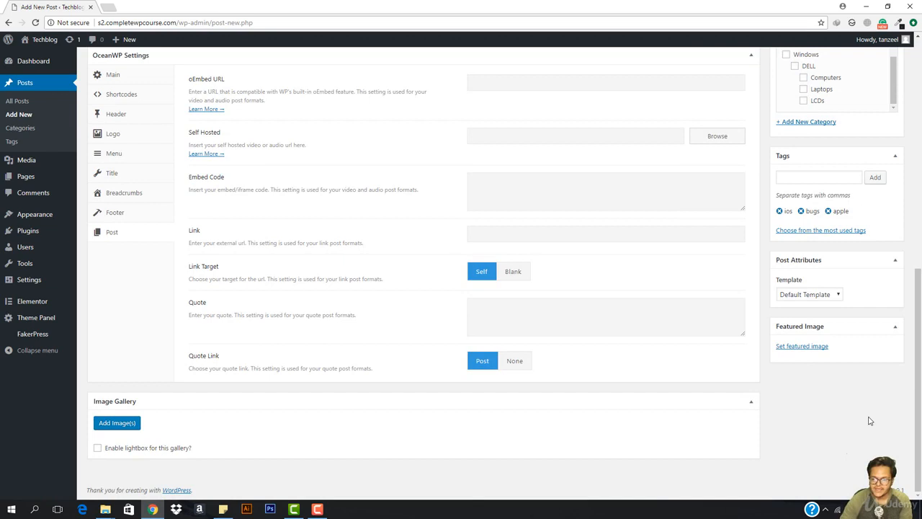
# - Set the city skyline photo as the post's featured image
pyautogui.click(802, 347)
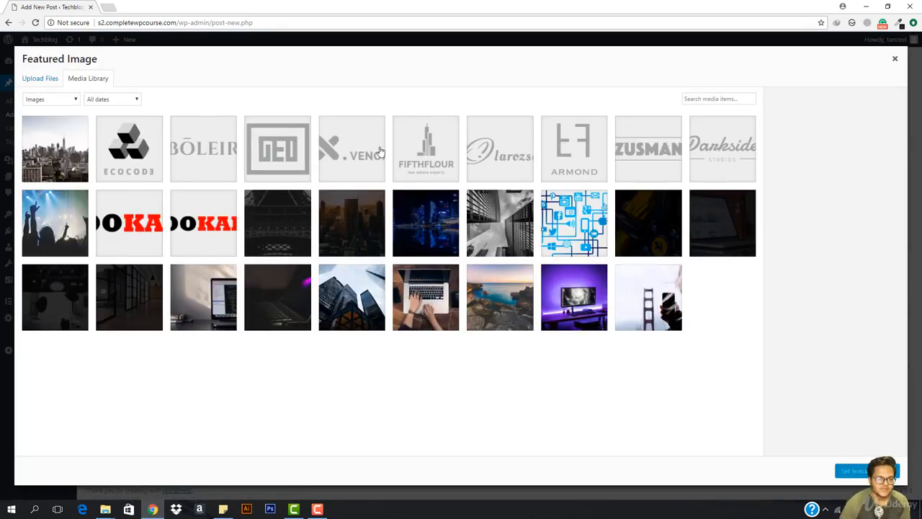
pyautogui.click(84, 173)
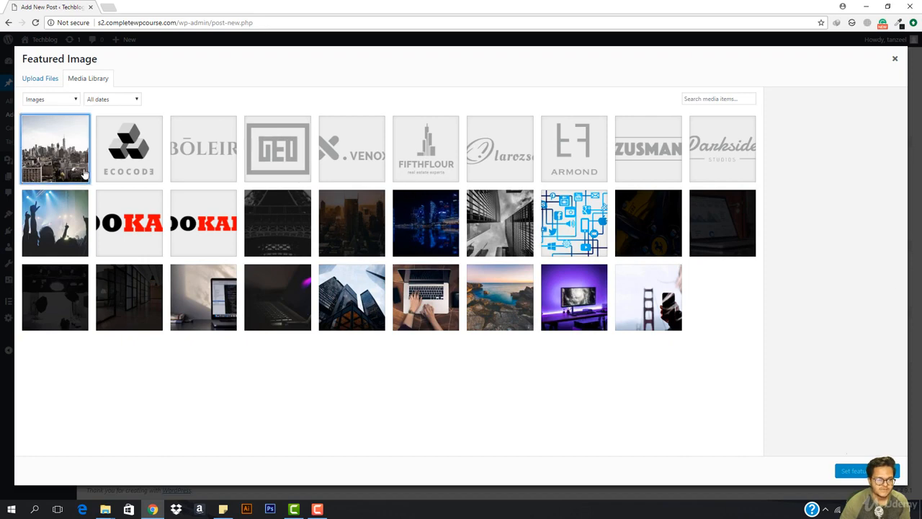
pyautogui.click(853, 471)
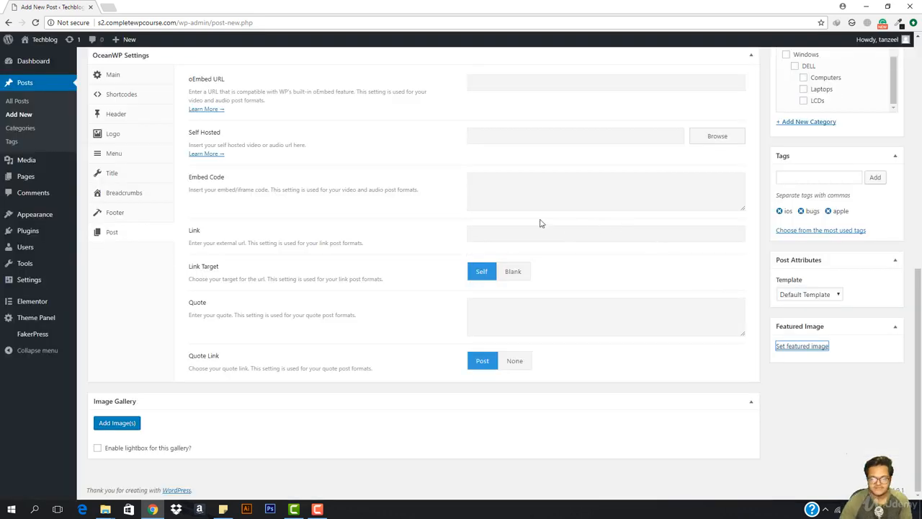
pyautogui.scroll(10, 542, 221)
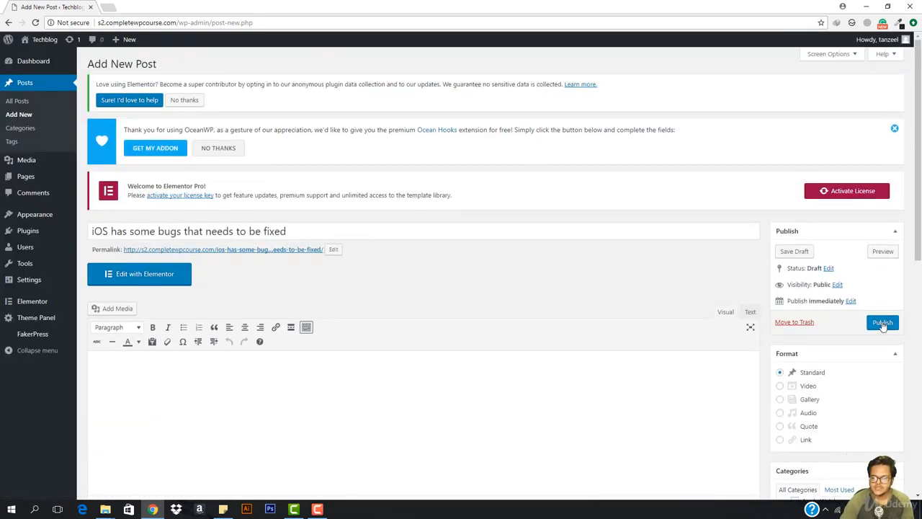
# - Publish the post and view its permalink in a new browser tab
pyautogui.click(883, 323)
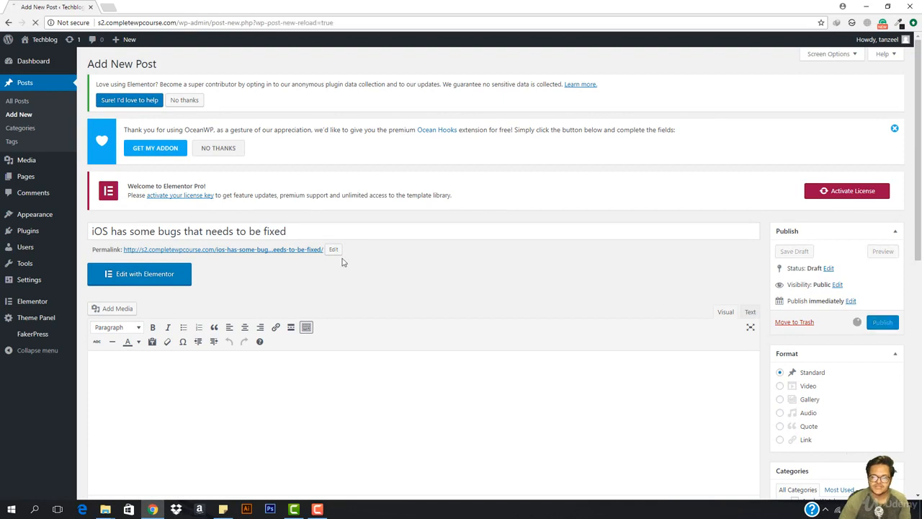
pyautogui.rightClick(212, 250)
pyautogui.click(255, 256)
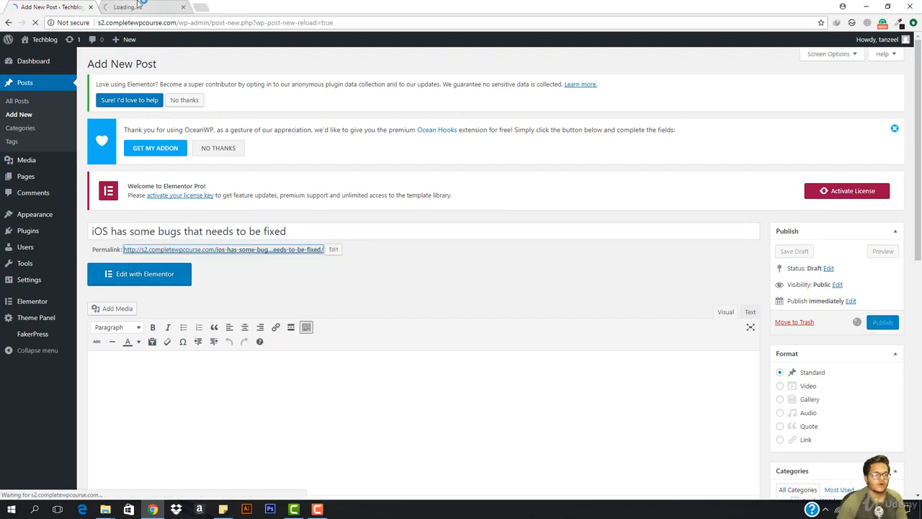
pyautogui.click(139, 6)
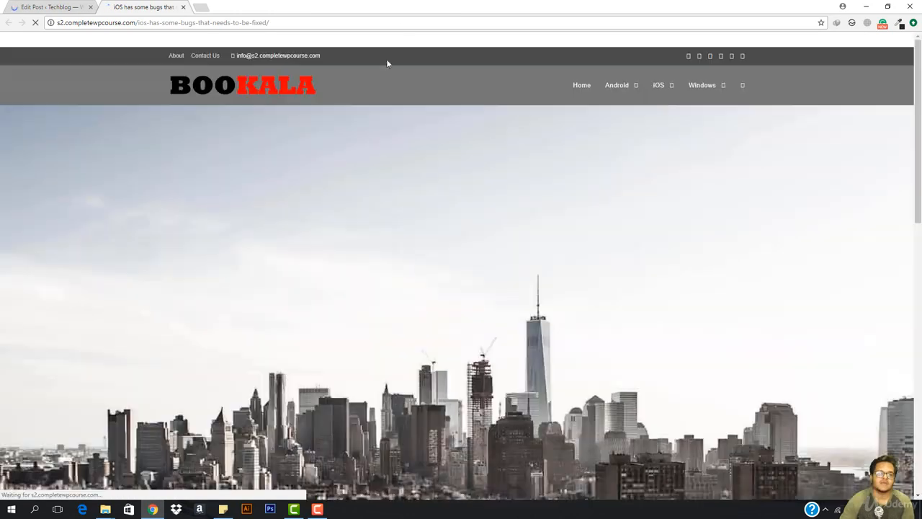
# - Review the full-width live post with its skyline image, then launch the theme Customizer
pyautogui.scroll(-8, 443, 188)
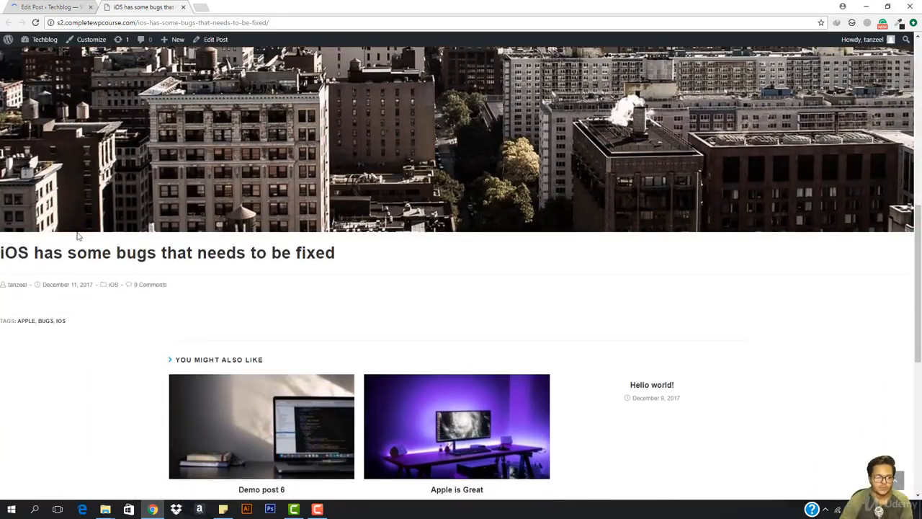
pyautogui.scroll(-5, 325, 204)
pyautogui.scroll(12, 457, 220)
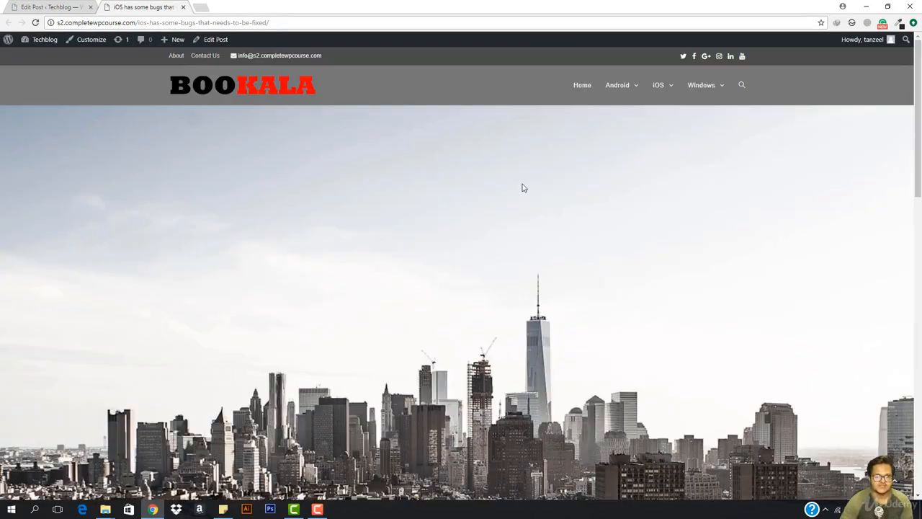
pyautogui.scroll(-5, 540, 219)
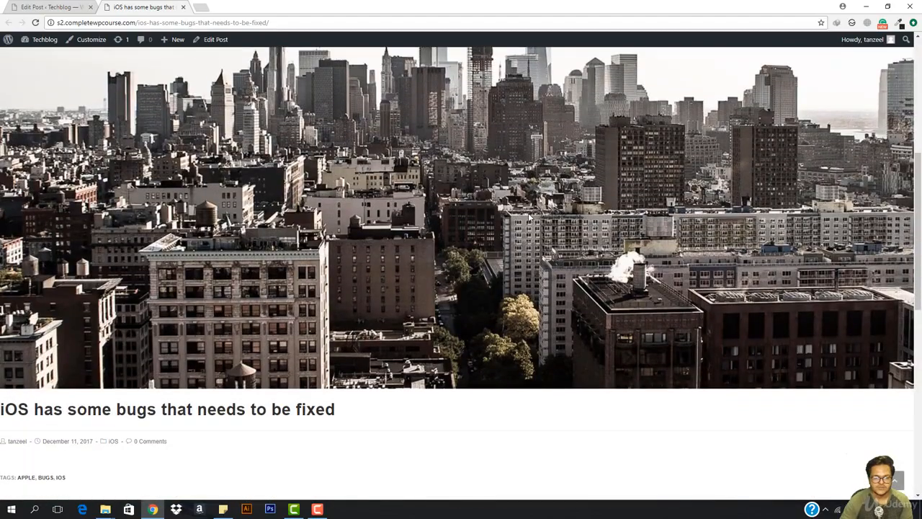
pyautogui.scroll(6, 424, 227)
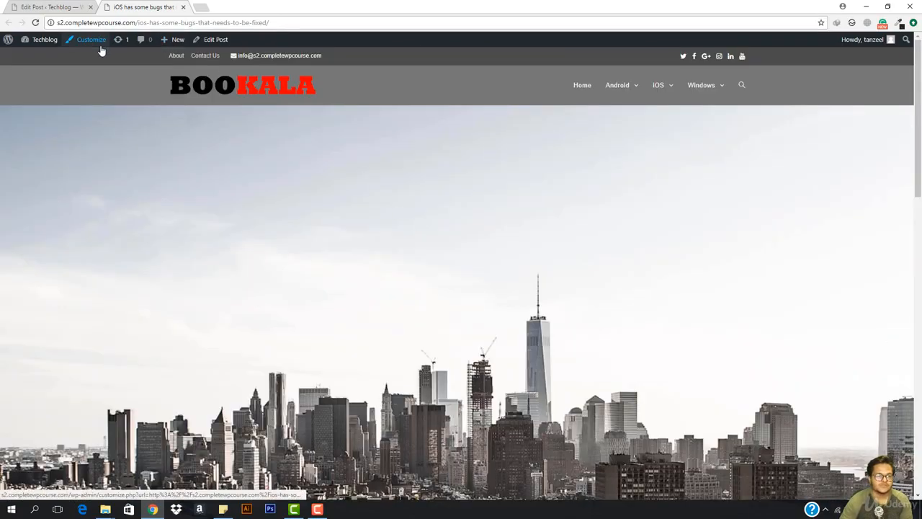
pyautogui.click(98, 43)
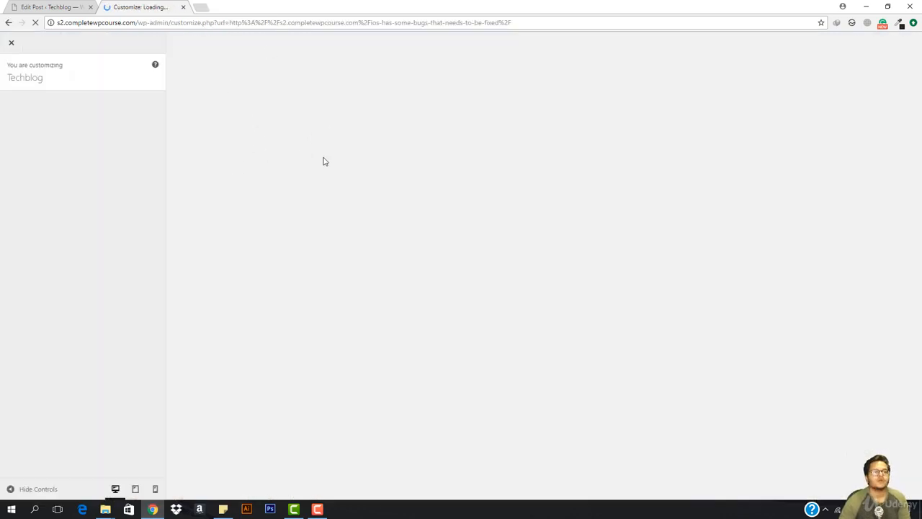
# - Back in the Edit Post tab, view the OceanWP Shortcodes settings while the Customizer loads
pyautogui.hotkey('alt', 'space')
pyautogui.click(45, 6)
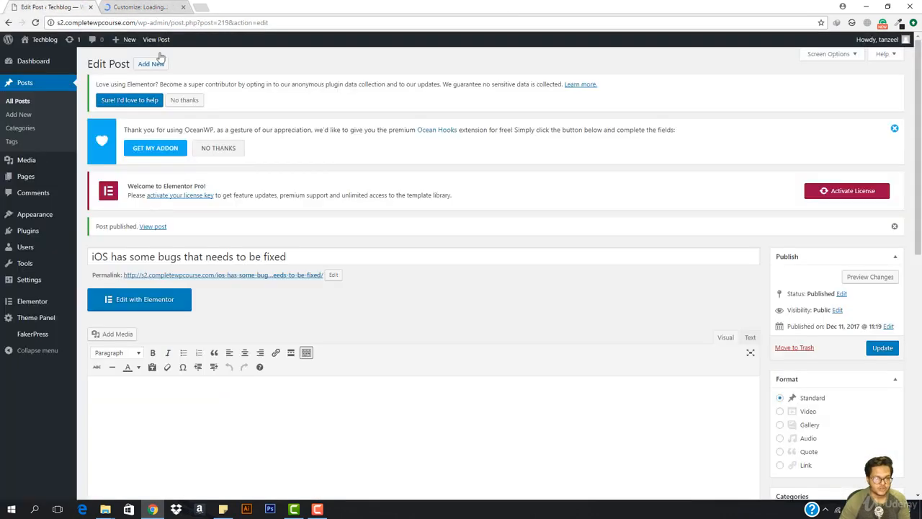
pyautogui.scroll(-10, 595, 237)
pyautogui.scroll(3, 742, 242)
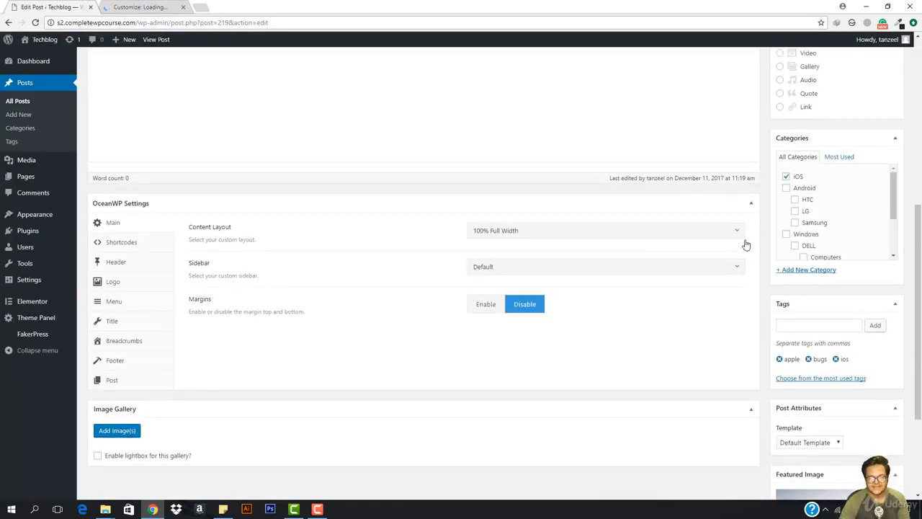
pyautogui.scroll(-4, 582, 260)
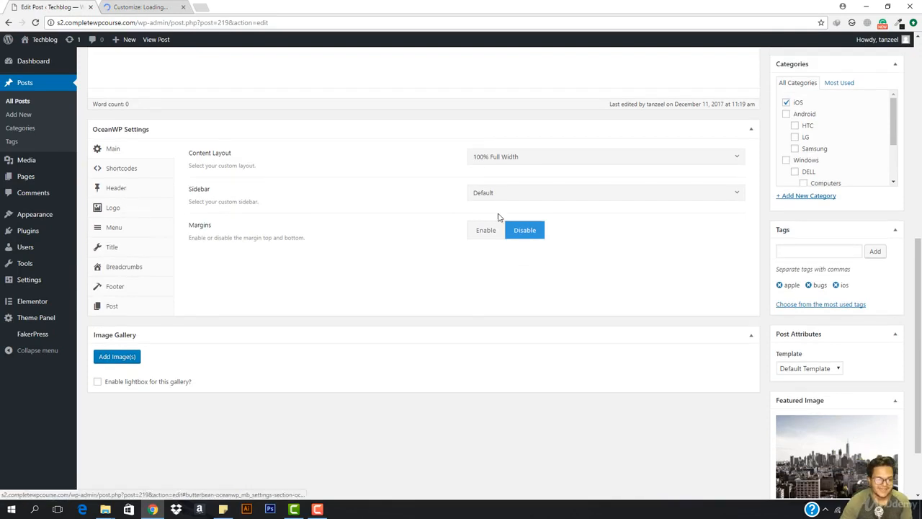
pyautogui.click(165, 6)
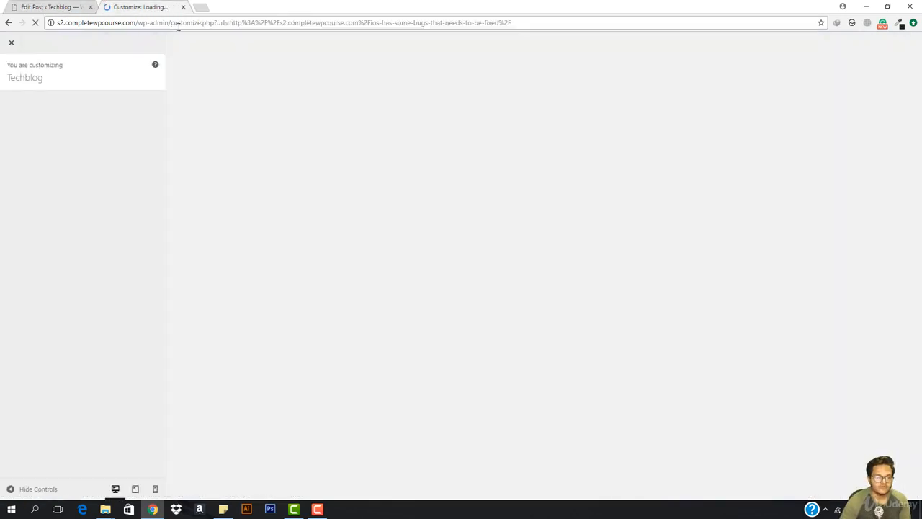
pyautogui.click(29, 6)
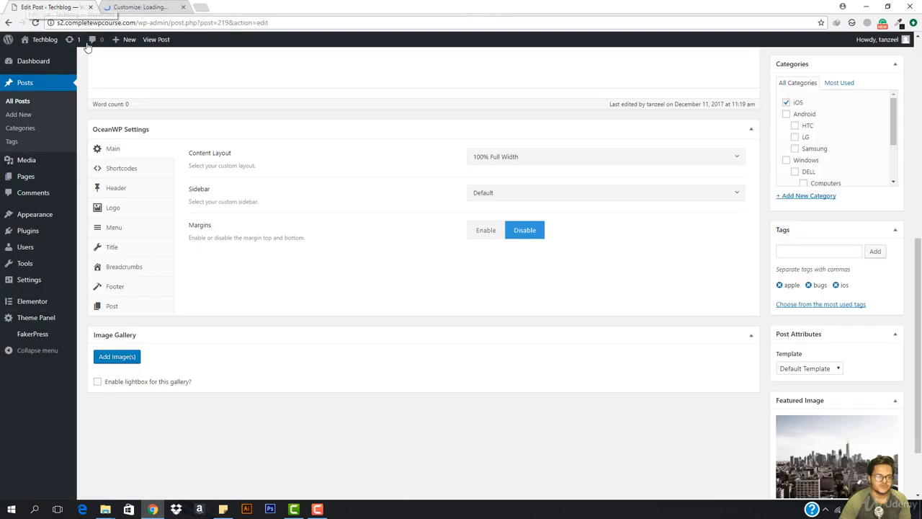
pyautogui.click(116, 170)
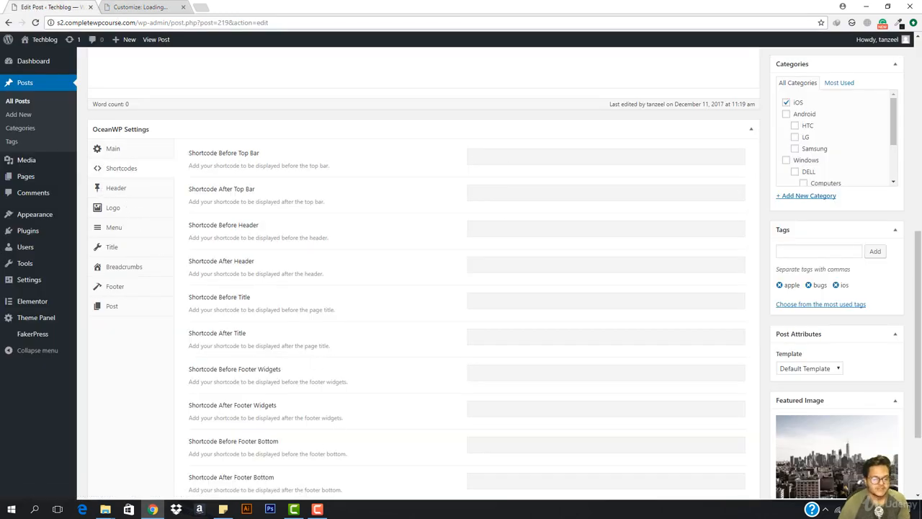
# - In the Customizer's Blog > Single Post settings, hide the Featured Image, then show it again
pyautogui.click(317, 509)
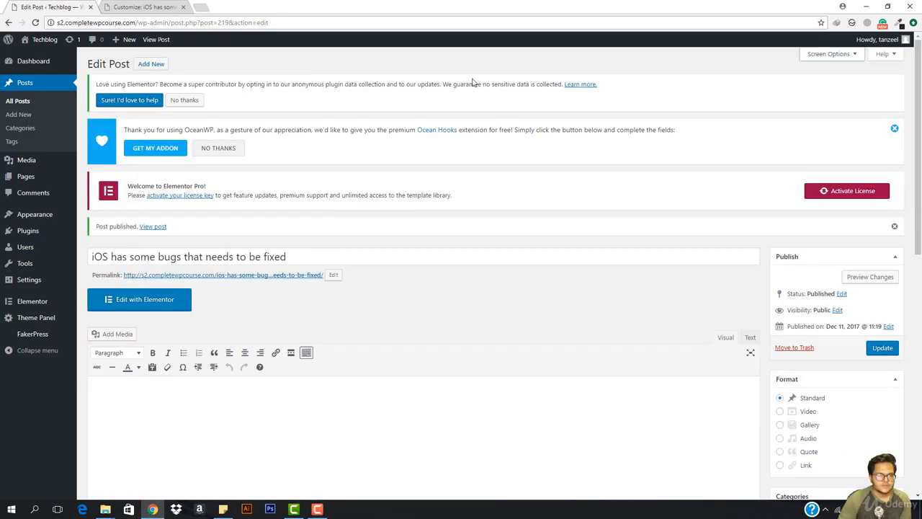
pyautogui.click(144, 6)
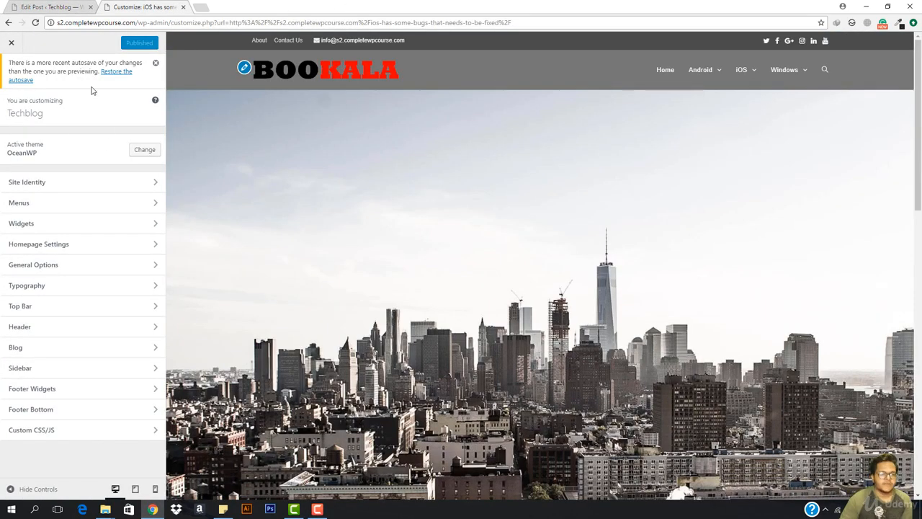
pyautogui.click(29, 349)
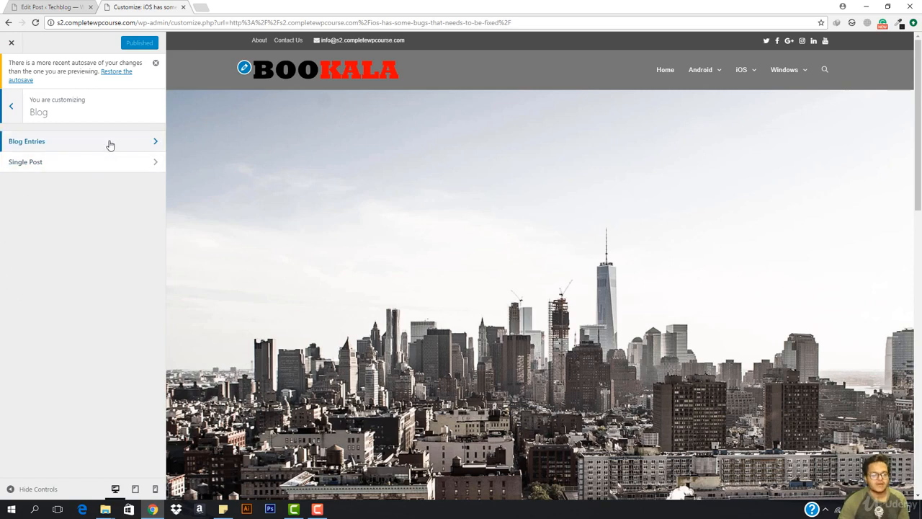
pyautogui.click(102, 164)
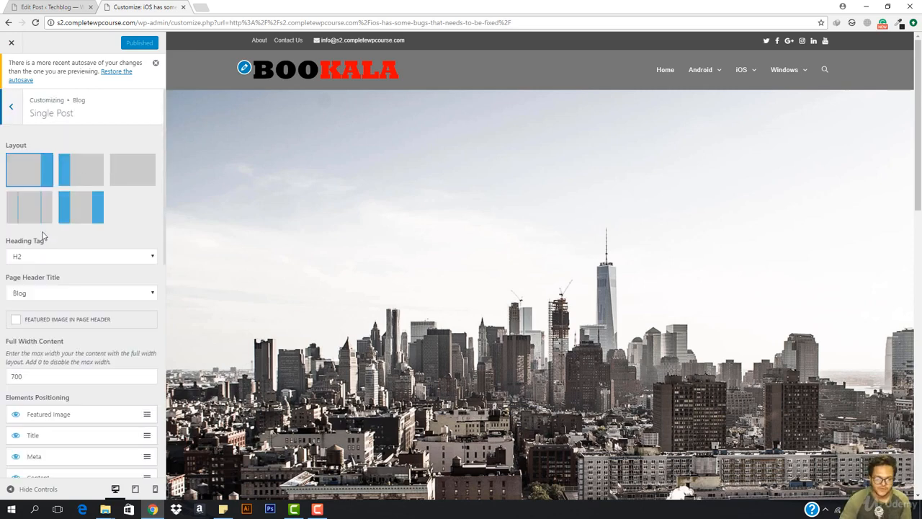
pyautogui.scroll(-1, 342, 214)
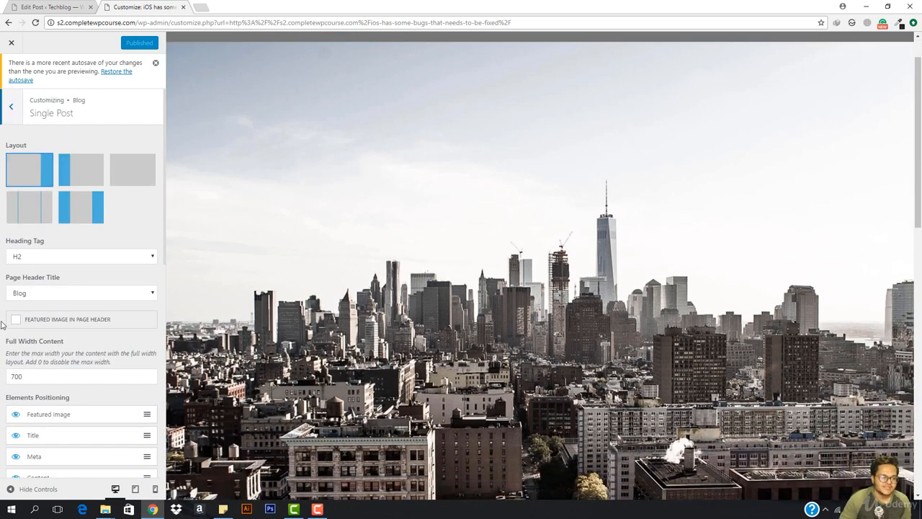
pyautogui.scroll(-1, 36, 408)
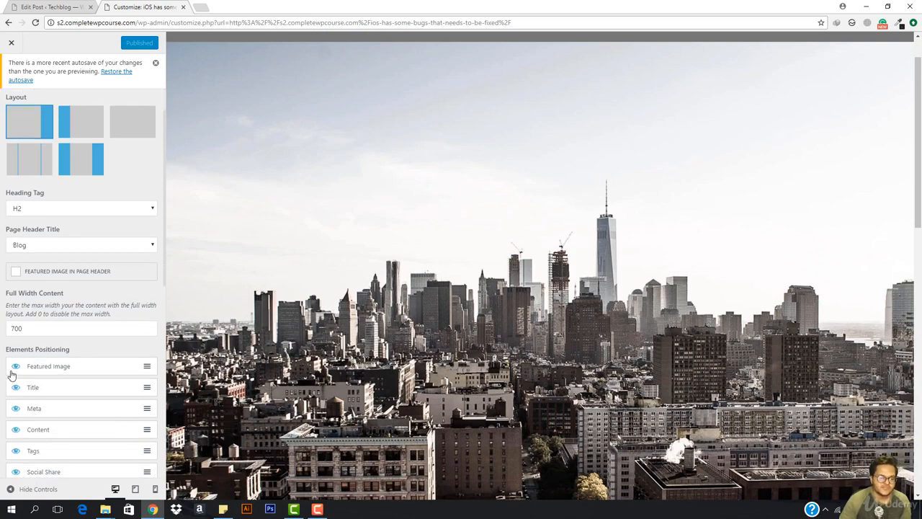
pyautogui.scroll(-3, 12, 375)
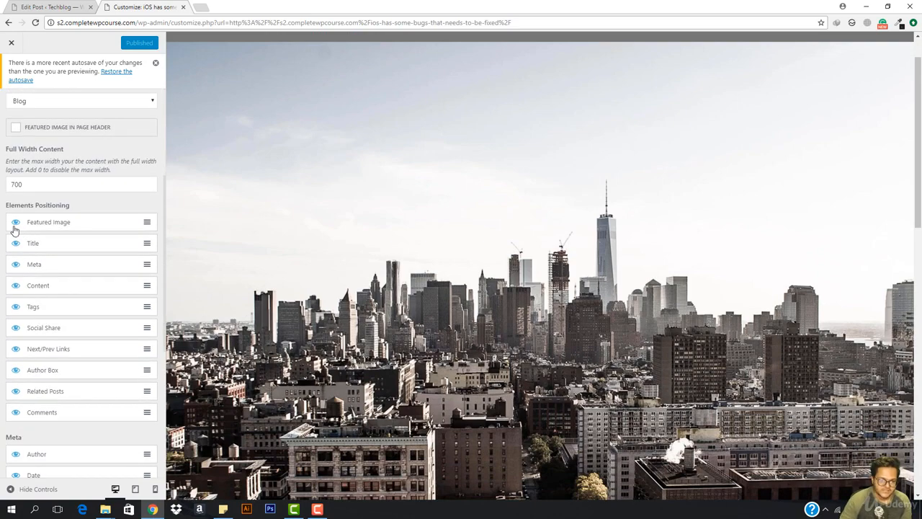
pyautogui.click(15, 223)
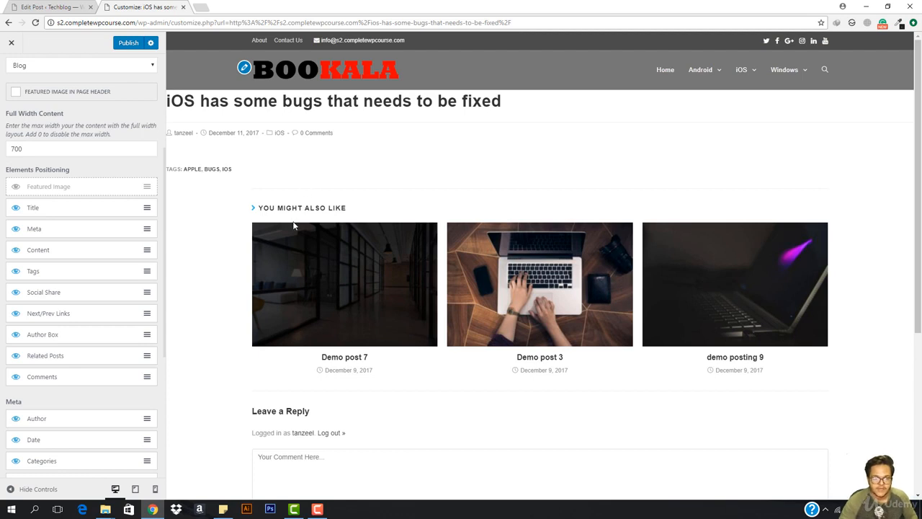
pyautogui.click(15, 188)
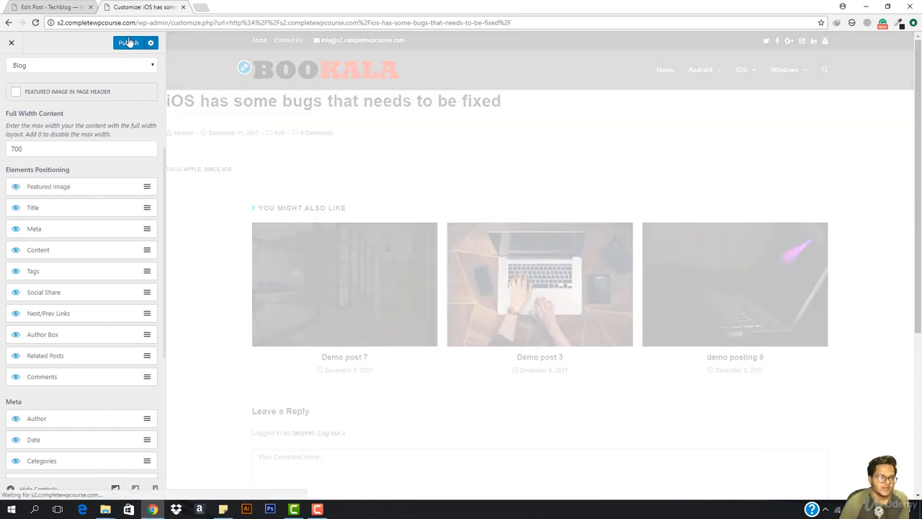
pyautogui.click(128, 44)
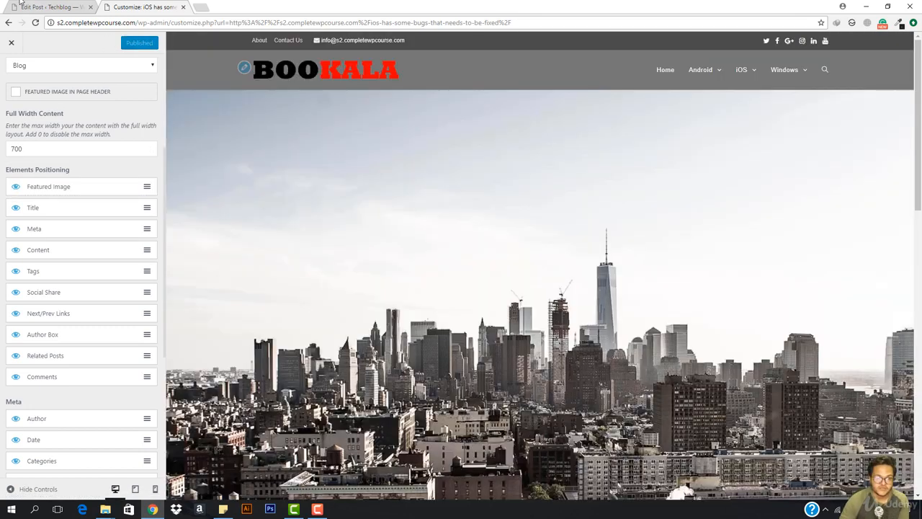
pyautogui.click(21, 4)
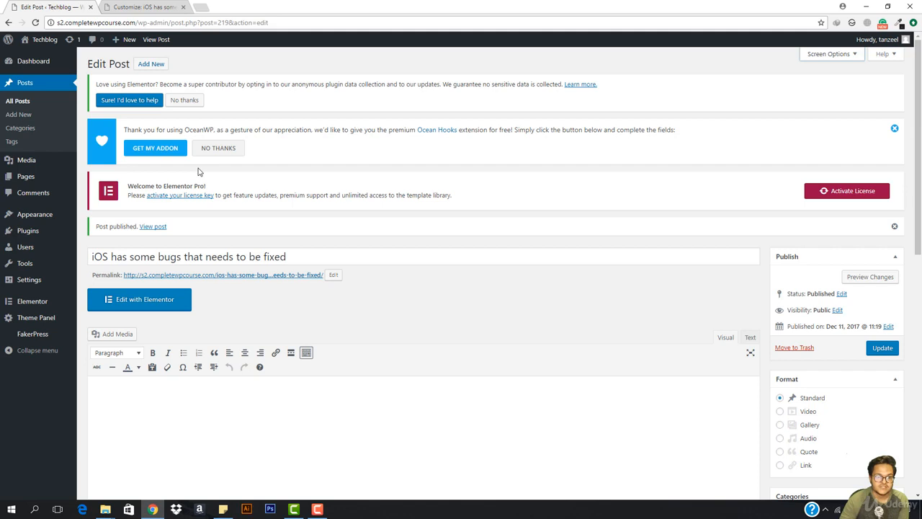
pyautogui.click(142, 299)
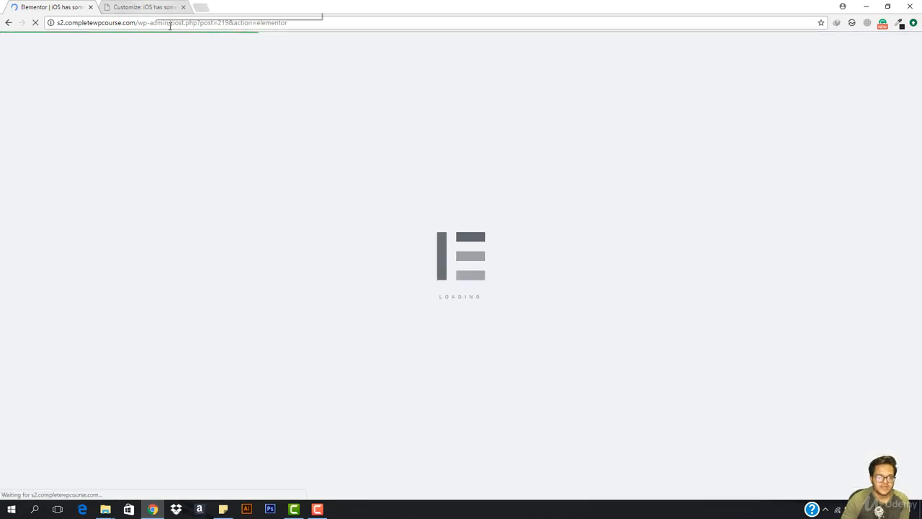
pyautogui.click(156, 7)
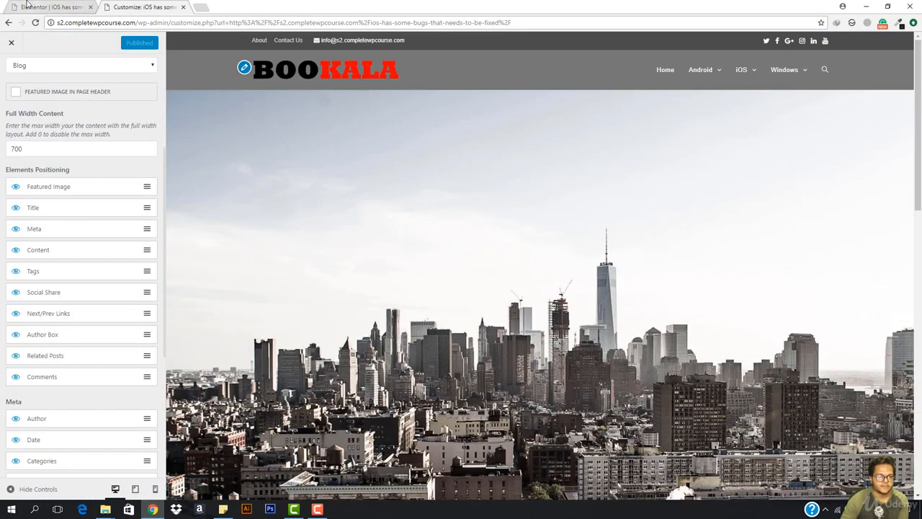
pyautogui.click(33, 6)
pyautogui.scroll(-8, 341, 274)
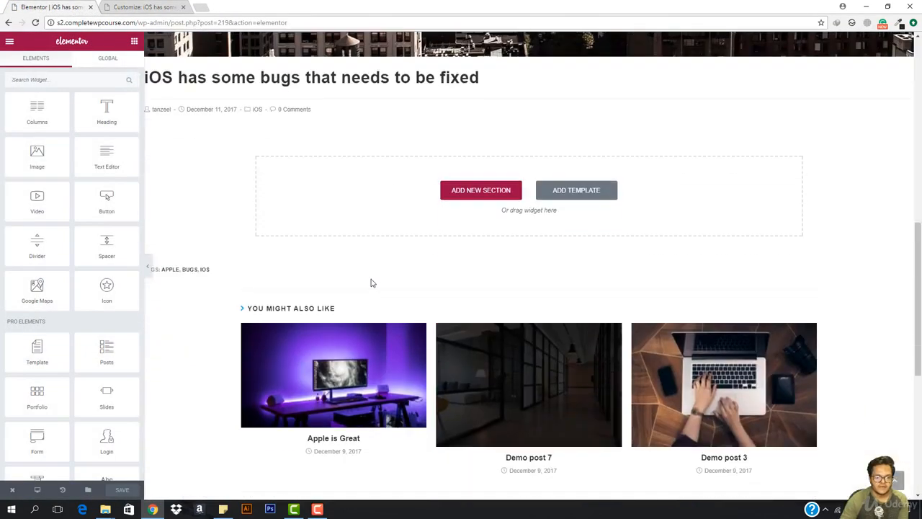
pyautogui.scroll(2, 341, 274)
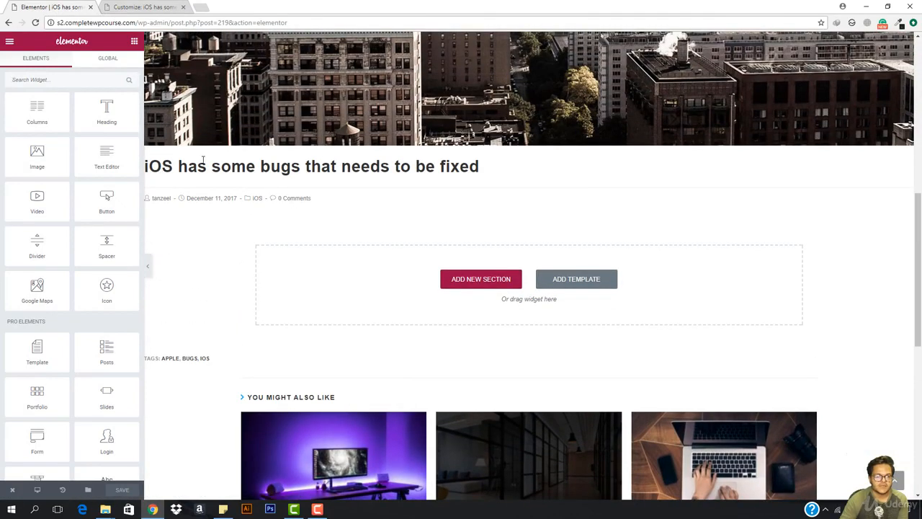
pyautogui.moveTo(156, 168); pyautogui.dragTo(389, 169)
pyautogui.click(307, 185)
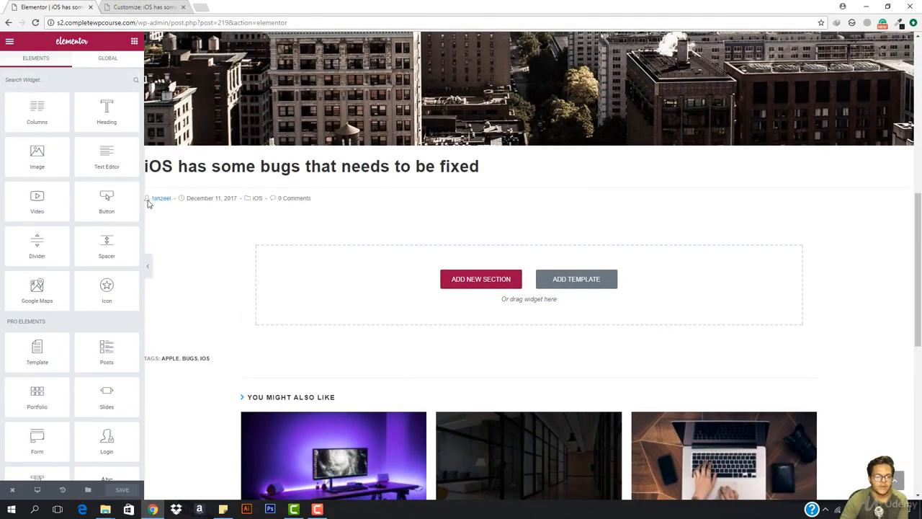
pyautogui.scroll(-1, 403, 309)
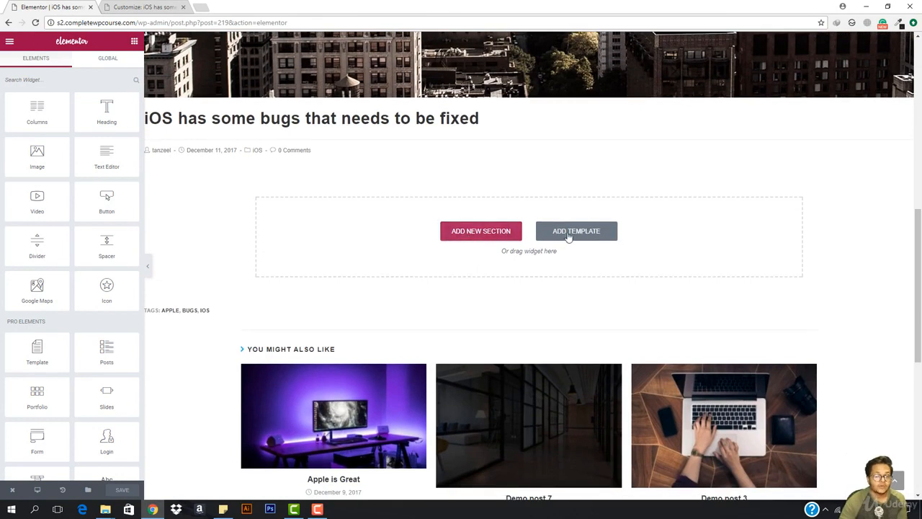
pyautogui.scroll(-3, 418, 307)
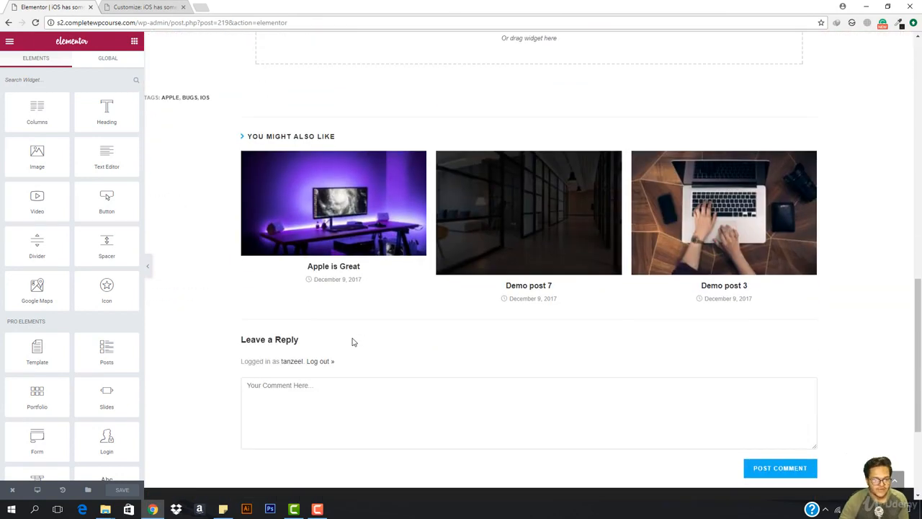
pyautogui.scroll(2, 353, 342)
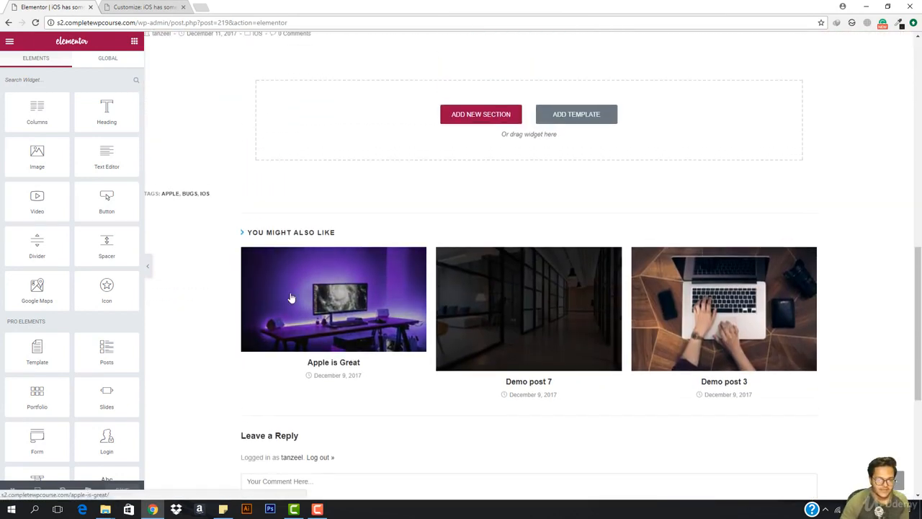
pyautogui.scroll(3, 292, 222)
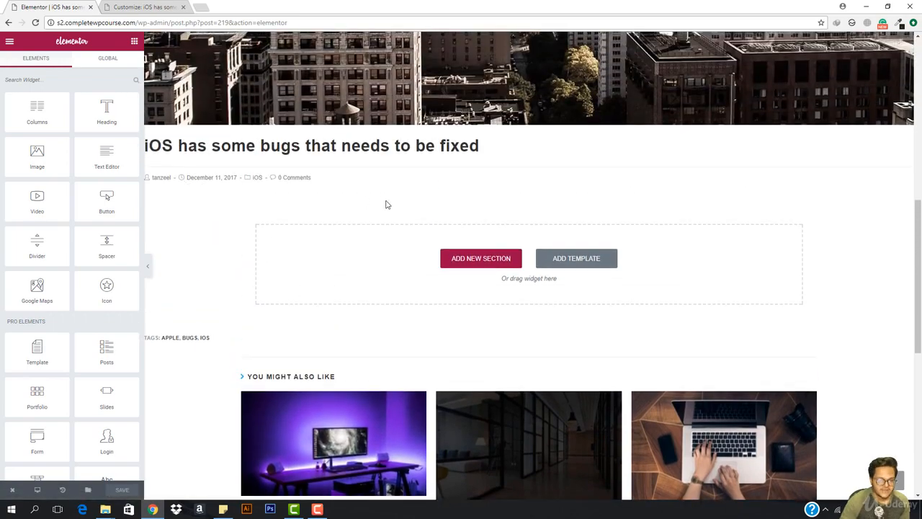
pyautogui.scroll(3, 385, 204)
pyautogui.scroll(-2, 341, 290)
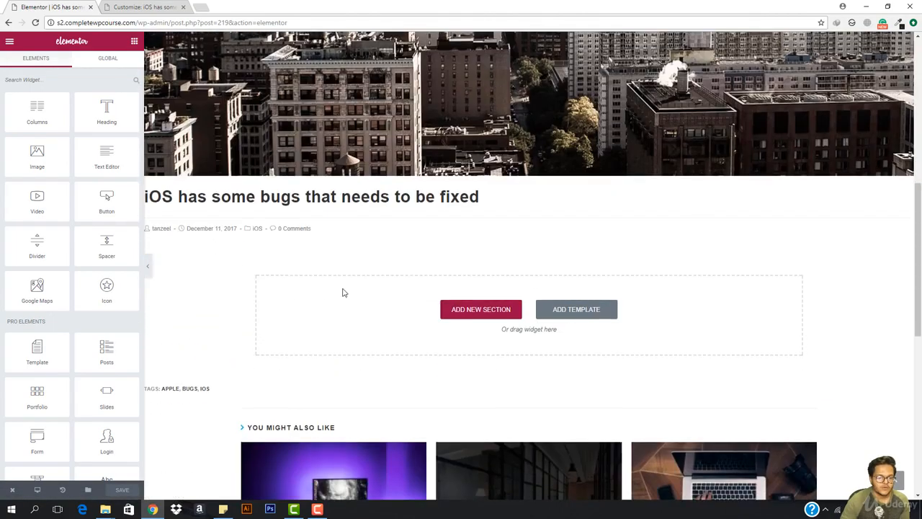
pyautogui.scroll(5, 361, 237)
pyautogui.scroll(3, 373, 190)
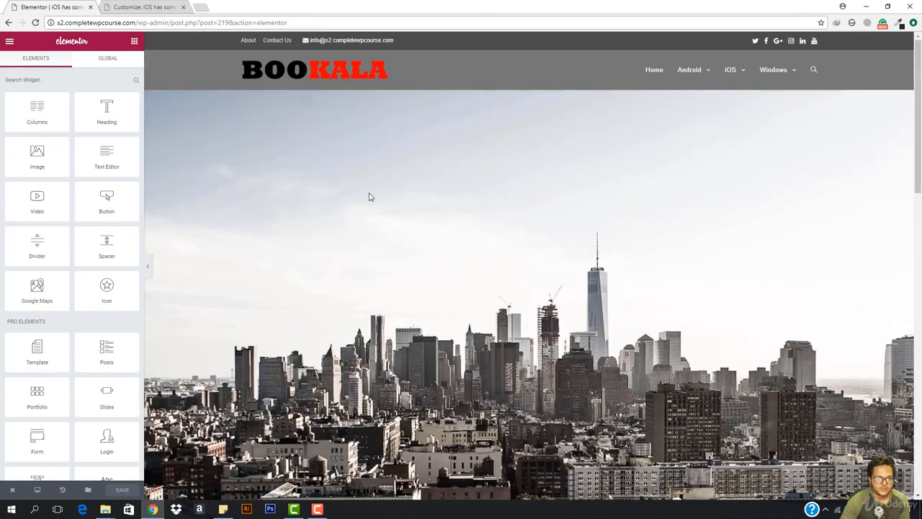
# - Scroll through the Customizer's Single Post options and the live post preview
pyautogui.click(148, 7)
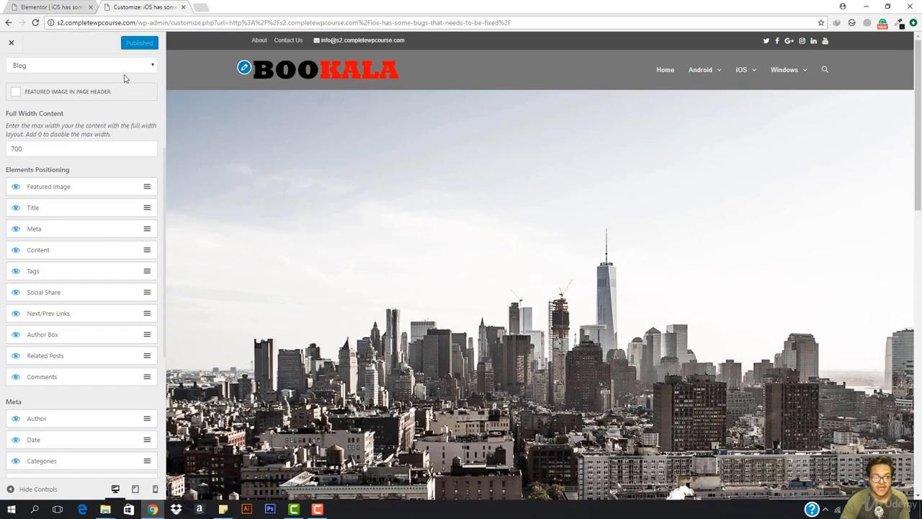
pyautogui.scroll(5, 25, 195)
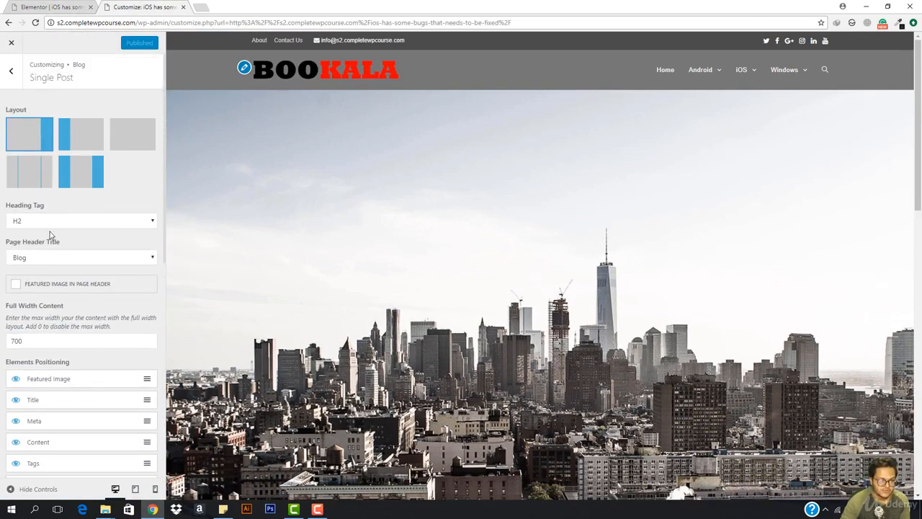
pyautogui.scroll(-6, 65, 335)
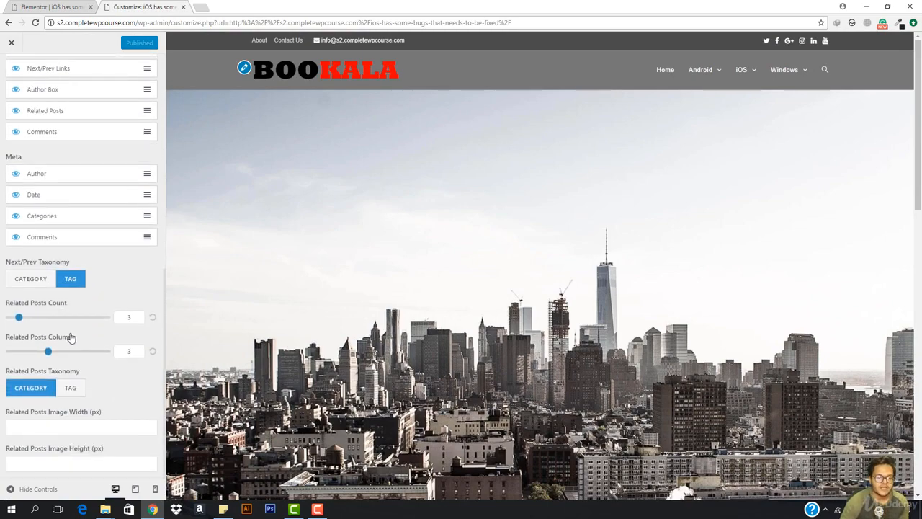
pyautogui.scroll(5, 70, 336)
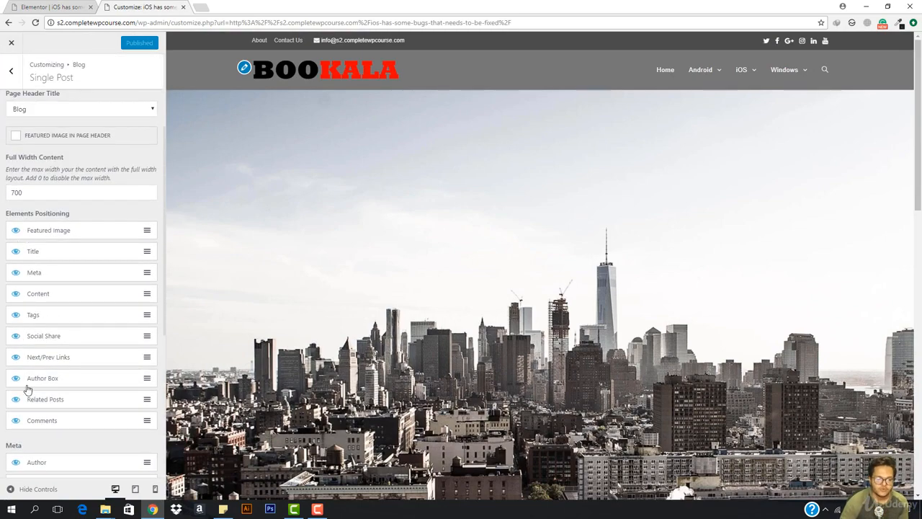
pyautogui.scroll(-10, 360, 288)
pyautogui.scroll(2, 326, 283)
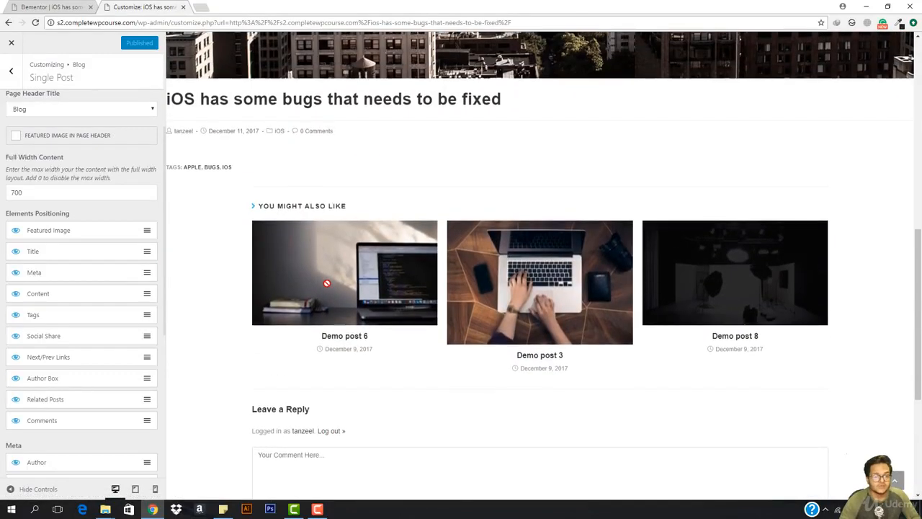
pyautogui.scroll(10, 356, 239)
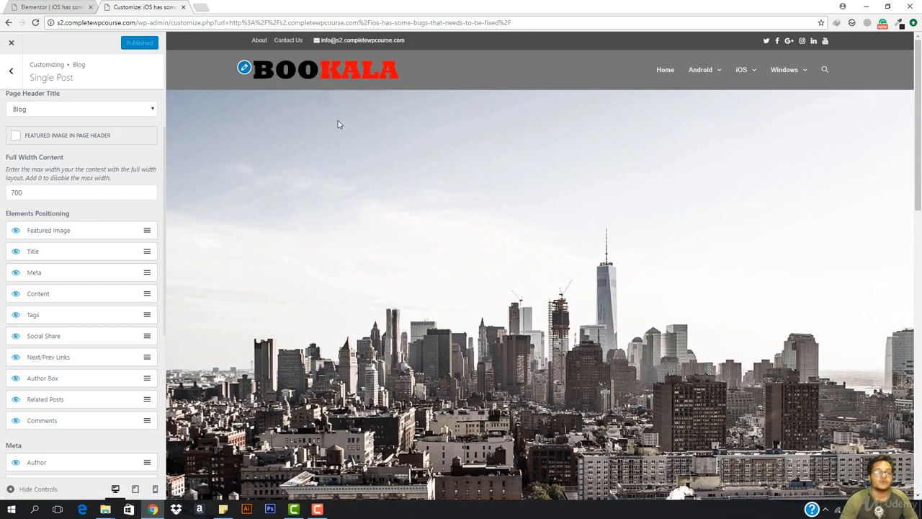
# - Exit Elementor to the post's dashboard edit screen
pyautogui.click(62, 7)
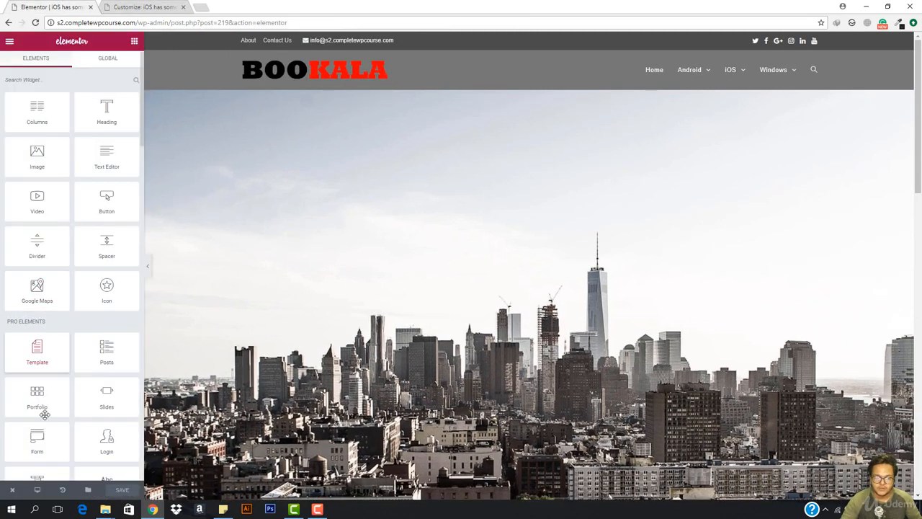
pyautogui.moveTo(13, 492)
pyautogui.click(41, 468)
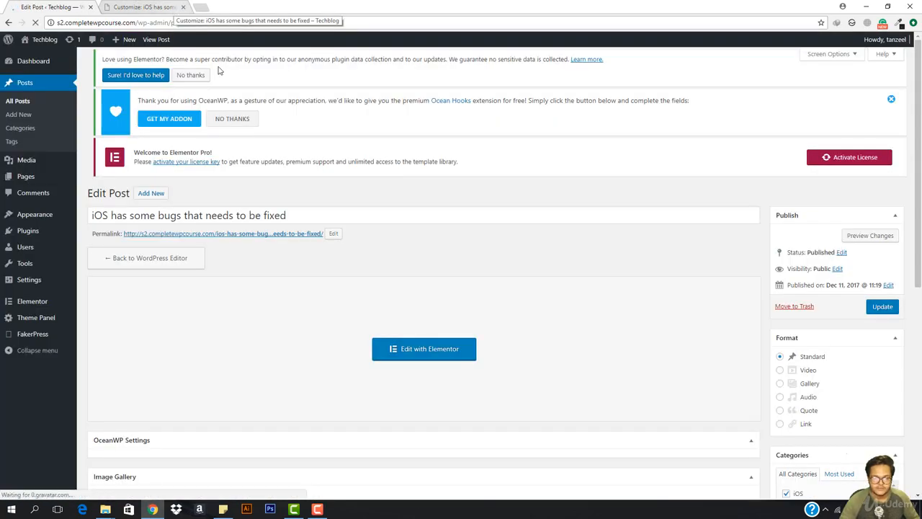
pyautogui.scroll(-4, 694, 336)
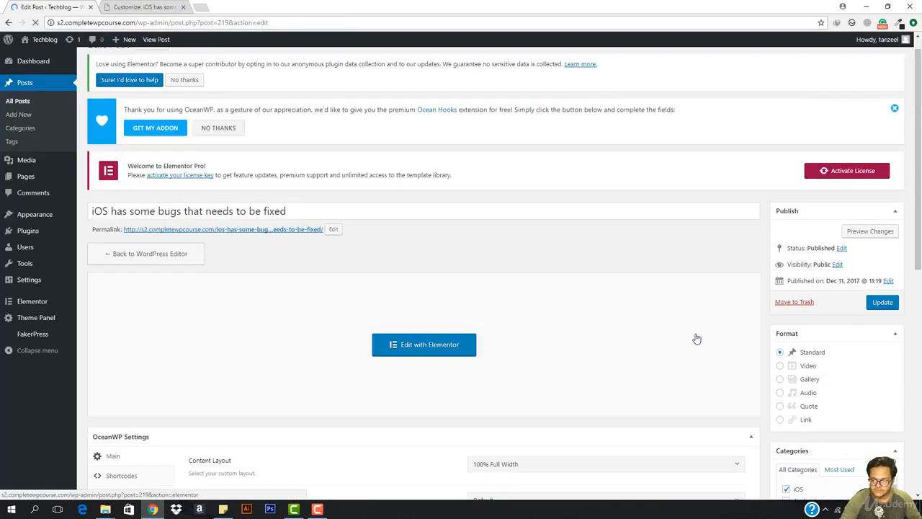
pyautogui.scroll(-5, 696, 339)
pyautogui.scroll(-2, 698, 340)
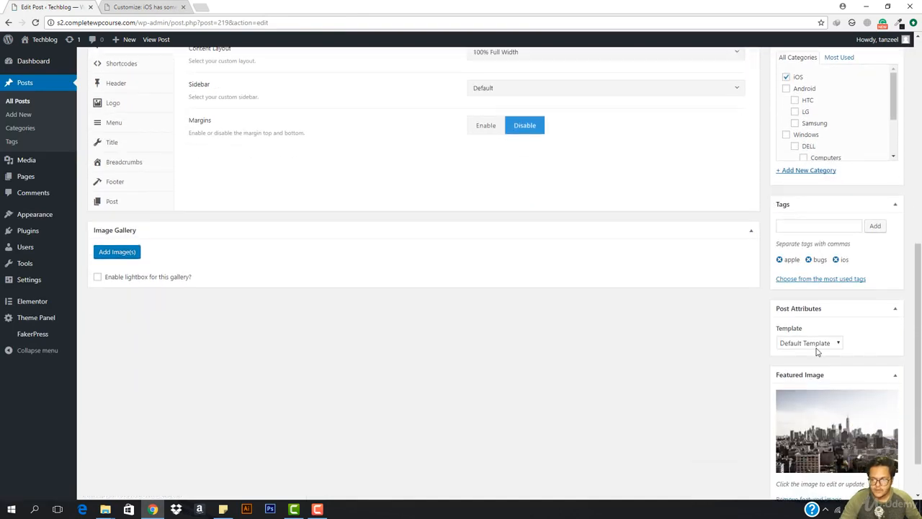
# - Keep the Default Template under Post Attributes and update the post
pyautogui.click(831, 343)
pyautogui.click(824, 371)
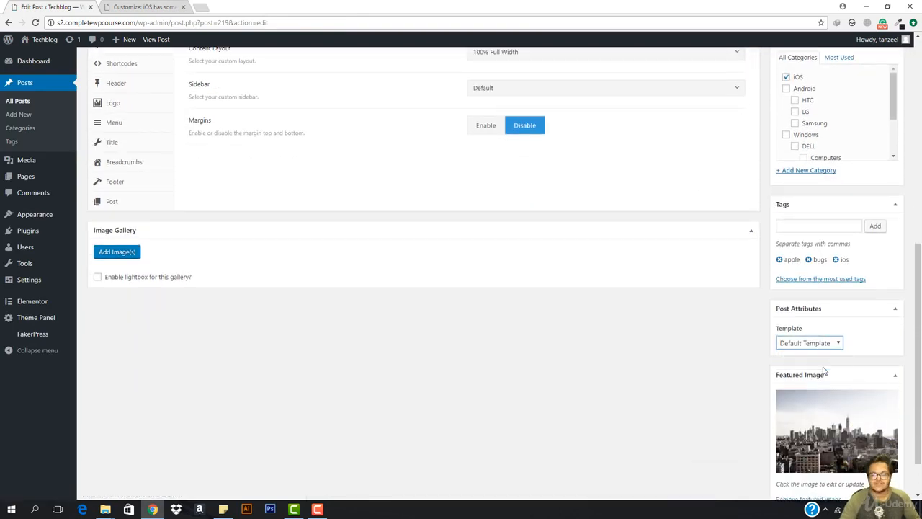
pyautogui.scroll(6, 687, 317)
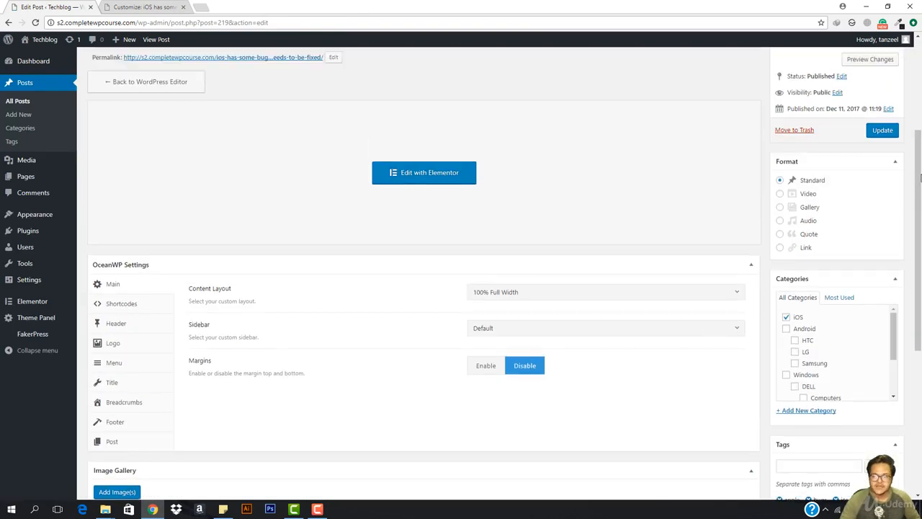
pyautogui.click(883, 179)
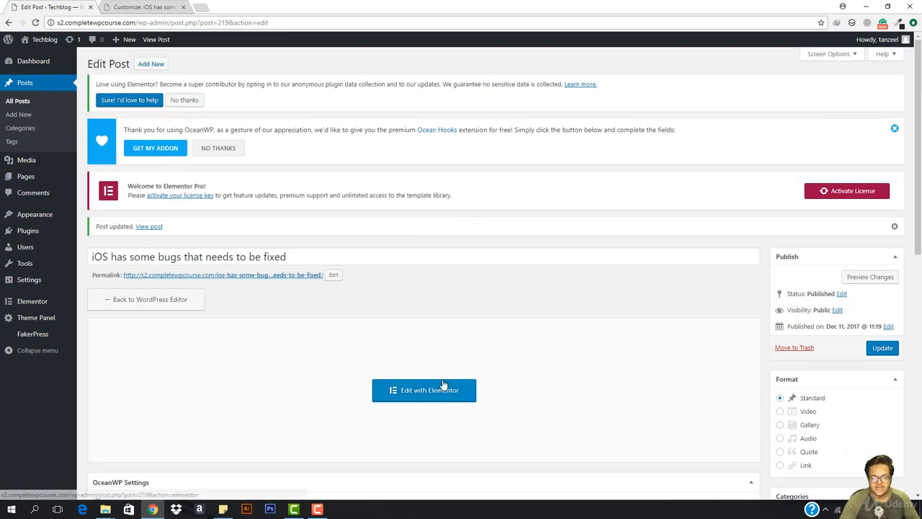
# - Reopen the post in Elementor and search the widgets for 'hea'
pyautogui.click(441, 384)
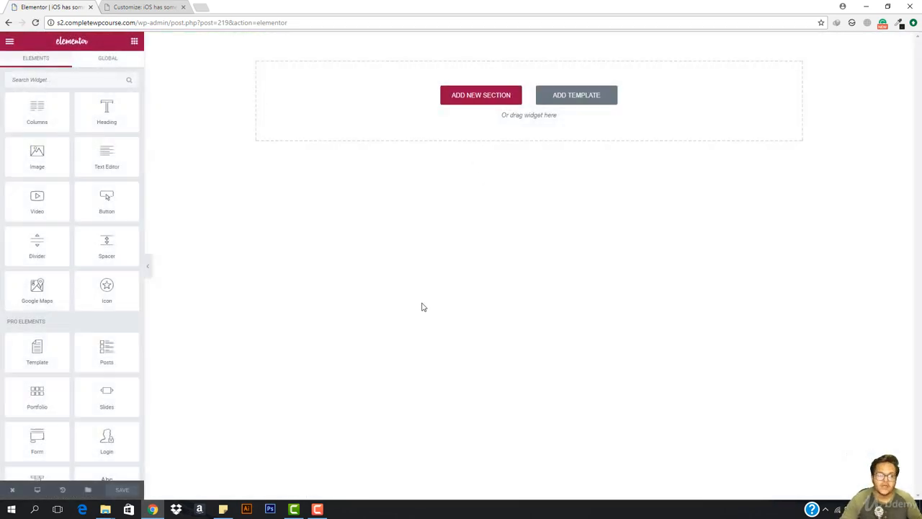
pyautogui.scroll(-15, 62, 321)
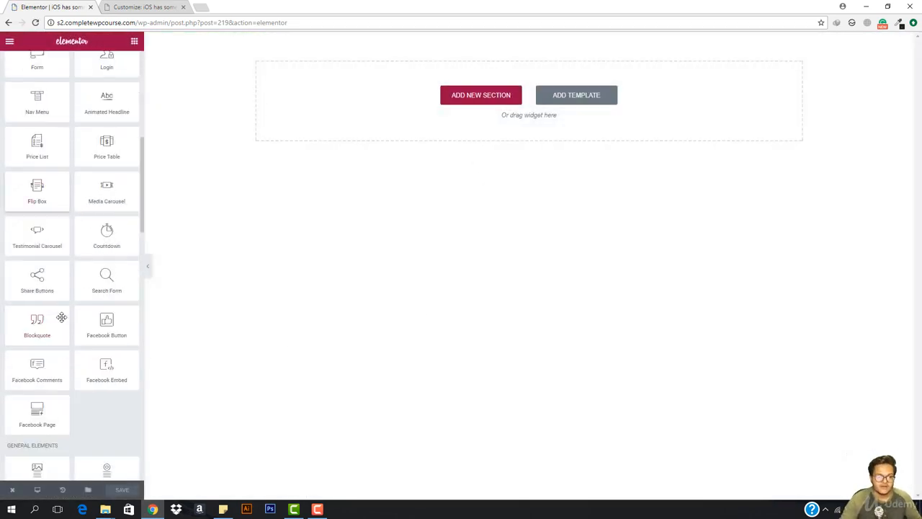
pyautogui.scroll(15, 63, 322)
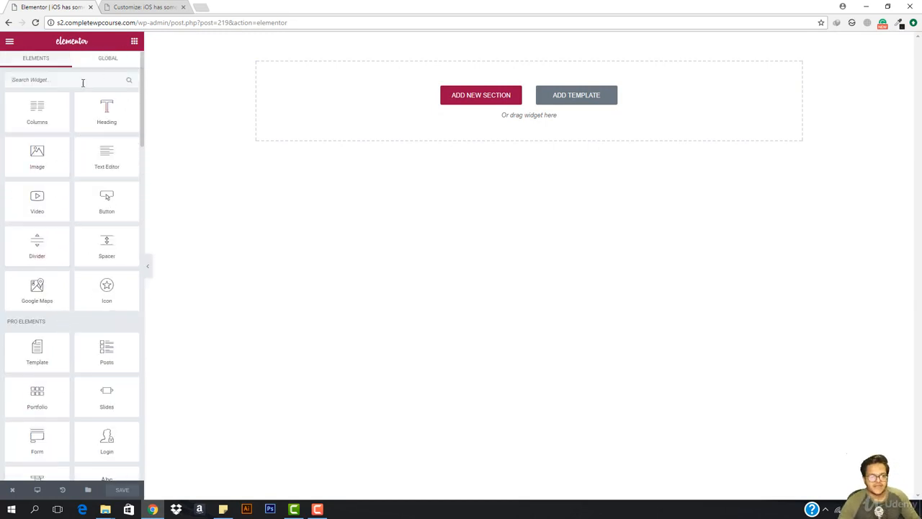
pyautogui.click(83, 82)
pyautogui.write('hea')
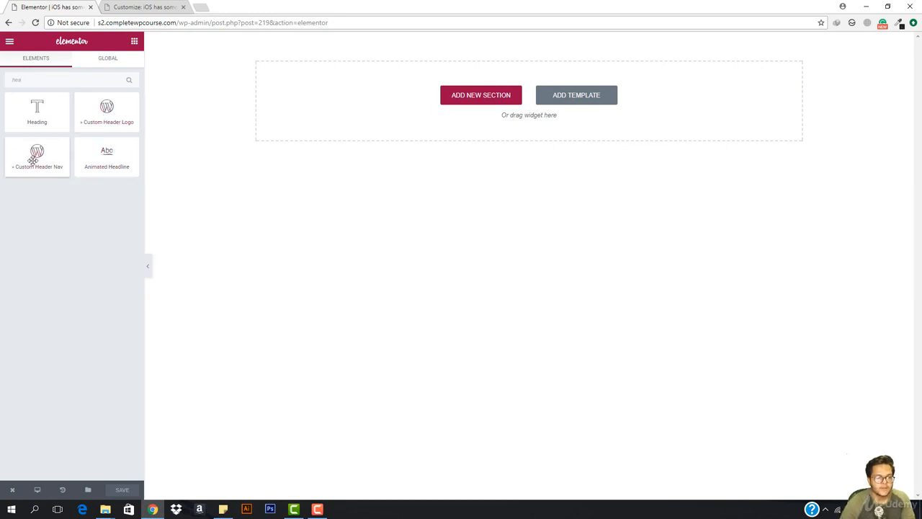
# - Add a one-column top section holding the Custom Header Logo, positioned Right
pyautogui.click(488, 100)
pyautogui.click(399, 127)
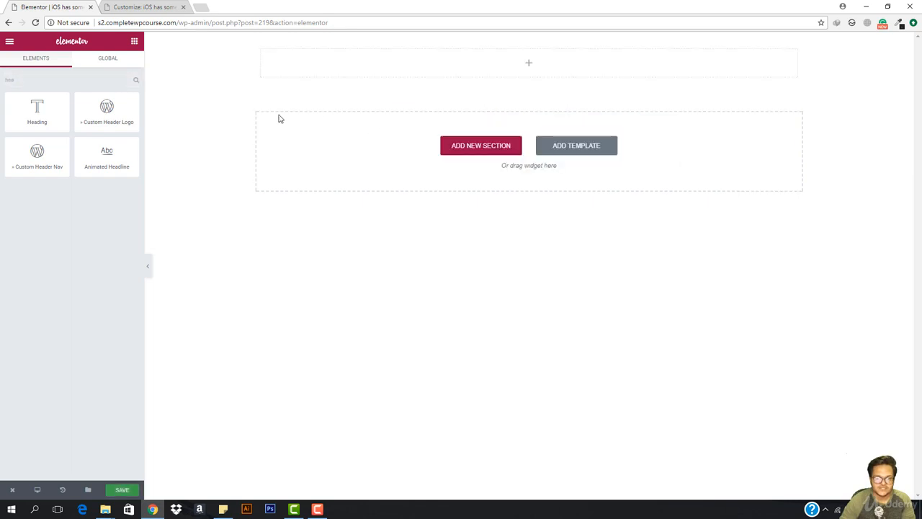
pyautogui.moveTo(82, 127); pyautogui.dragTo(482, 84)
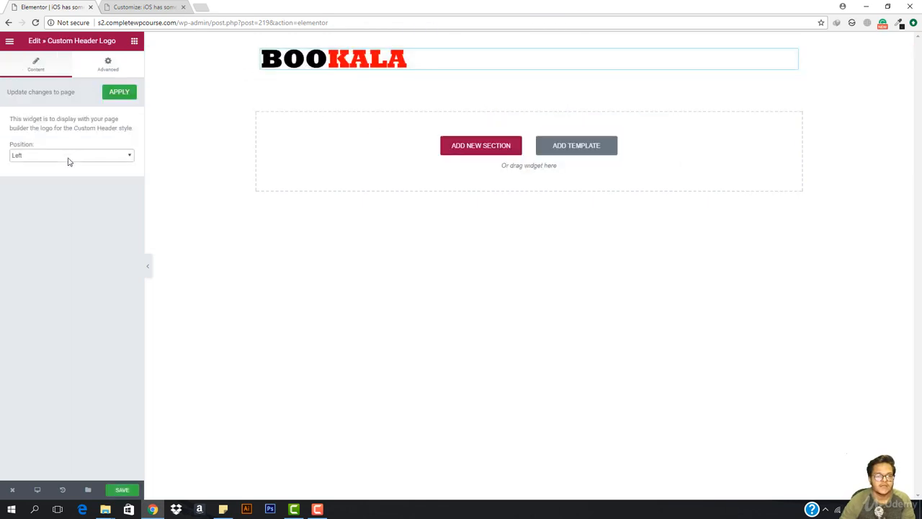
pyautogui.click(66, 161)
pyautogui.click(62, 172)
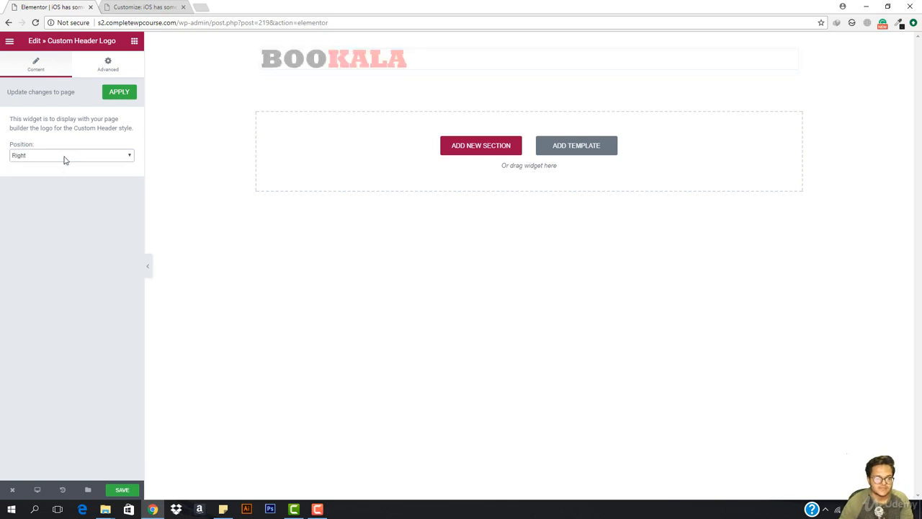
pyautogui.click(64, 158)
# - Keep the logo on the left, add a Custom Header Nav under it, and set its position to Right
pyautogui.click(59, 166)
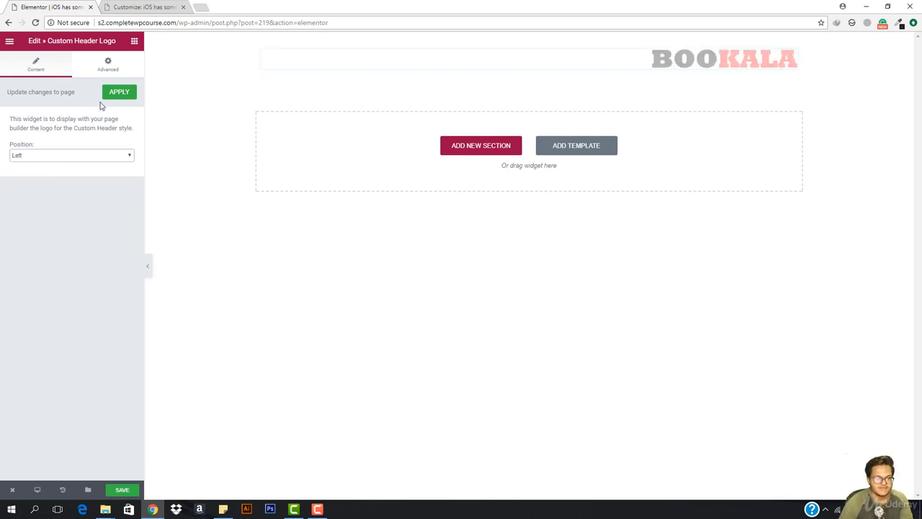
pyautogui.click(118, 92)
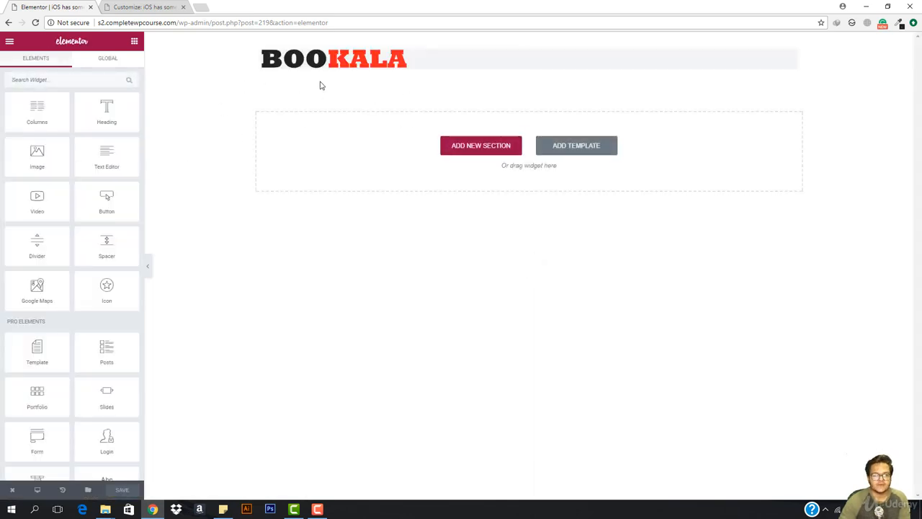
pyautogui.click(81, 81)
pyautogui.write('cus')
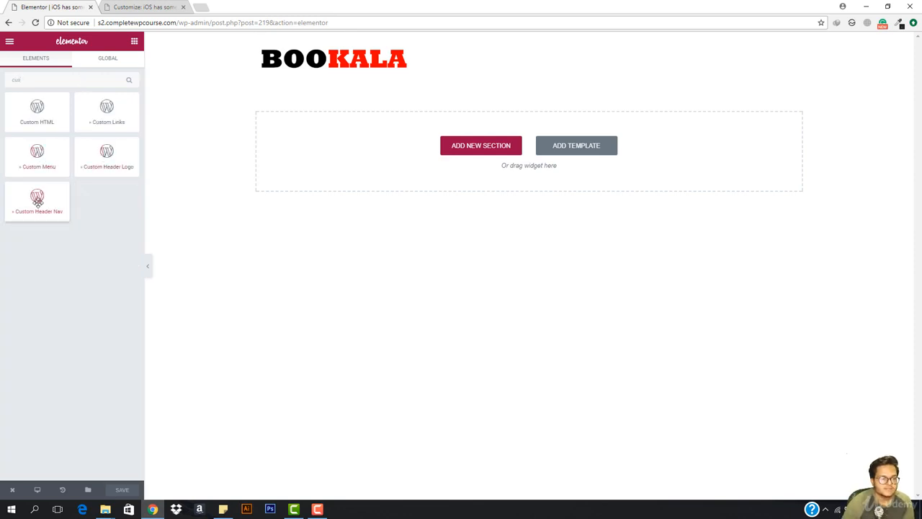
pyautogui.moveTo(37, 200); pyautogui.dragTo(516, 65)
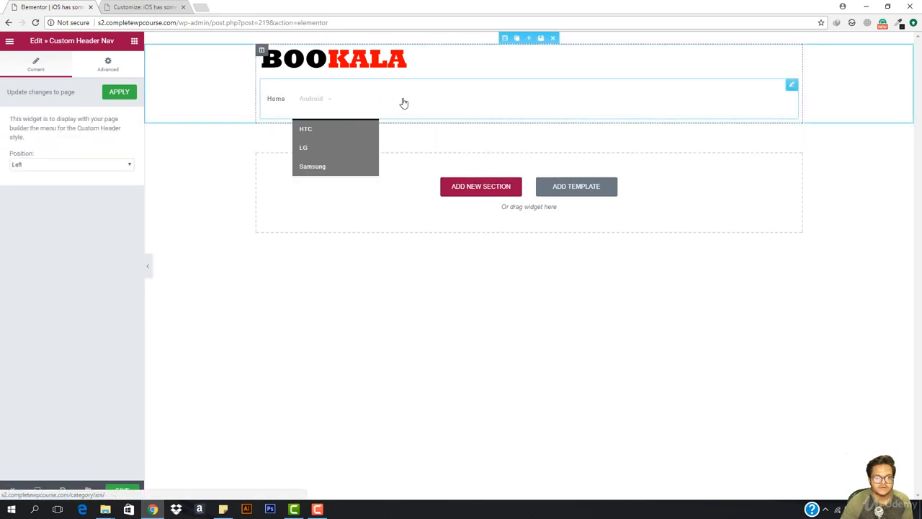
pyautogui.click(76, 164)
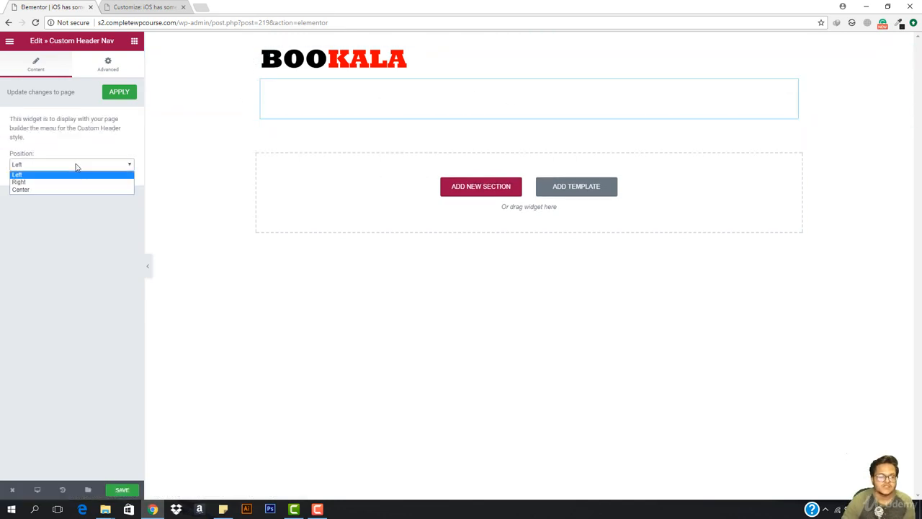
pyautogui.click(70, 181)
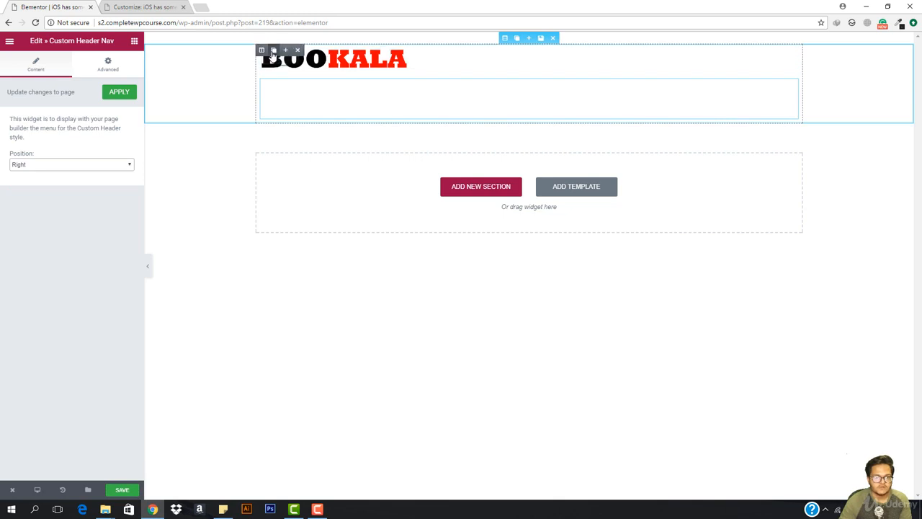
# - Duplicate the header column, keeping only the BOOKALA logo on the left and Custom Header Nav on the right
pyautogui.click(274, 50)
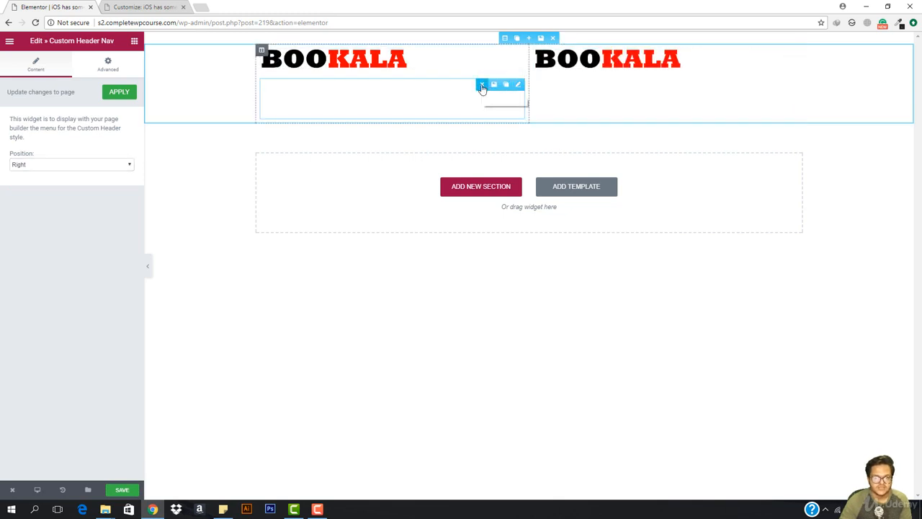
pyautogui.click(482, 85)
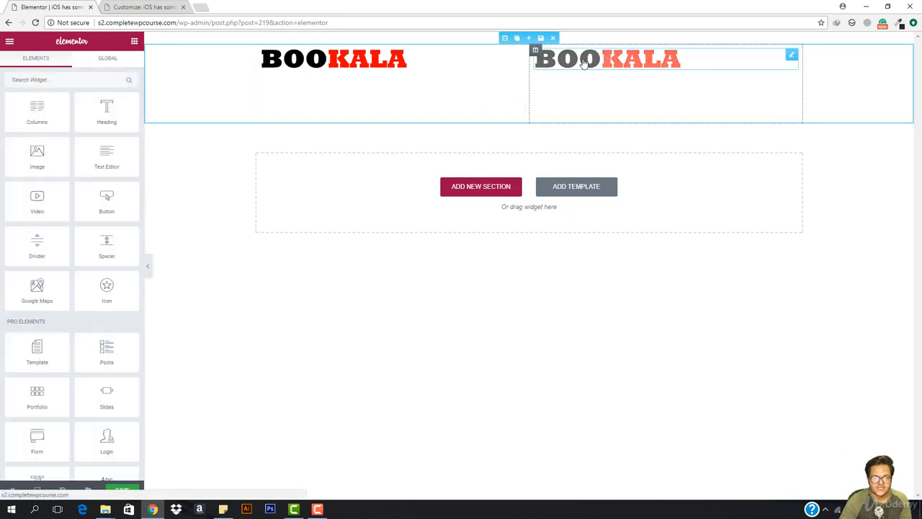
pyautogui.click(590, 60)
pyautogui.moveTo(792, 55)
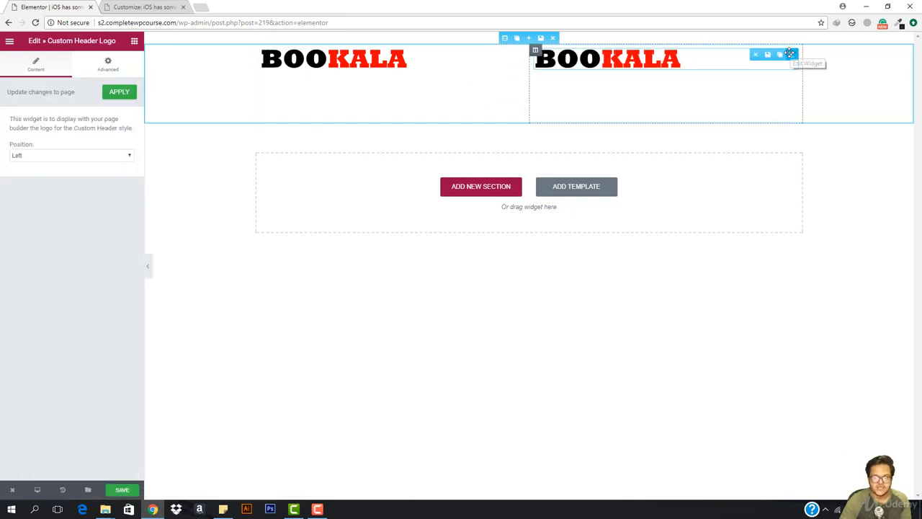
pyautogui.click(754, 58)
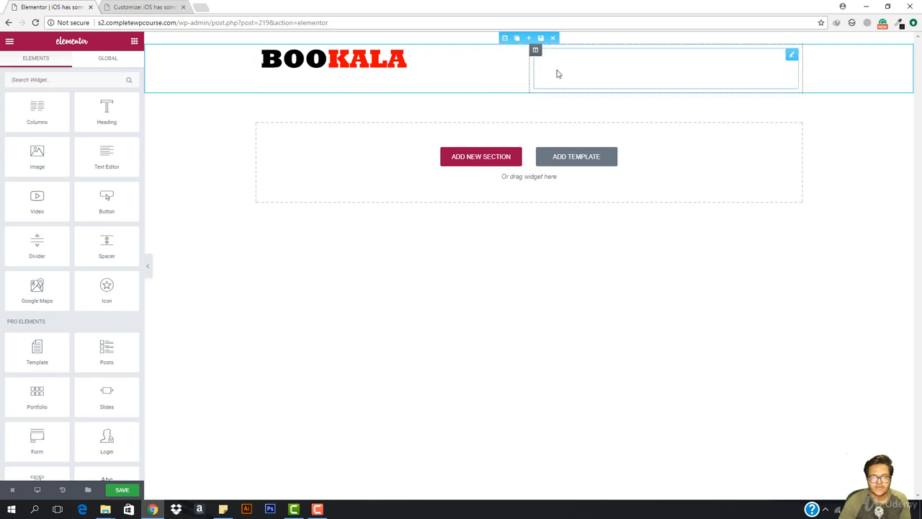
pyautogui.click(627, 68)
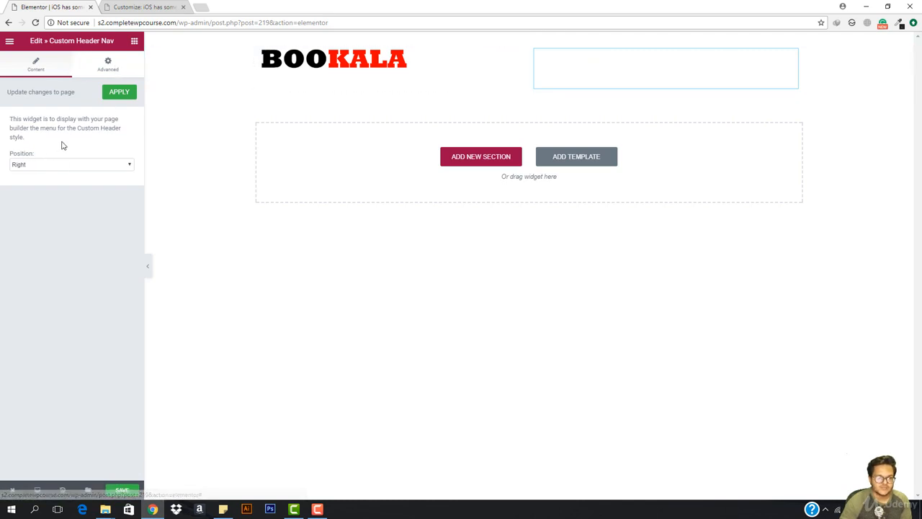
pyautogui.click(101, 66)
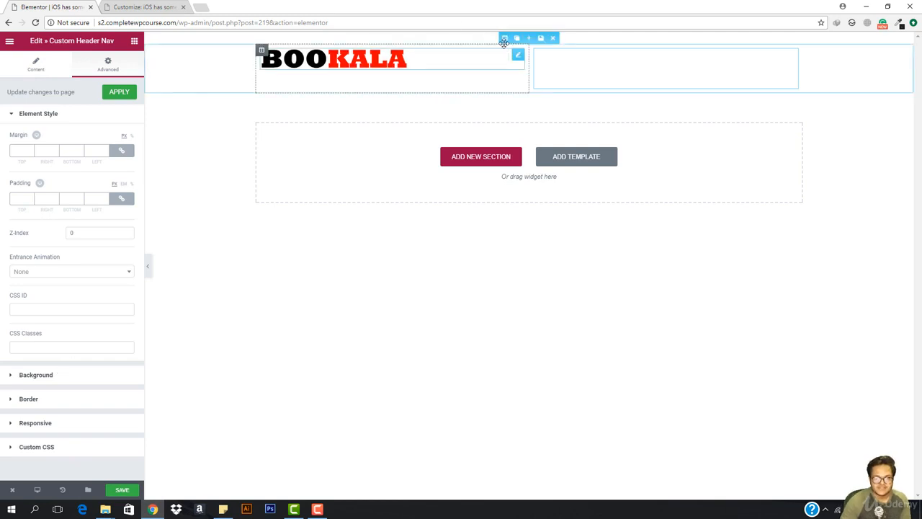
# - Give the header section a Classic solid background colour of grey #848484
pyautogui.click(505, 38)
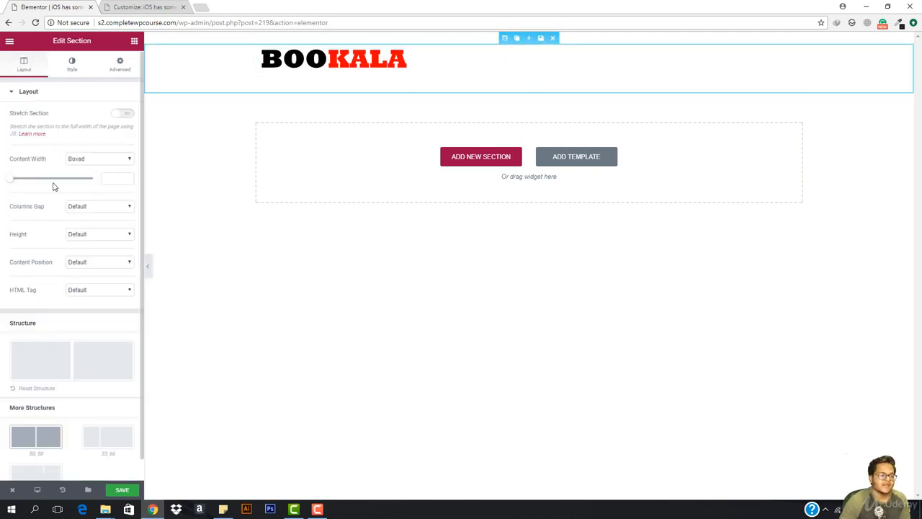
pyautogui.click(72, 66)
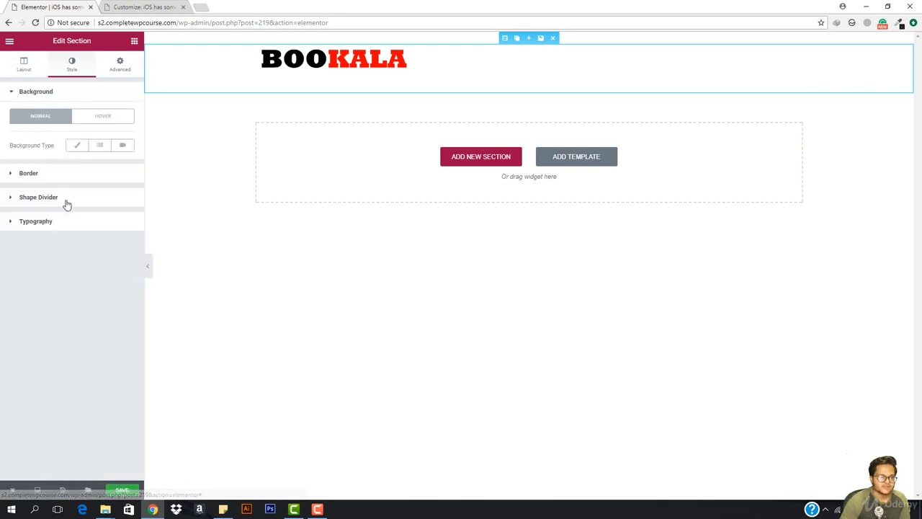
pyautogui.click(78, 147)
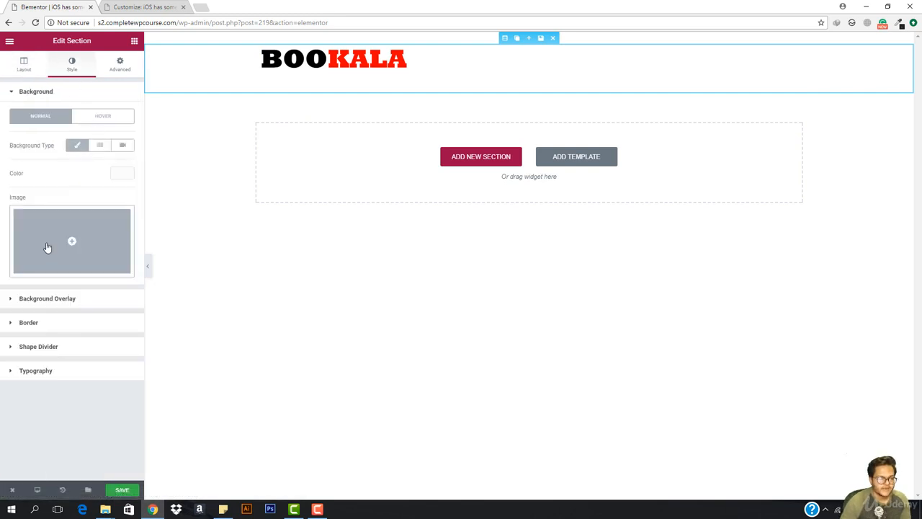
pyautogui.click(117, 174)
pyautogui.moveTo(79, 255)
pyautogui.mouseDown()
pyautogui.moveTo(51, 221)
pyautogui.moveTo(39, 238)
pyautogui.moveTo(47, 255)
pyautogui.moveTo(64, 231)
pyautogui.mouseUp()
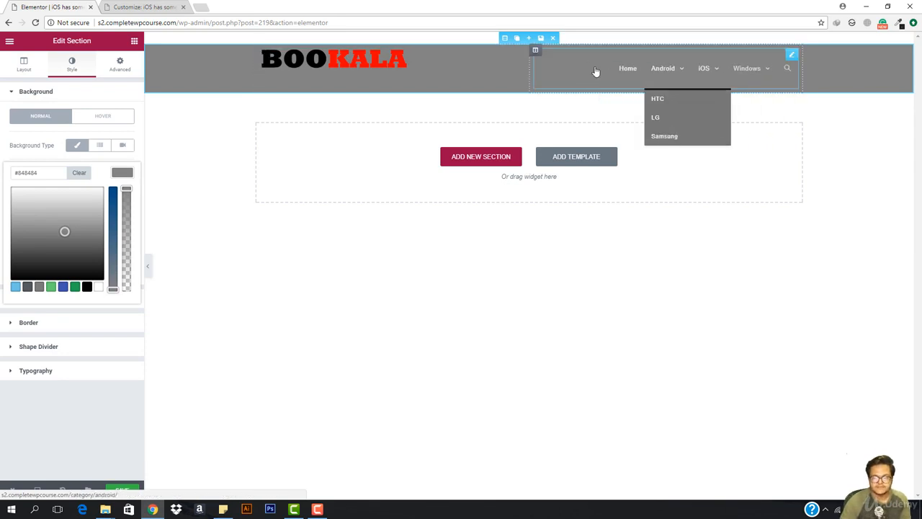
pyautogui.click(348, 70)
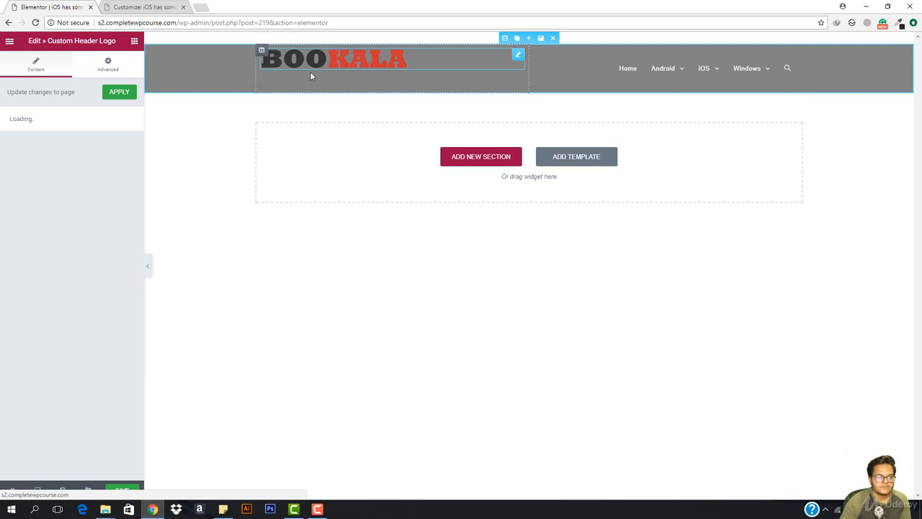
# - Try centring the BOOKALA logo, then set its position back to Left
pyautogui.click(46, 155)
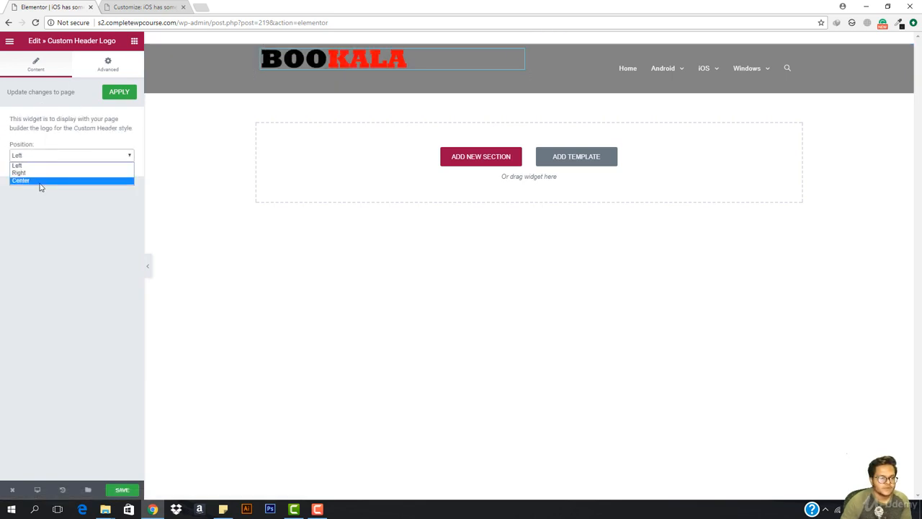
pyautogui.click(41, 181)
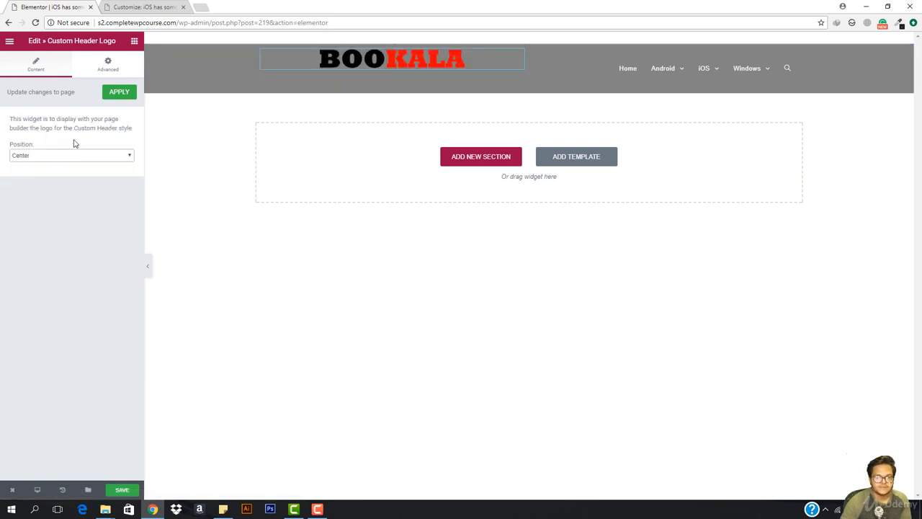
pyautogui.click(36, 157)
pyautogui.click(36, 165)
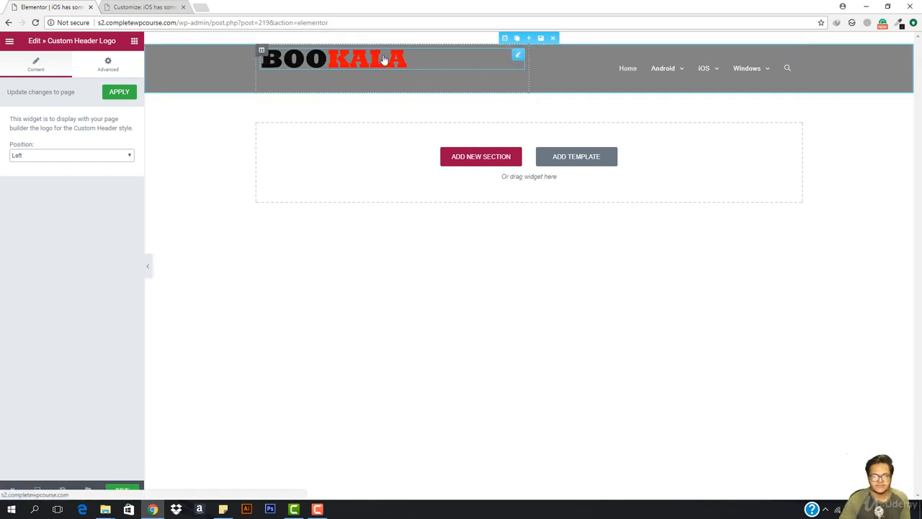
# - Unlink the logo's margins, raise its top margin to 17 px, and hide the editor panel
pyautogui.click(108, 66)
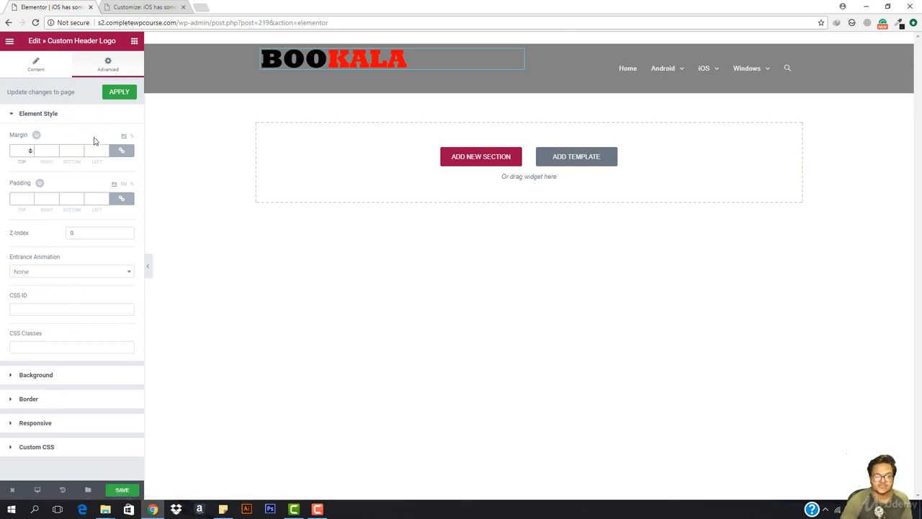
pyautogui.click(121, 150)
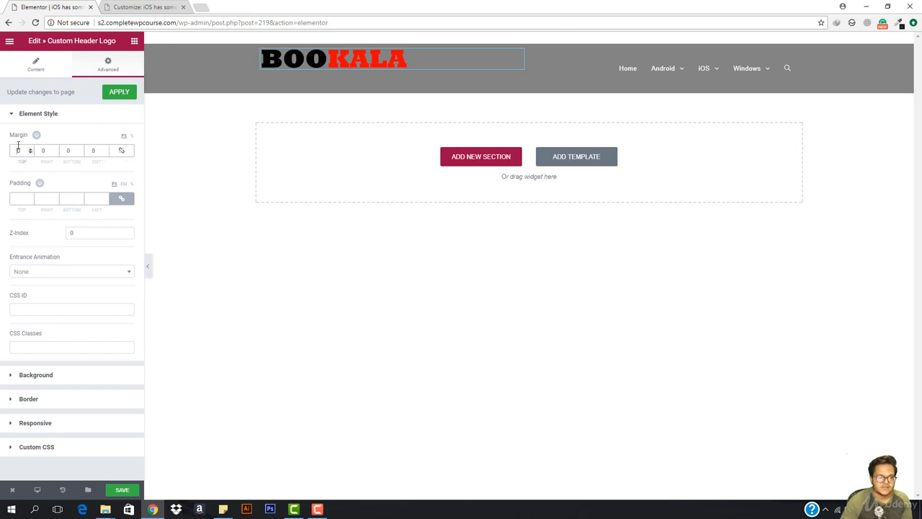
pyautogui.press('Up')
pyautogui.press('Up')
pyautogui.press('Up')
pyautogui.press('Up')
pyautogui.press('Up')
pyautogui.press('Up')
pyautogui.press('Up')
pyautogui.press('Up')
pyautogui.press('Up')
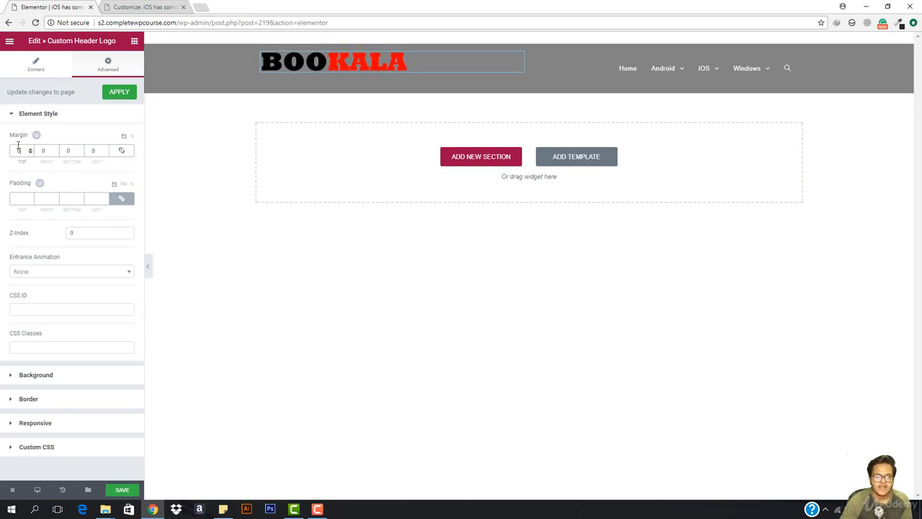
pyautogui.press('Up')
pyautogui.press('Up')
pyautogui.press('Up')
pyautogui.press('Up')
pyautogui.press('Up')
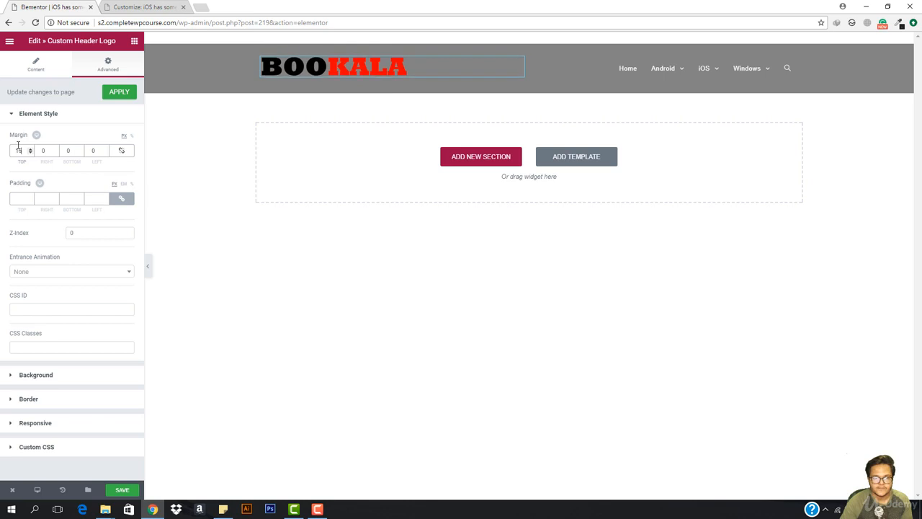
pyautogui.click(147, 270)
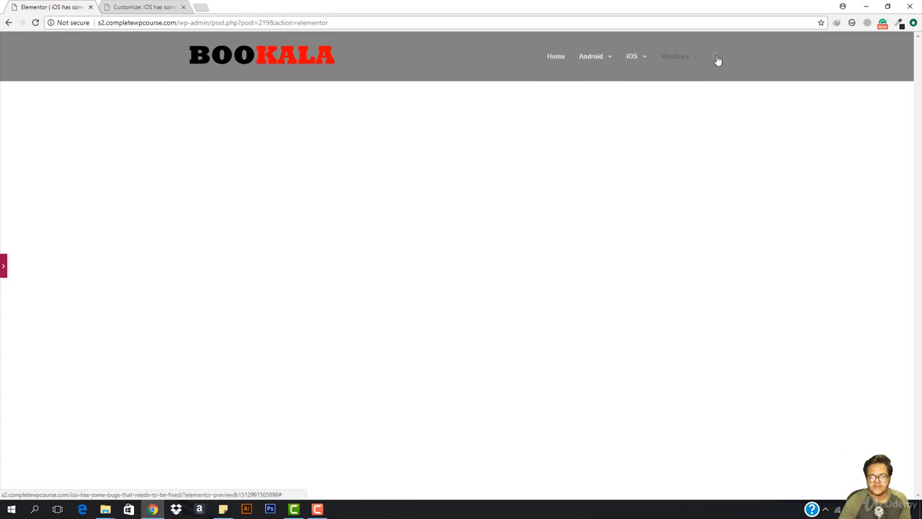
# - Reopen the editor panel on the widget list, trying searches 'top' and 'cus' before clearing them
pyautogui.click(3, 268)
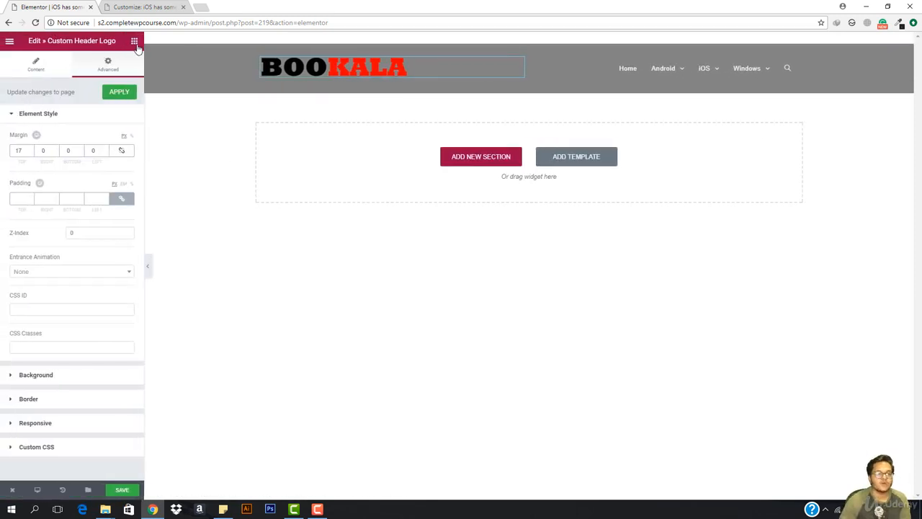
pyautogui.click(135, 43)
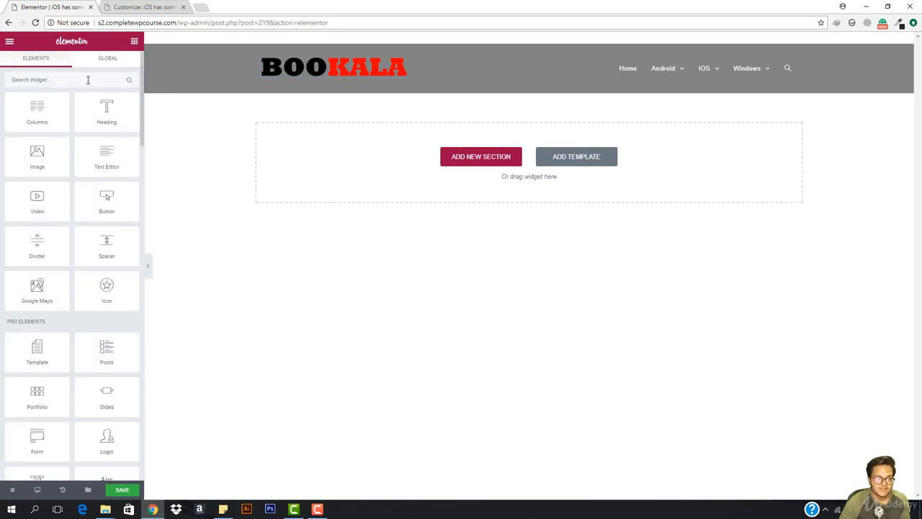
pyautogui.write('top')
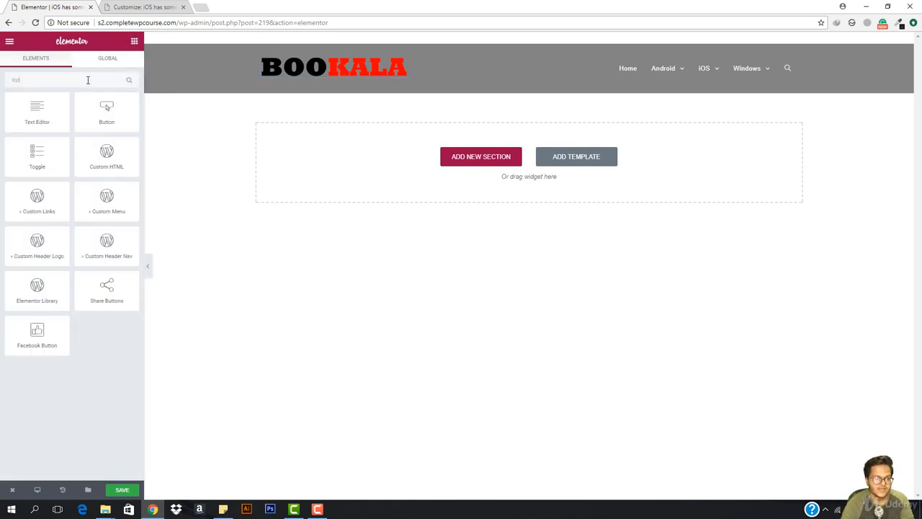
pyautogui.press('BackSpace')
pyautogui.press('BackSpace')
pyautogui.press('BackSpace')
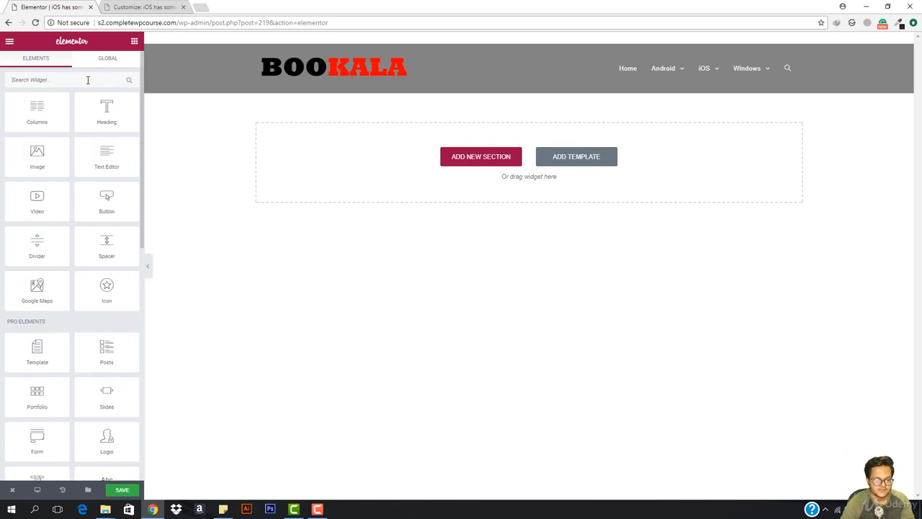
pyautogui.write('cus')
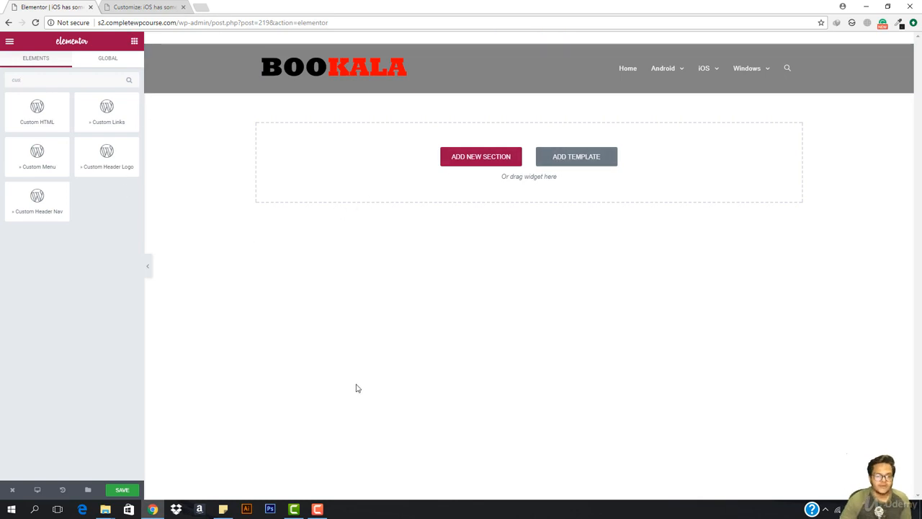
pyautogui.click(134, 44)
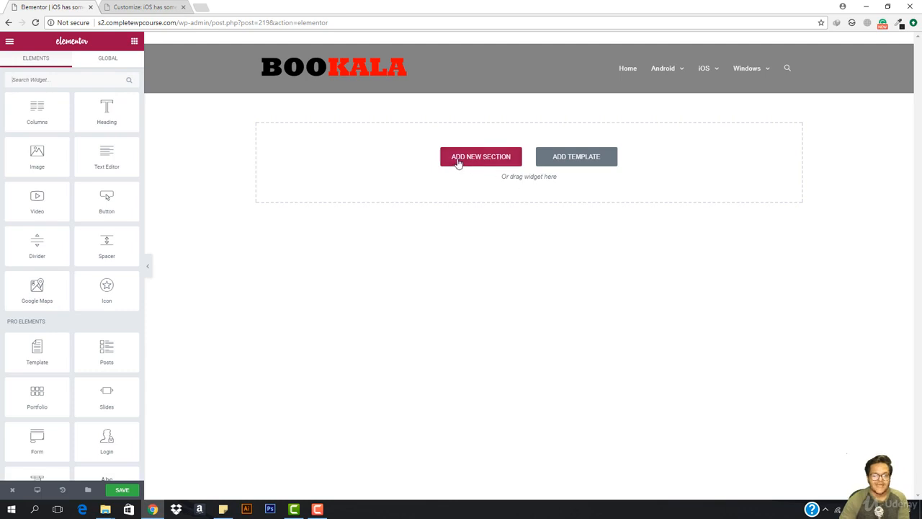
# - Add a new single-column section below the header, dismissing the template library
pyautogui.click(580, 159)
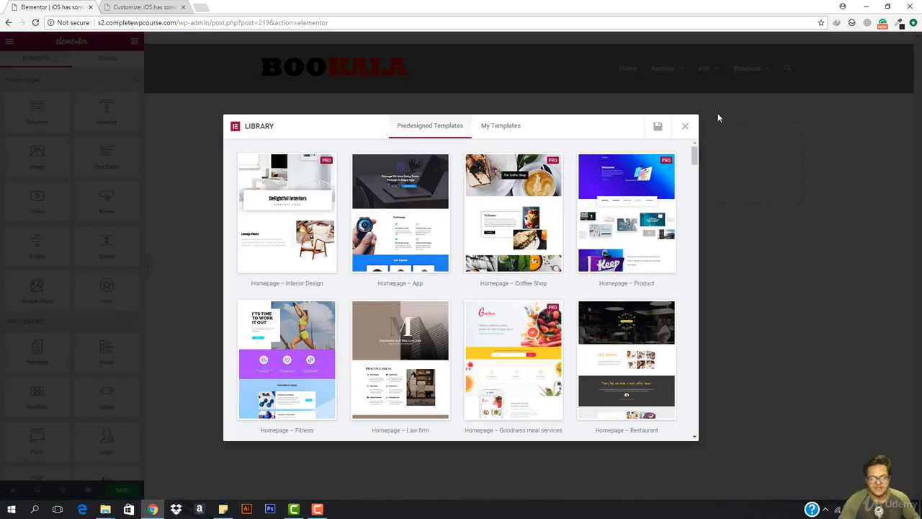
pyautogui.click(685, 126)
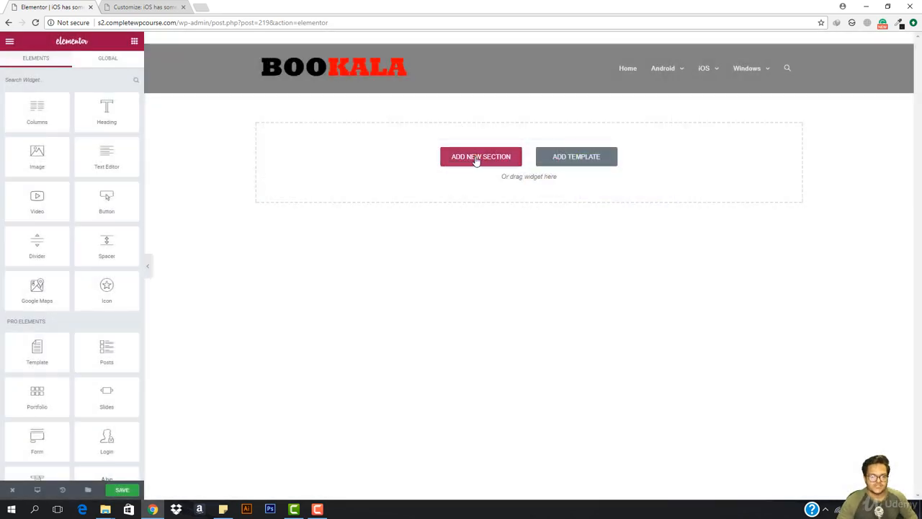
pyautogui.click(475, 160)
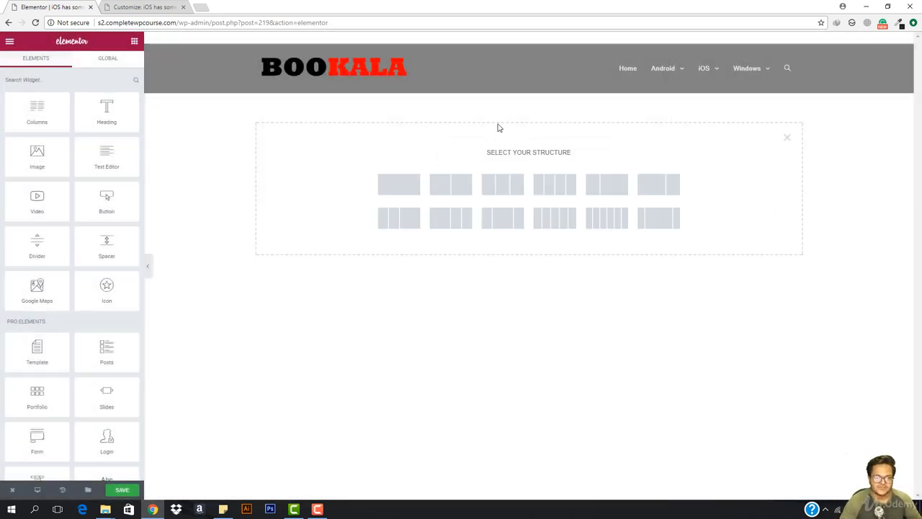
pyautogui.click(391, 183)
# - Drop a sample Heading into the section, then delete the heading and the empty section
pyautogui.moveTo(130, 123); pyautogui.dragTo(565, 120)
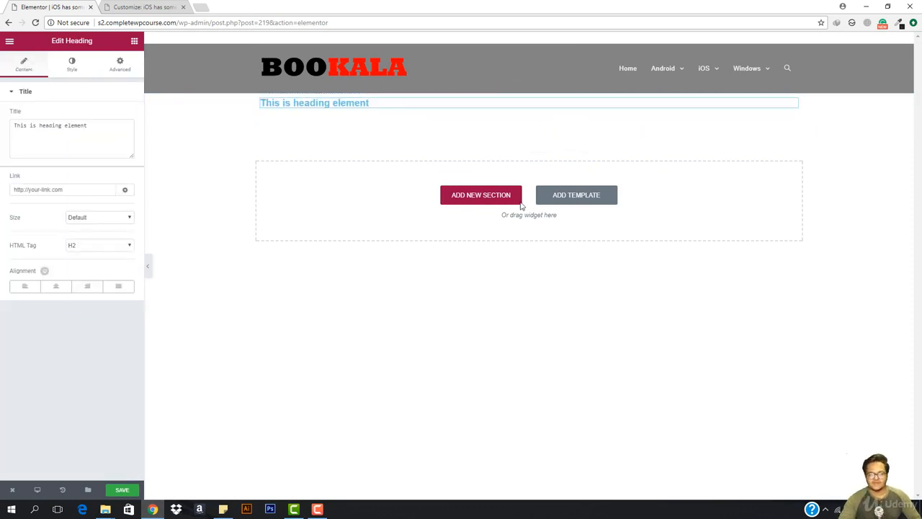
pyautogui.moveTo(787, 106)
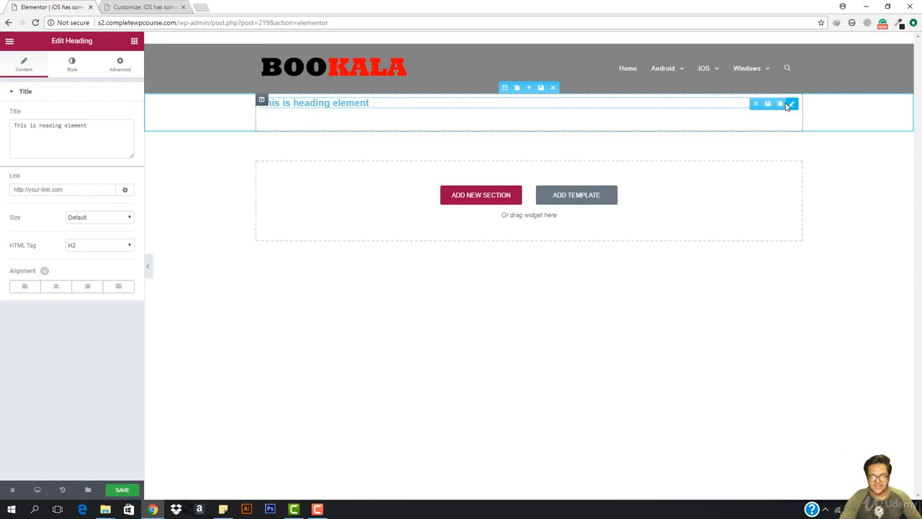
pyautogui.click(755, 103)
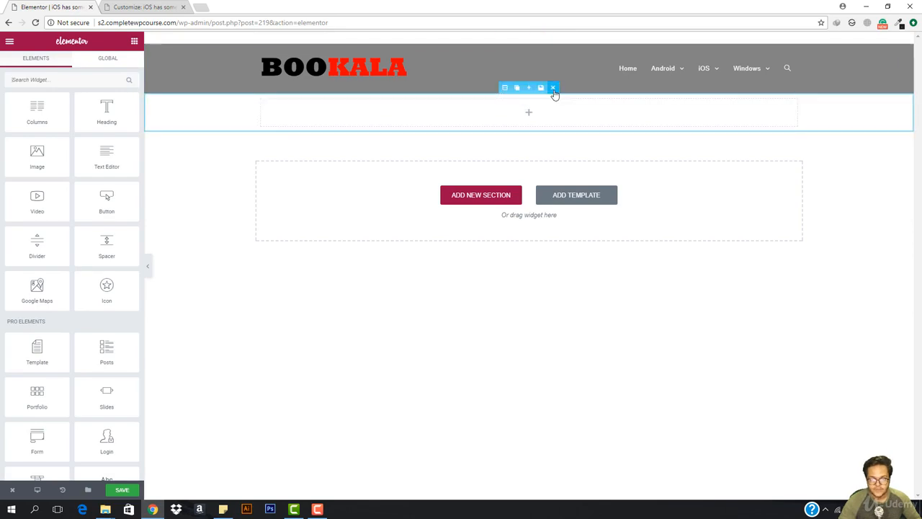
pyautogui.click(552, 89)
# - Open the Predesigned Templates library and scroll through designs such as Coming Soon and Login Page
pyautogui.click(565, 158)
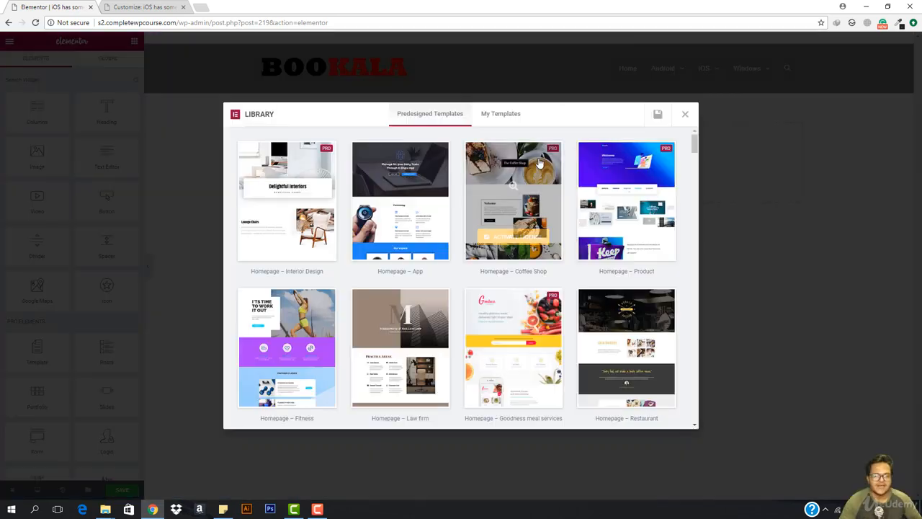
pyautogui.scroll(-5, 479, 259)
pyautogui.scroll(-1, 472, 277)
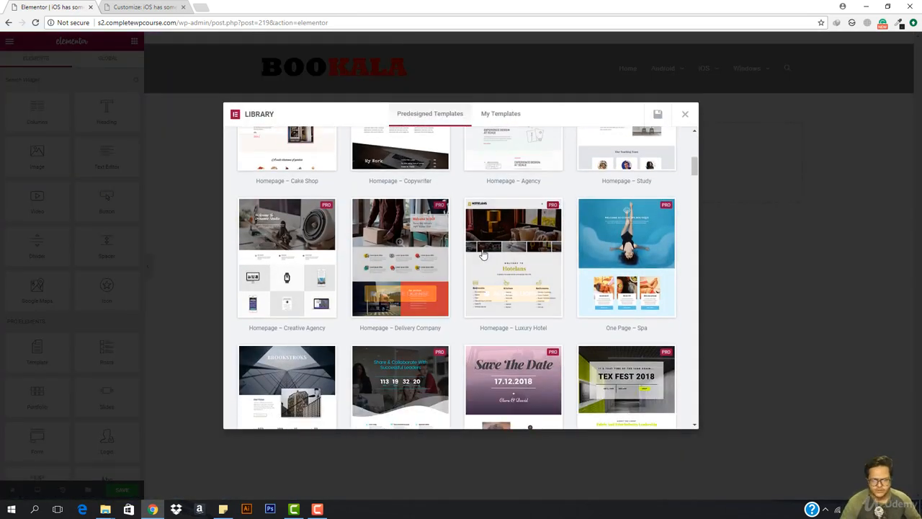
pyautogui.scroll(-10, 526, 270)
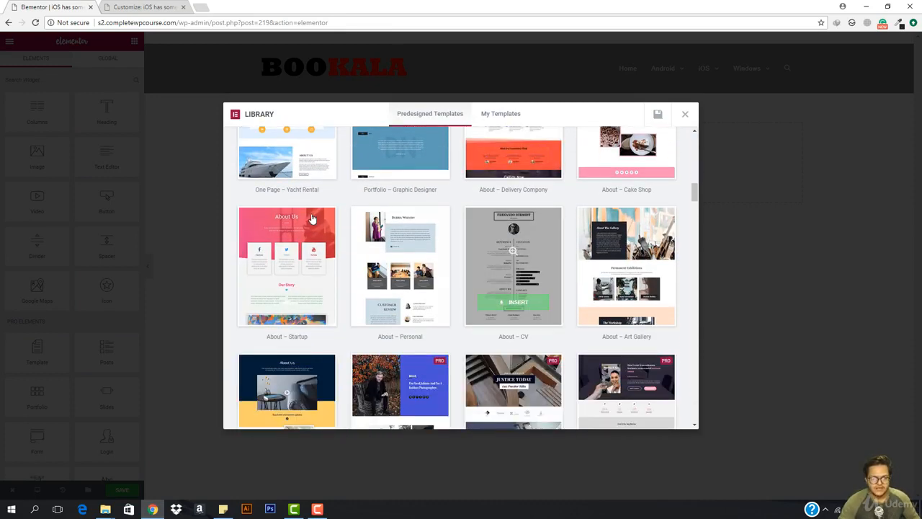
pyautogui.scroll(-5, 367, 238)
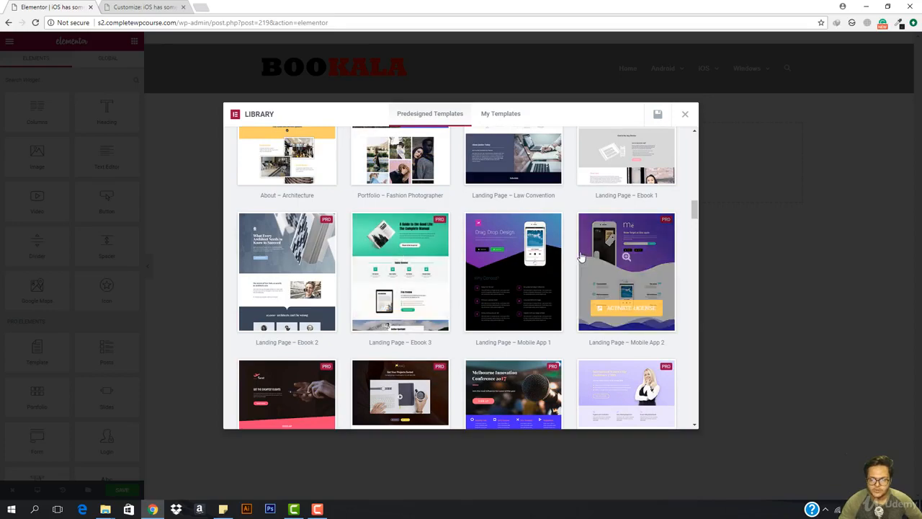
pyautogui.scroll(-8, 403, 259)
pyautogui.scroll(-5, 431, 283)
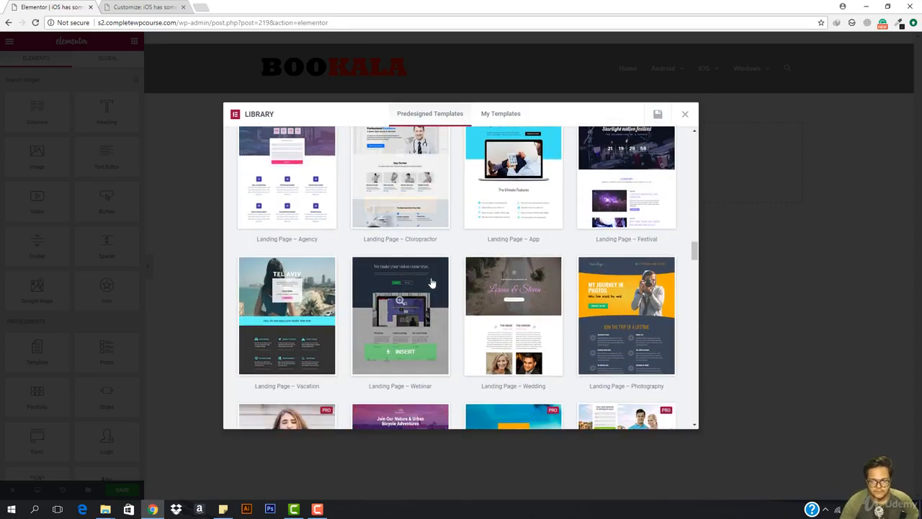
pyautogui.scroll(-8, 430, 282)
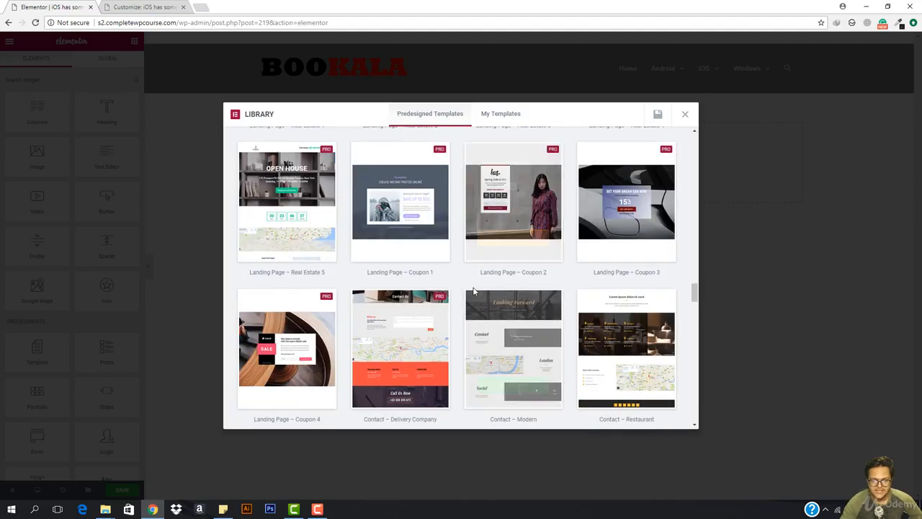
pyautogui.scroll(-4, 476, 288)
pyautogui.scroll(-3, 387, 273)
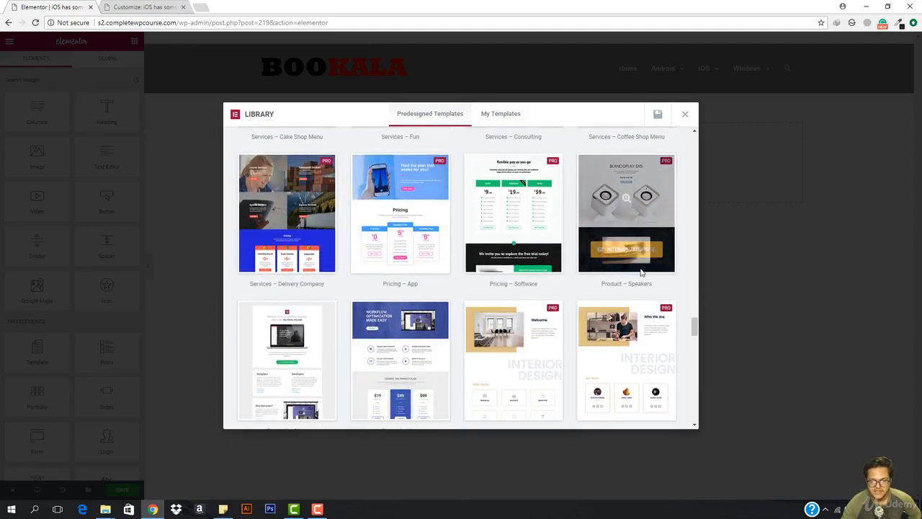
pyautogui.scroll(-3, 529, 317)
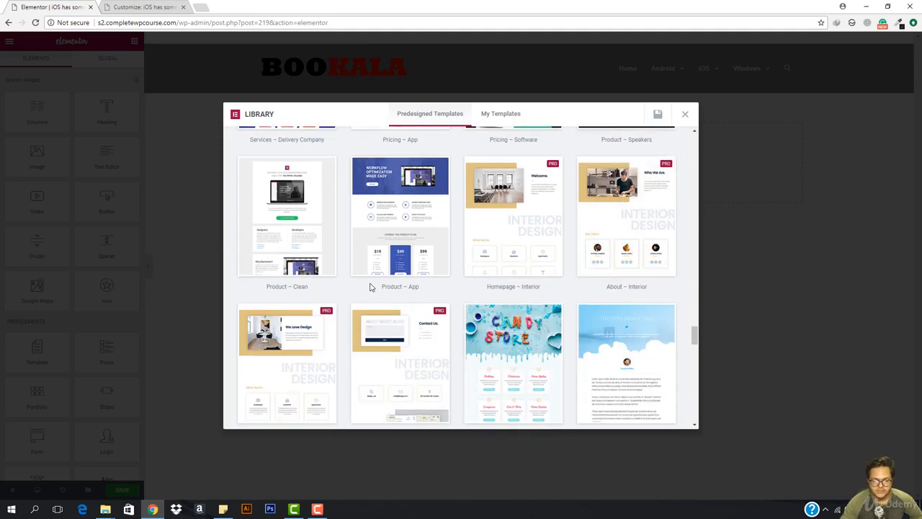
pyautogui.scroll(-3, 369, 287)
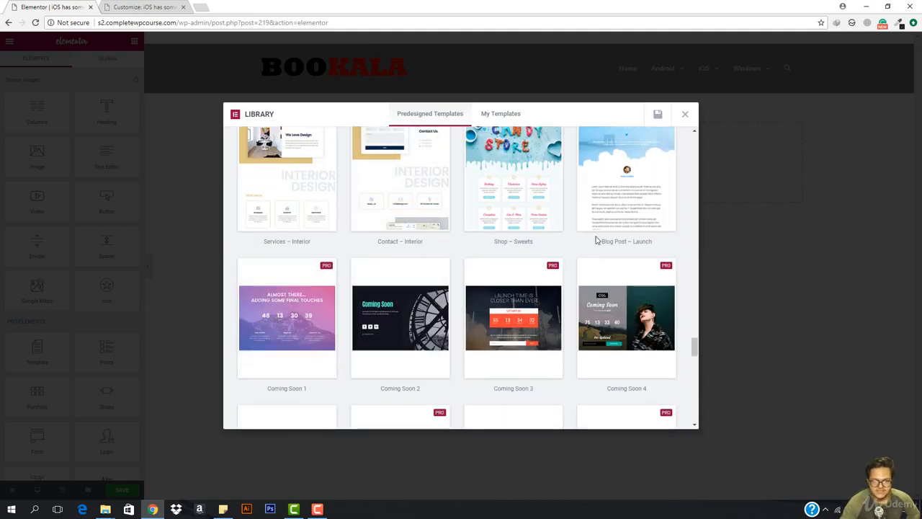
pyautogui.scroll(-3, 530, 238)
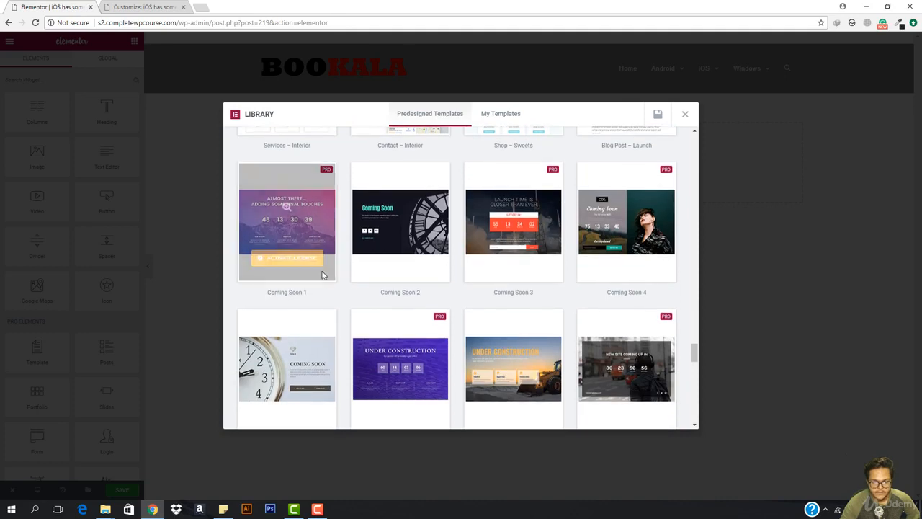
pyautogui.scroll(-2, 331, 296)
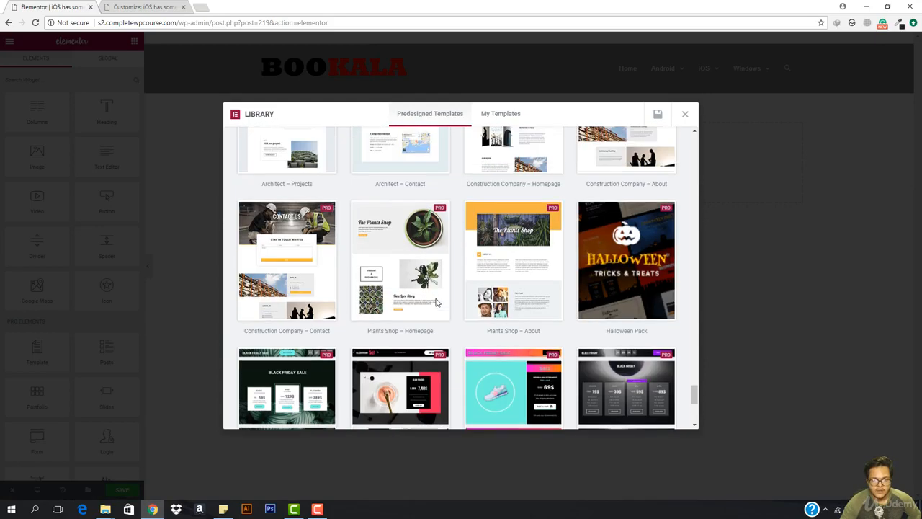
pyautogui.scroll(5, 436, 303)
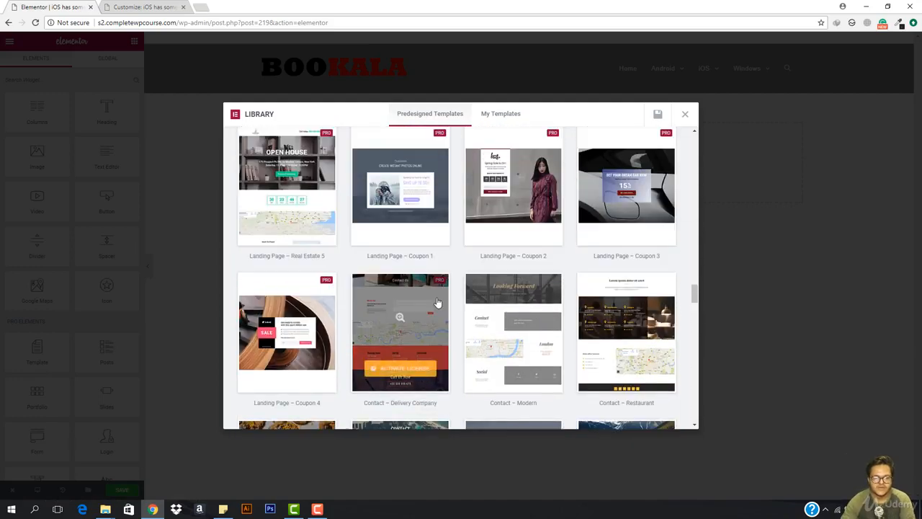
pyautogui.scroll(5, 438, 302)
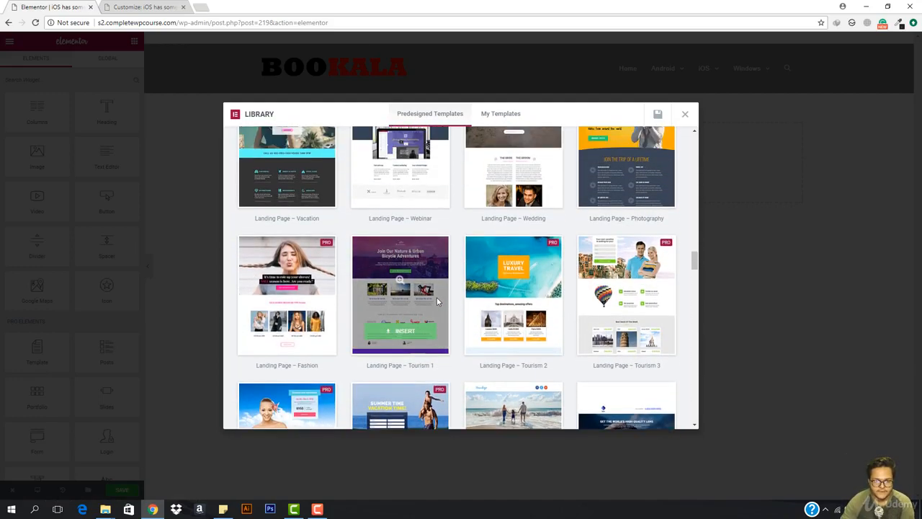
pyautogui.scroll(4, 416, 257)
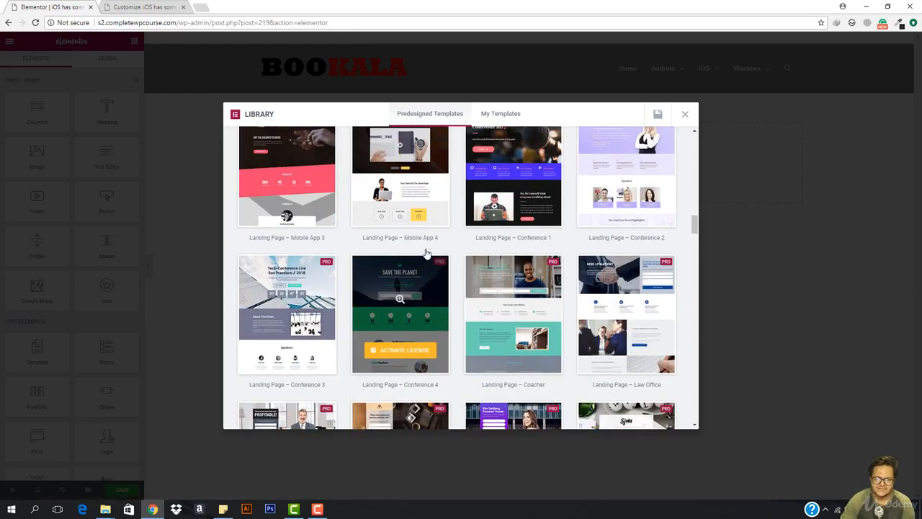
pyautogui.scroll(3, 425, 255)
pyautogui.scroll(2, 414, 258)
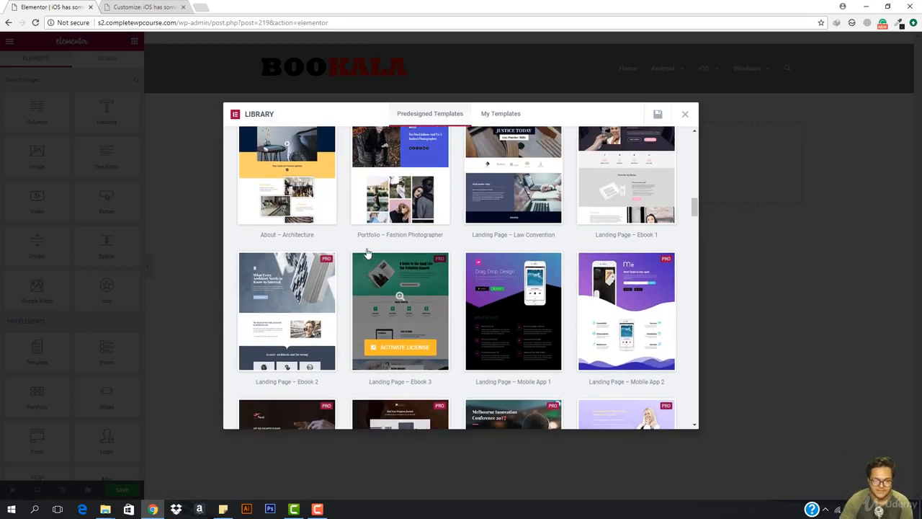
pyautogui.scroll(3, 432, 258)
pyautogui.scroll(5, 432, 252)
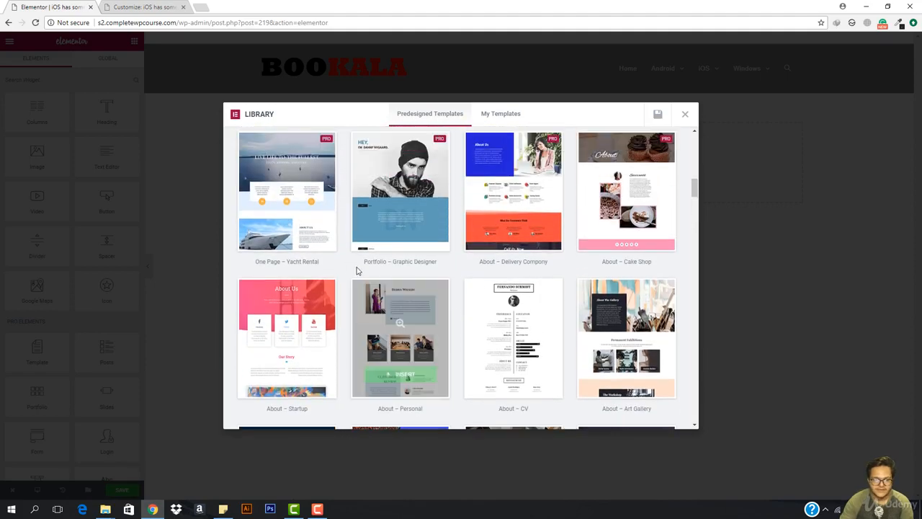
pyautogui.scroll(4, 411, 237)
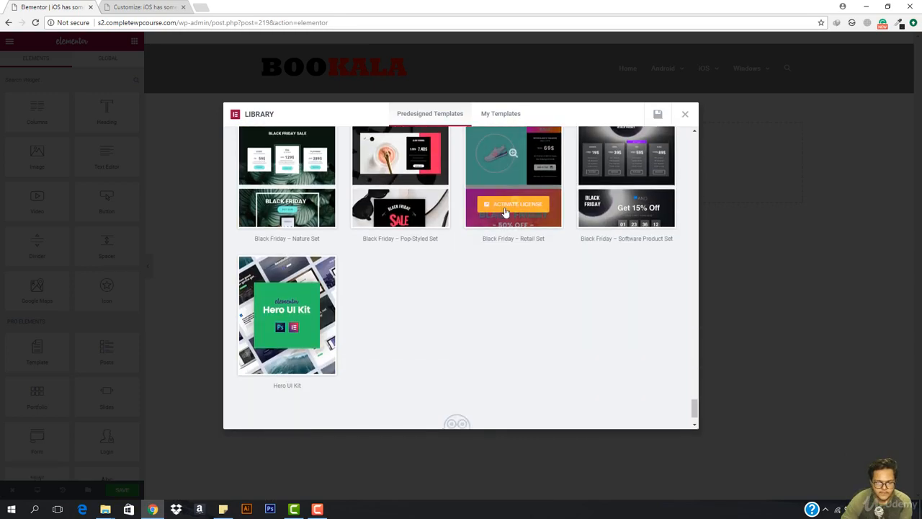
pyautogui.scroll(-1, 506, 217)
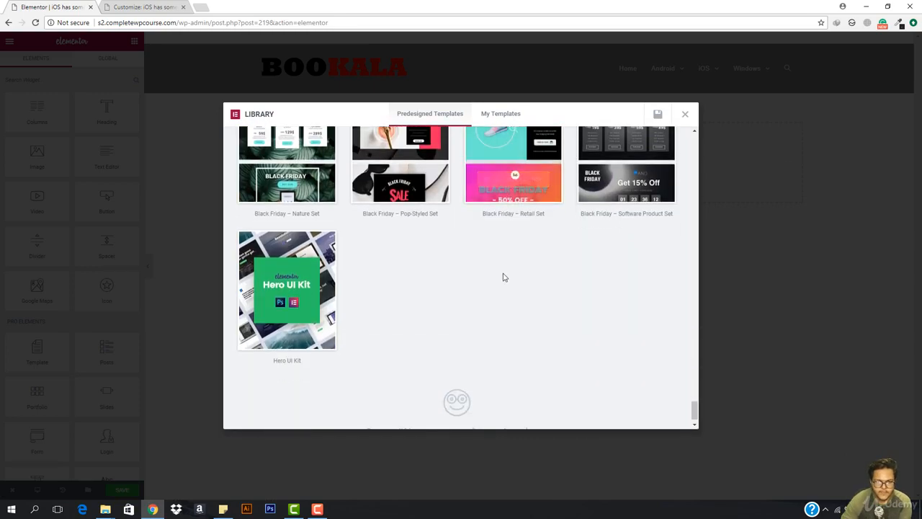
pyautogui.scroll(5, 508, 259)
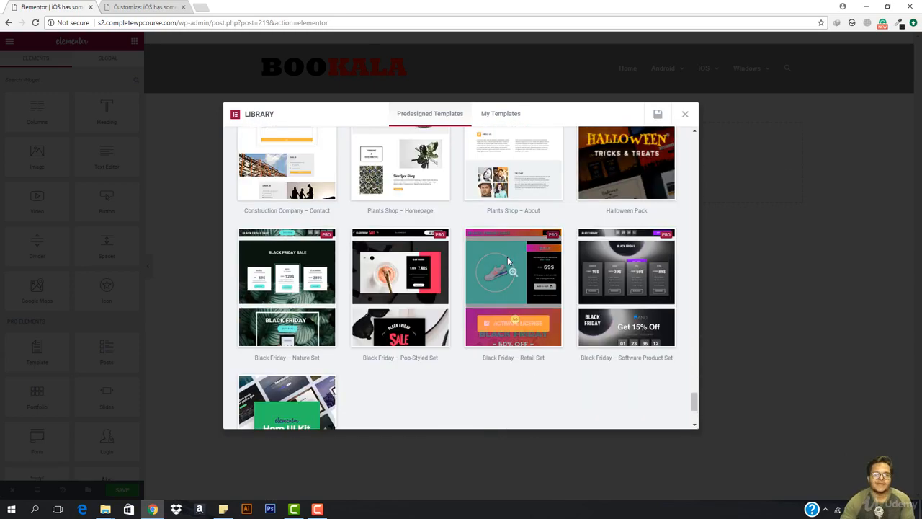
pyautogui.scroll(4, 507, 261)
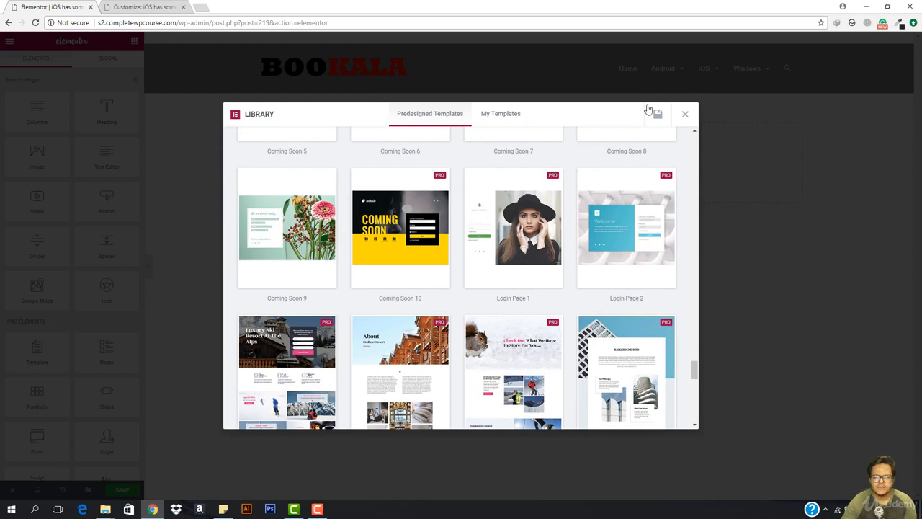
# - Close the template library and add a new one-column section
pyautogui.click(685, 115)
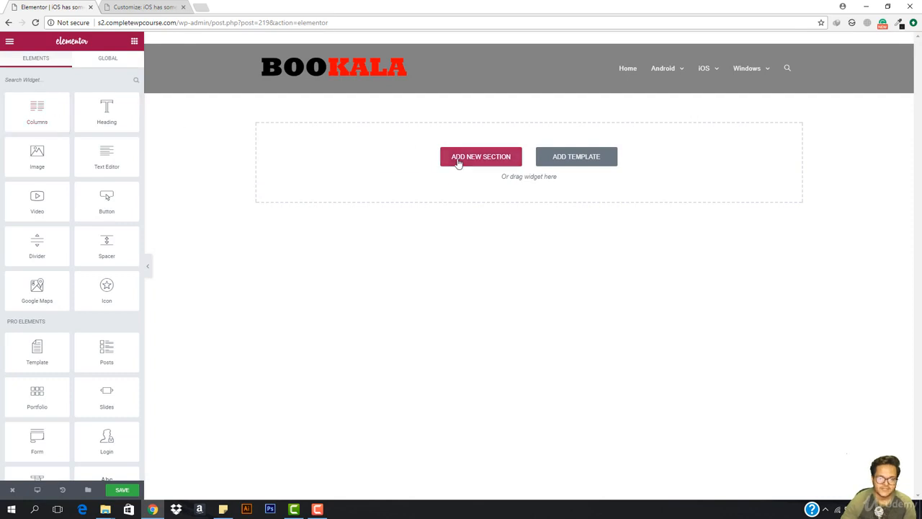
pyautogui.click(458, 162)
pyautogui.click(392, 185)
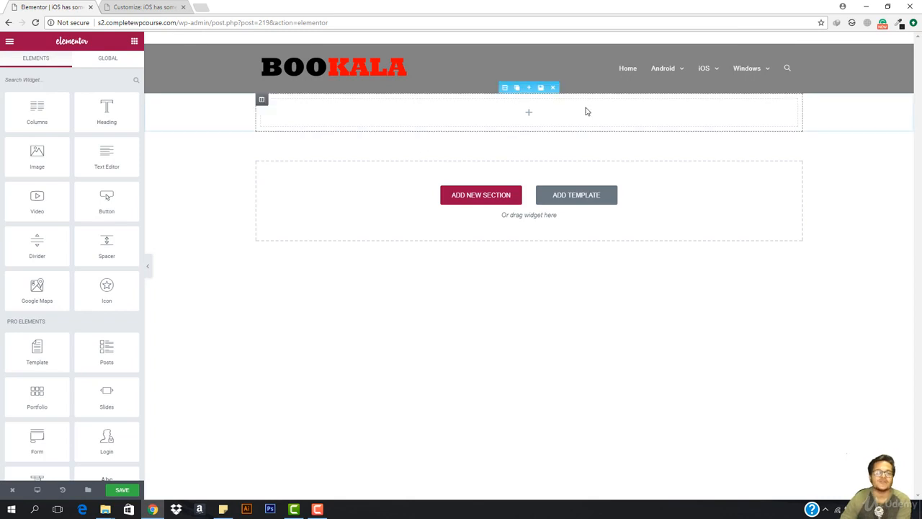
# - Set the section's background type to Classic and open the media library to pick an image
pyautogui.click(504, 88)
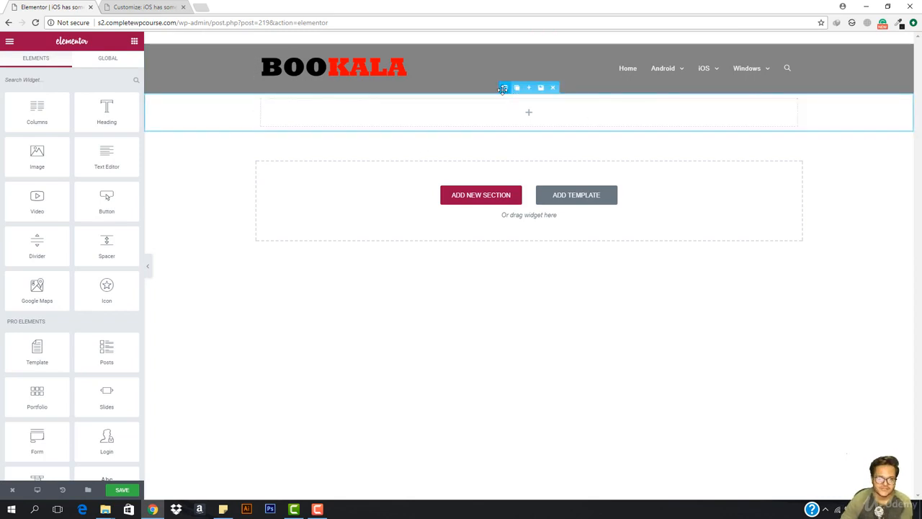
pyautogui.click(73, 64)
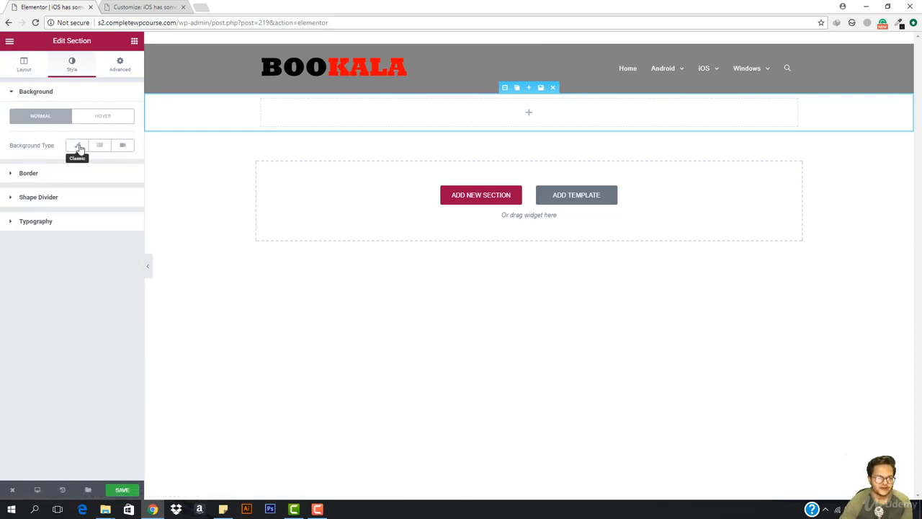
pyautogui.click(97, 146)
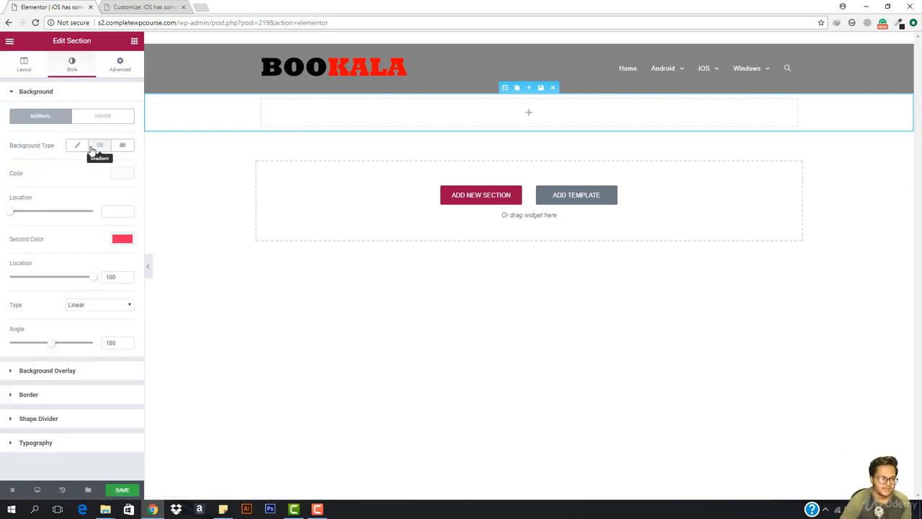
pyautogui.click(76, 147)
pyautogui.click(72, 244)
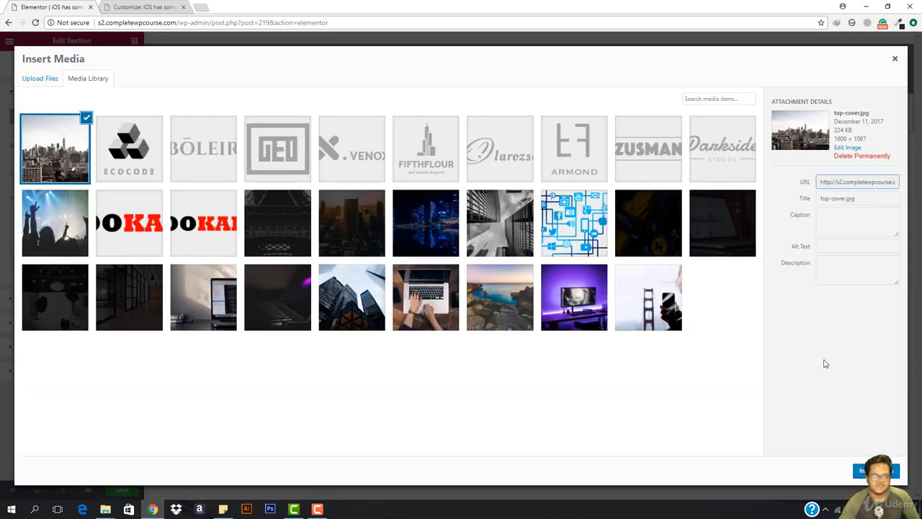
# - Use the city skyline image as the section background with Fixed attachment and Cover size
pyautogui.click(868, 470)
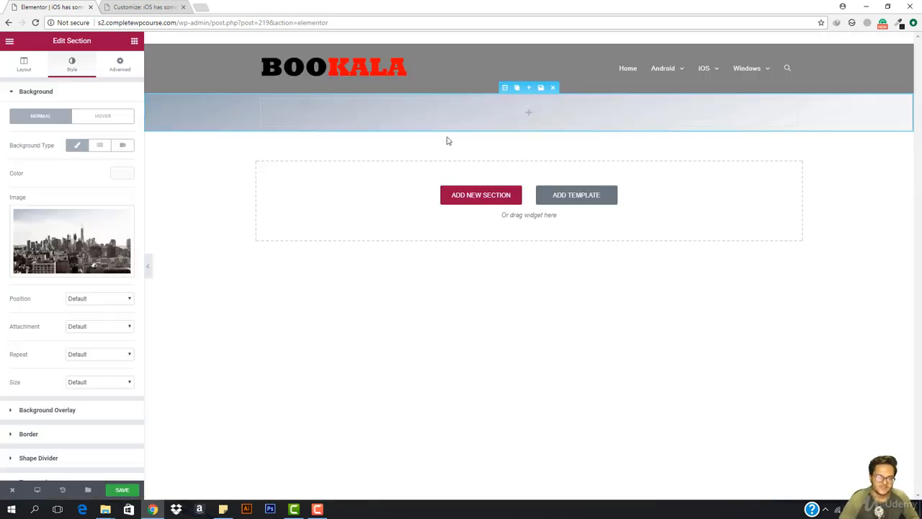
pyautogui.click(107, 302)
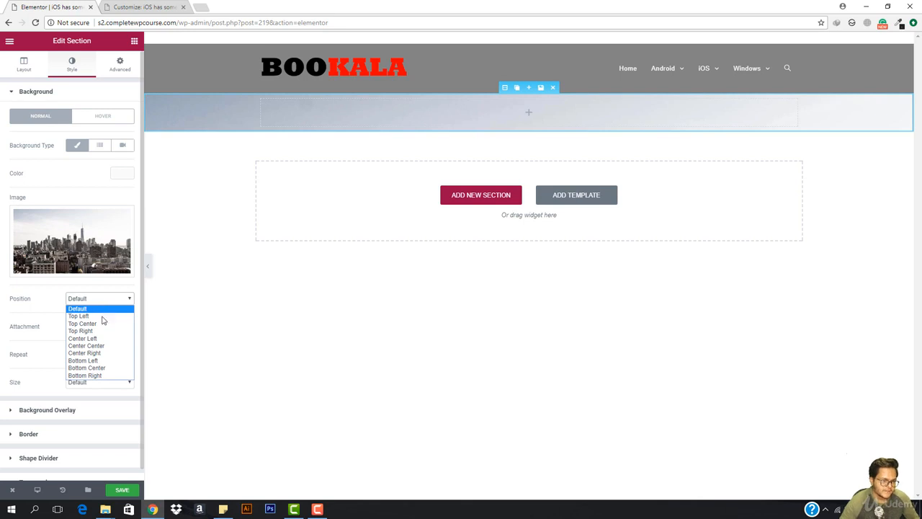
pyautogui.click(108, 302)
pyautogui.click(101, 327)
pyautogui.click(103, 351)
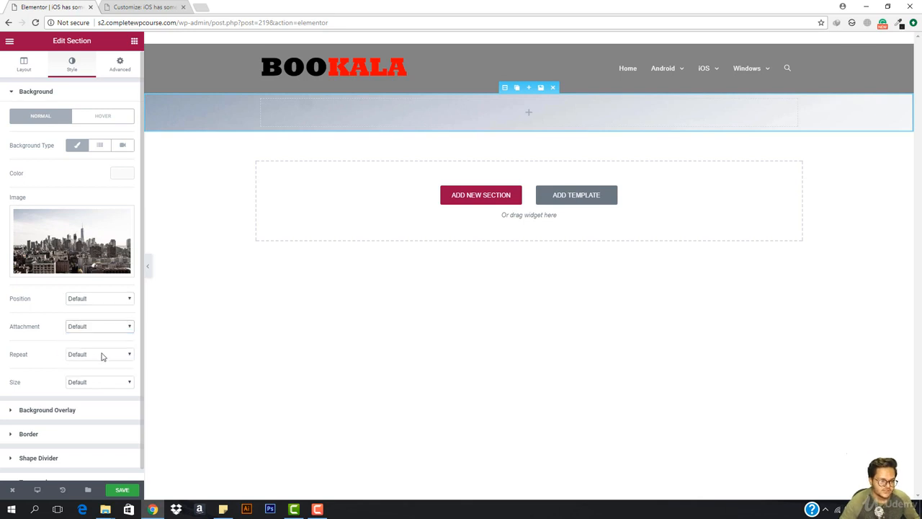
pyautogui.click(96, 384)
pyautogui.click(96, 407)
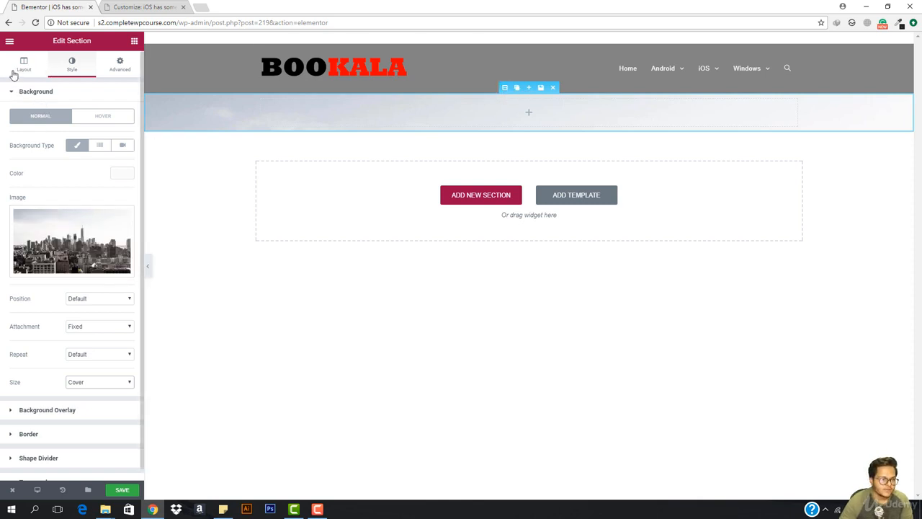
# - Set the section height to Min Height of 400 px
pyautogui.click(16, 71)
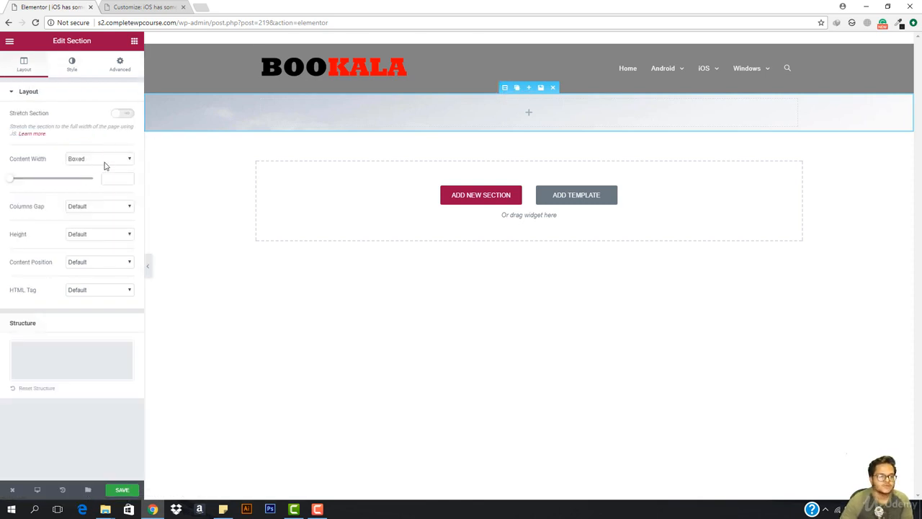
pyautogui.click(101, 233)
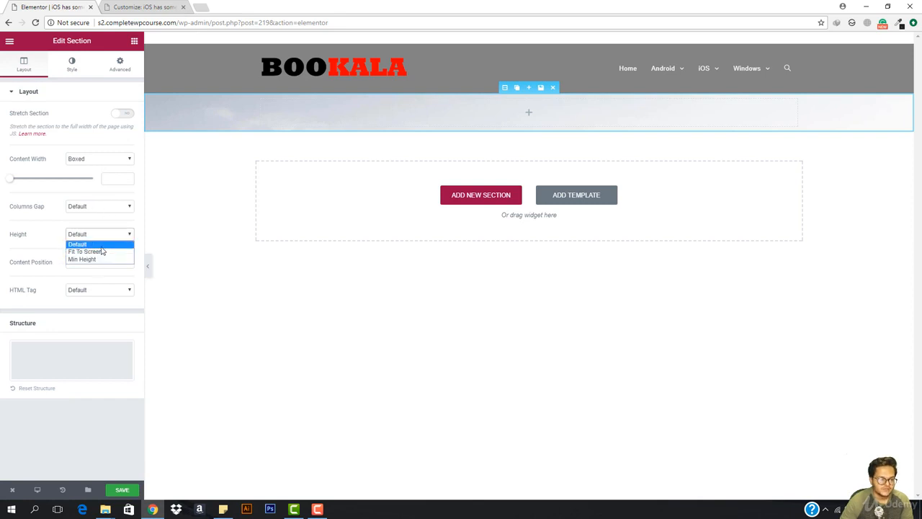
pyautogui.click(102, 259)
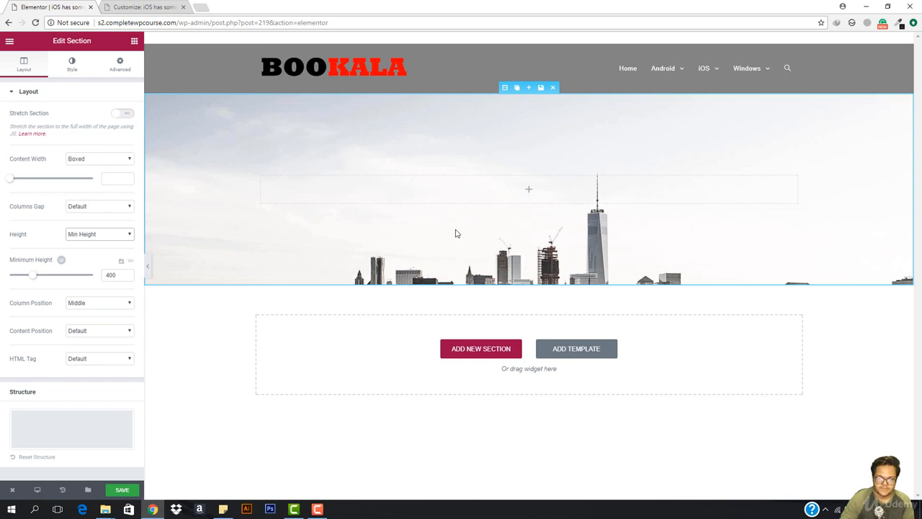
pyautogui.click(64, 72)
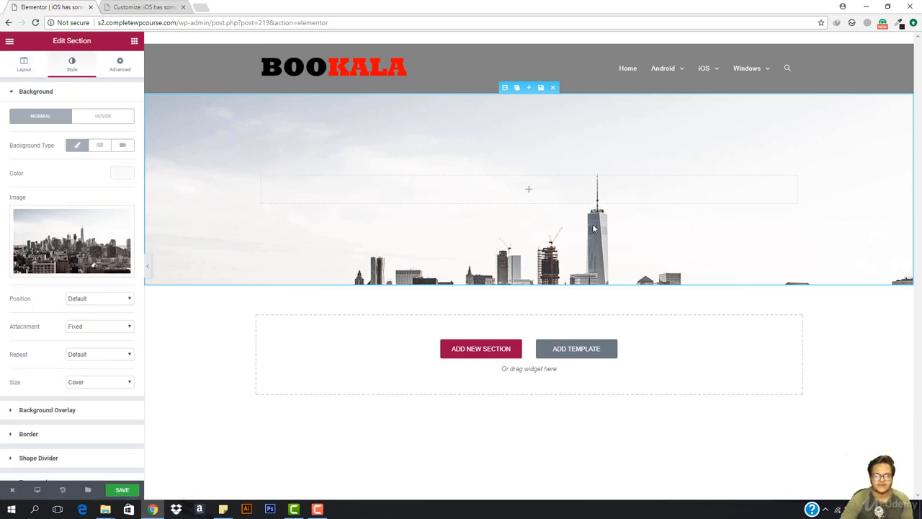
# - Add a gradient overlay from black to transparent white at 0.86 opacity
pyautogui.click(48, 411)
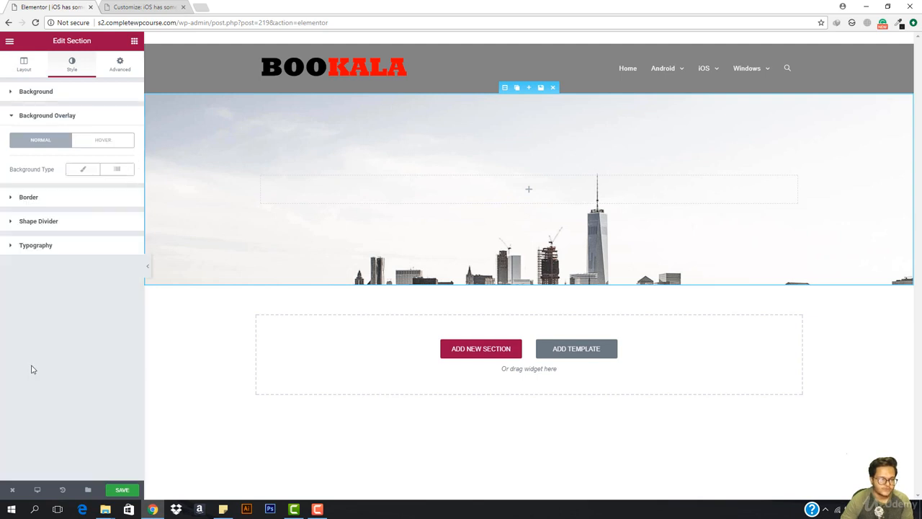
pyautogui.click(116, 169)
pyautogui.click(122, 197)
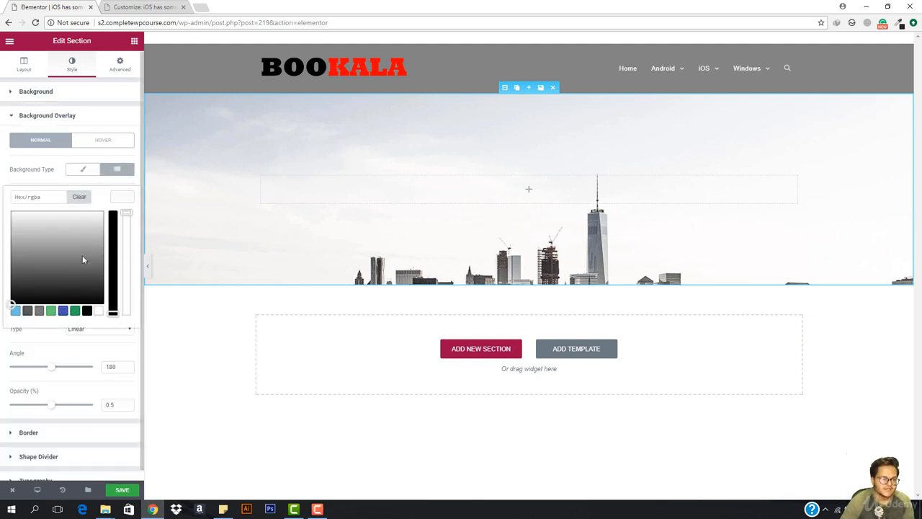
pyautogui.moveTo(82, 257); pyautogui.dragTo(2, 344)
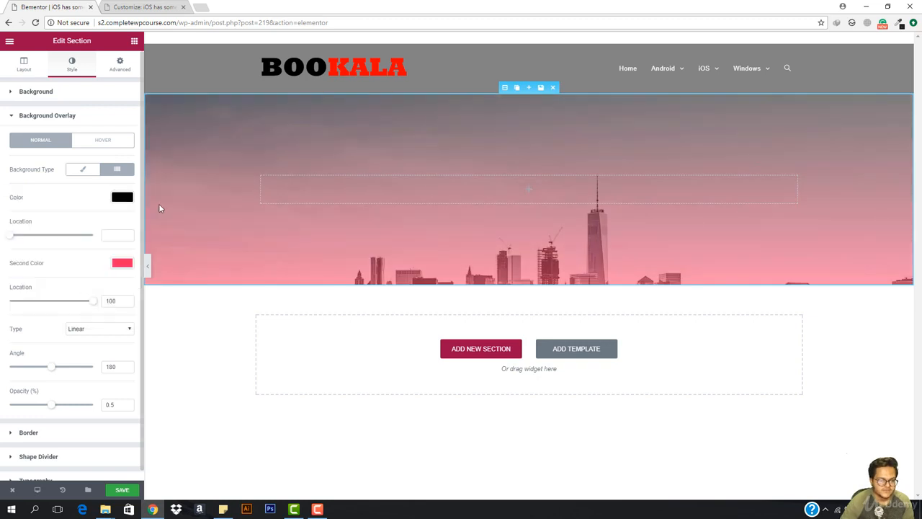
pyautogui.click(123, 262)
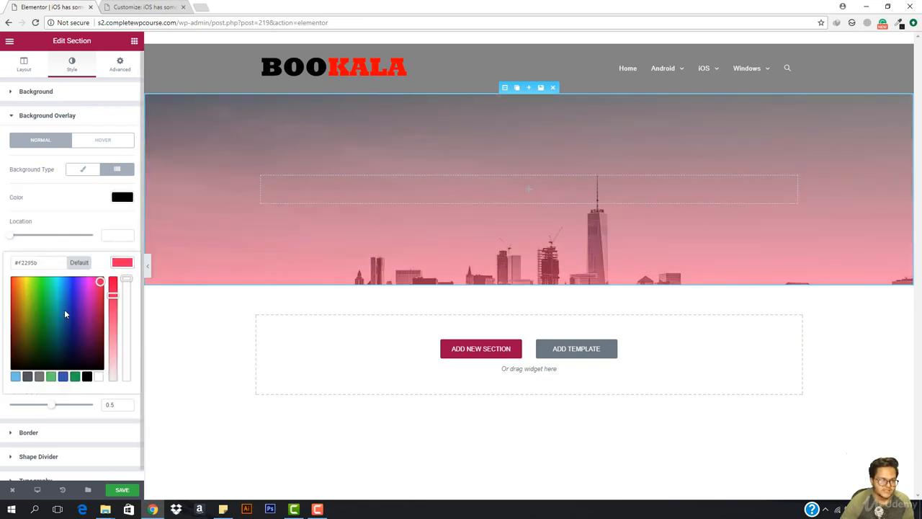
pyautogui.click(99, 377)
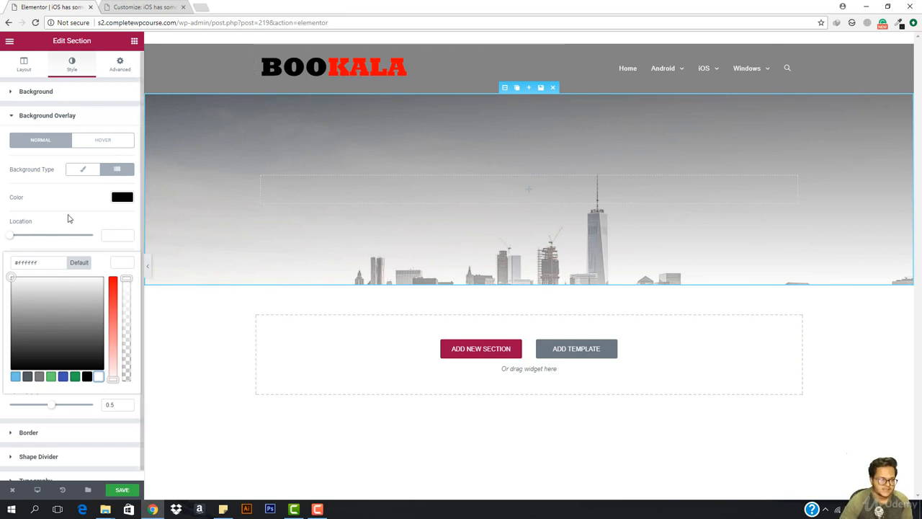
pyautogui.moveTo(50, 410); pyautogui.dragTo(83, 410)
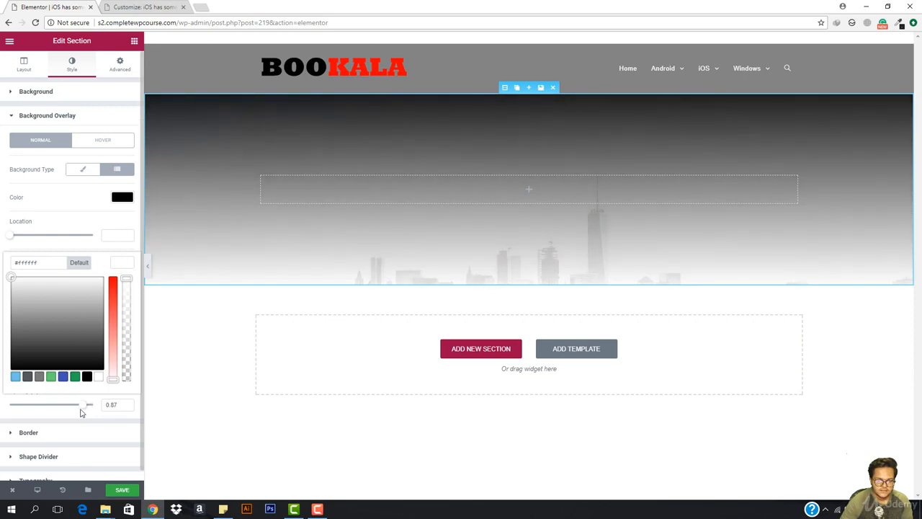
pyautogui.moveTo(125, 280); pyautogui.dragTo(126, 307)
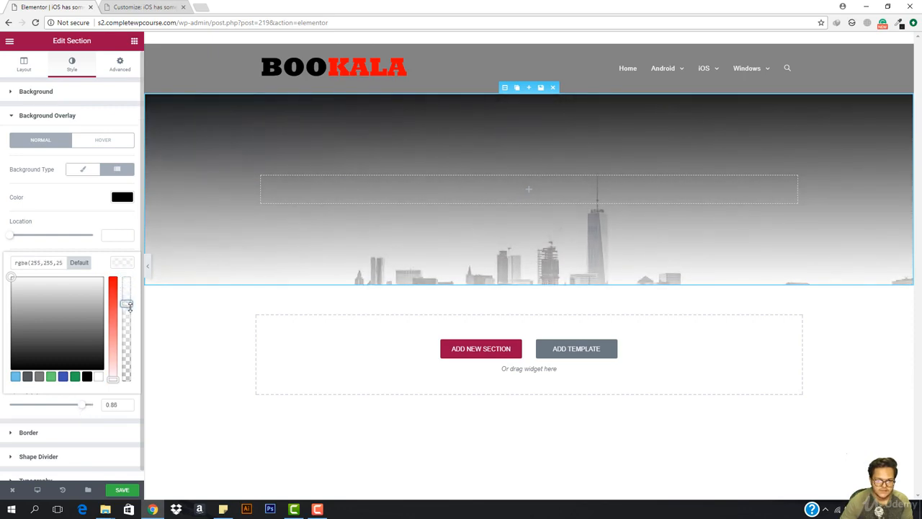
pyautogui.click(120, 264)
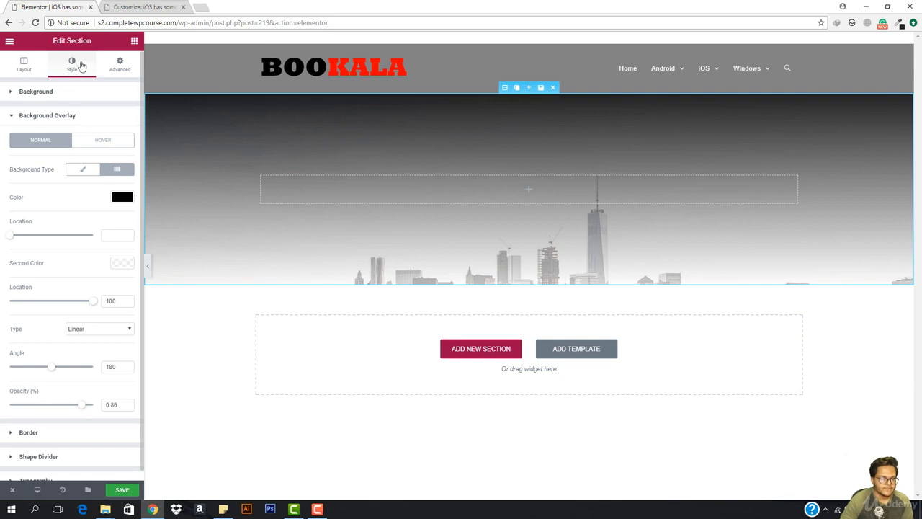
pyautogui.click(20, 67)
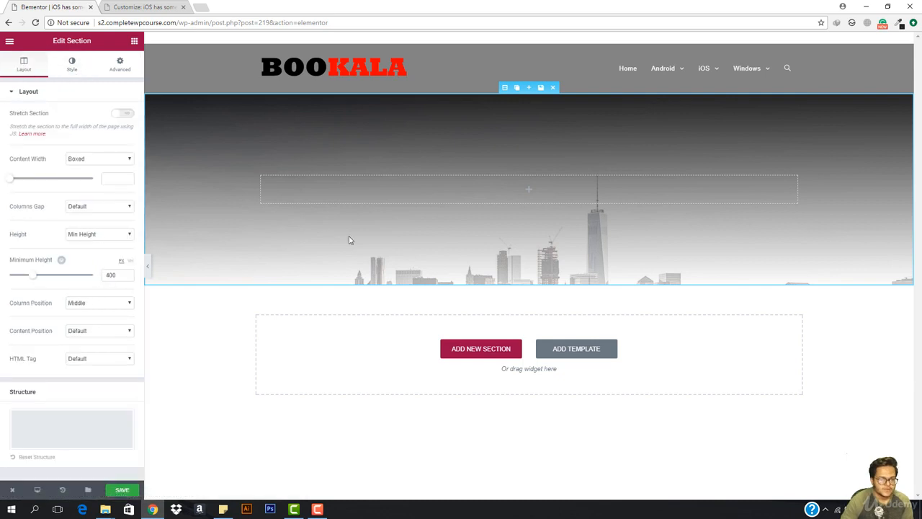
pyautogui.click(72, 75)
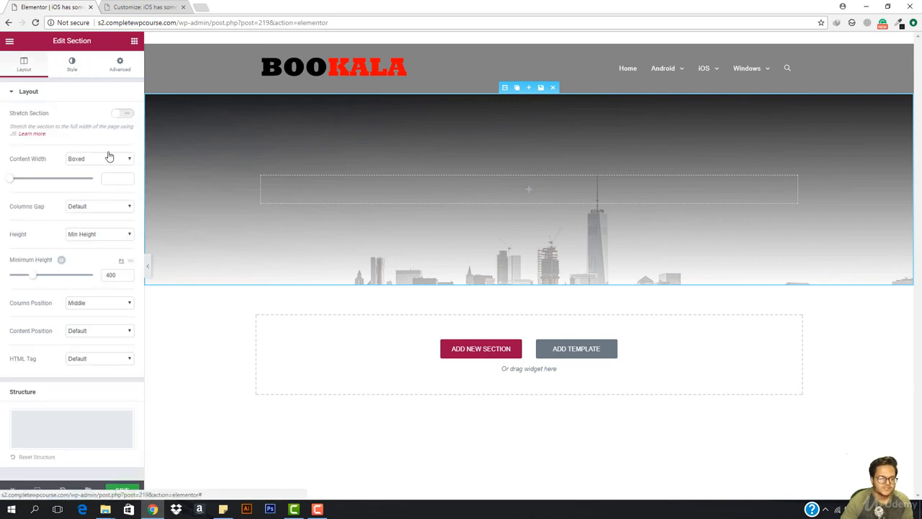
pyautogui.click(102, 328)
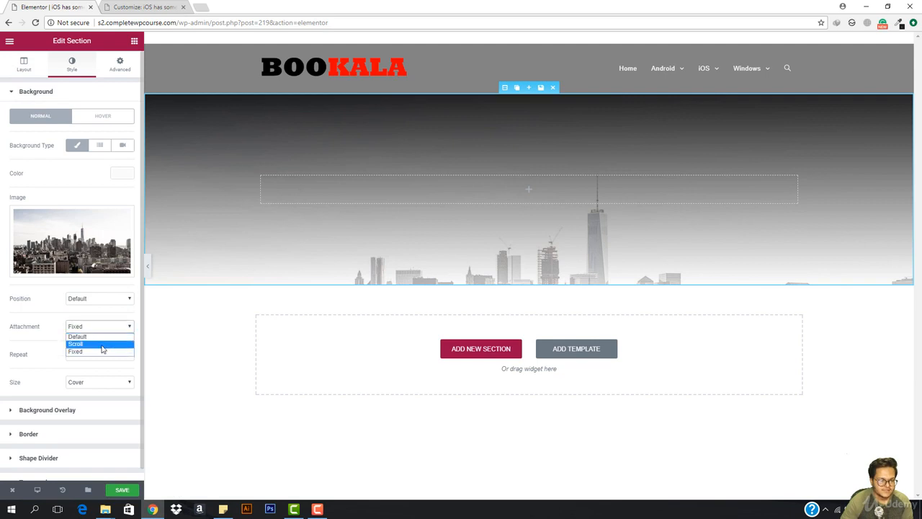
pyautogui.click(103, 351)
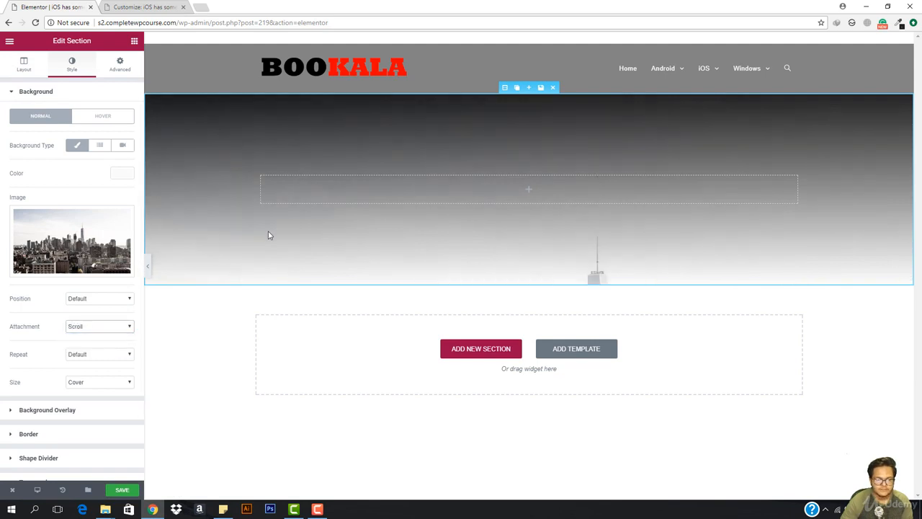
pyautogui.click(91, 300)
pyautogui.click(91, 301)
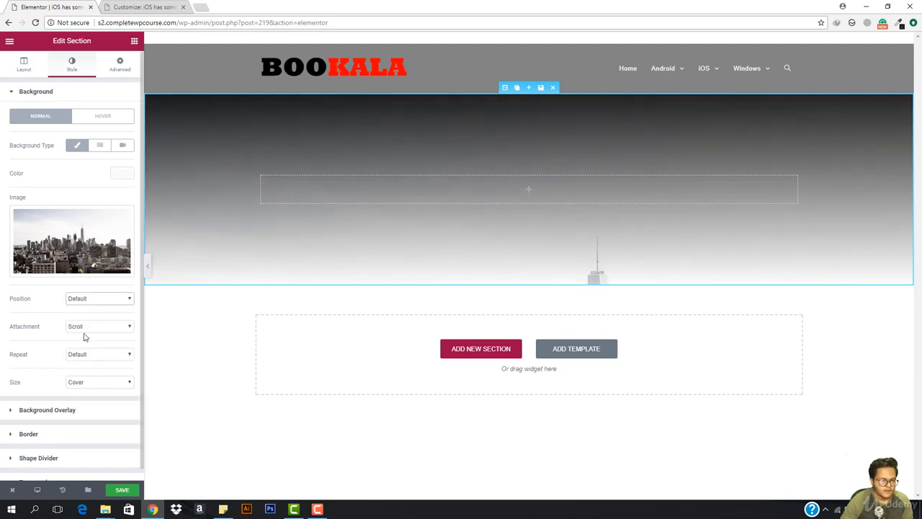
pyautogui.click(91, 328)
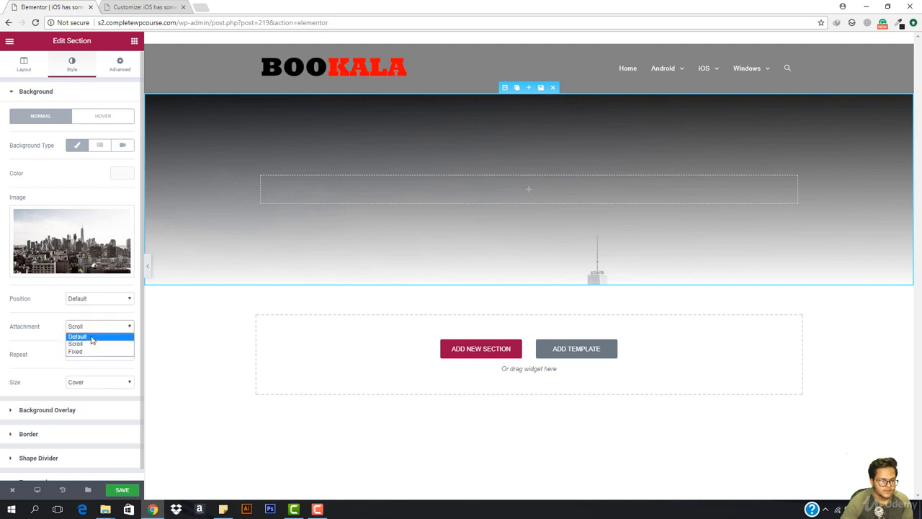
pyautogui.click(89, 351)
pyautogui.click(96, 383)
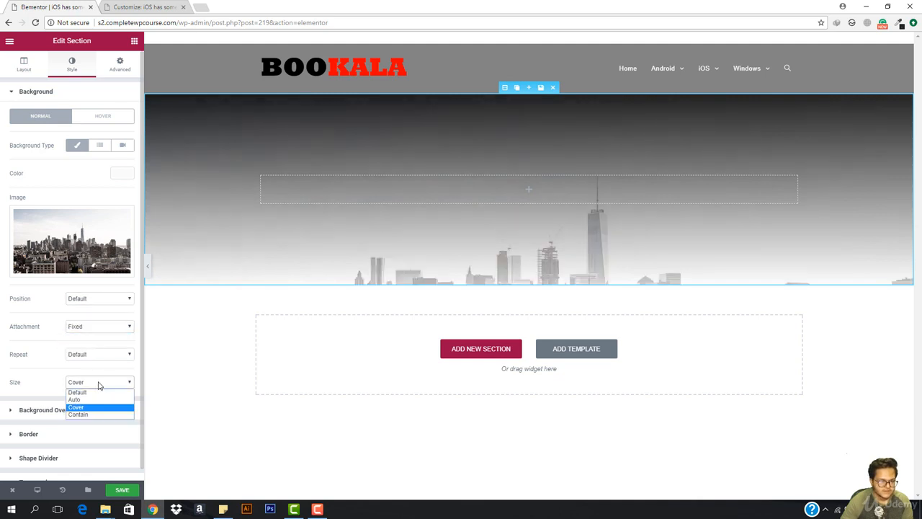
pyautogui.click(90, 397)
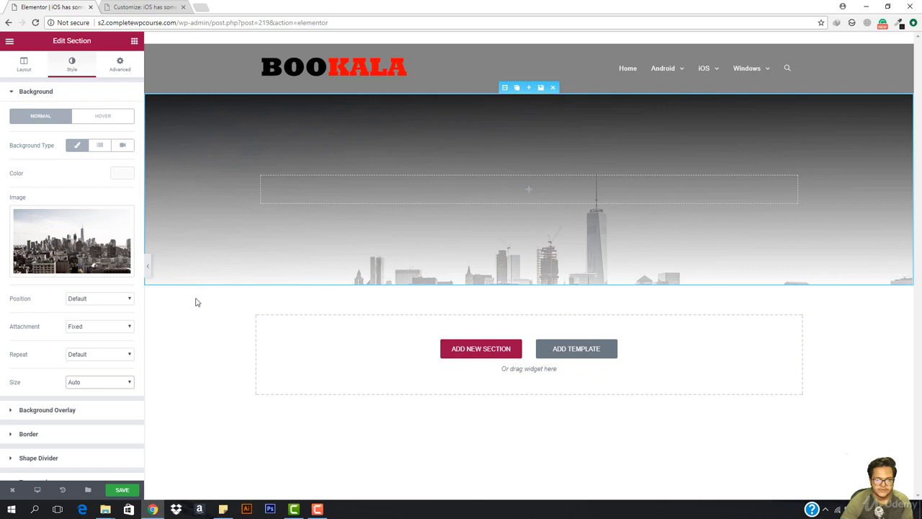
pyautogui.click(106, 383)
pyautogui.click(99, 416)
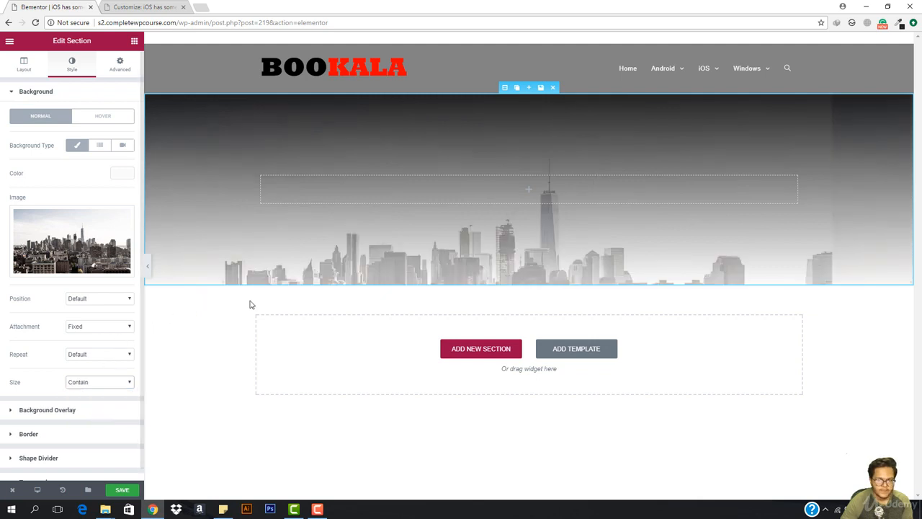
pyautogui.click(88, 384)
pyautogui.click(87, 407)
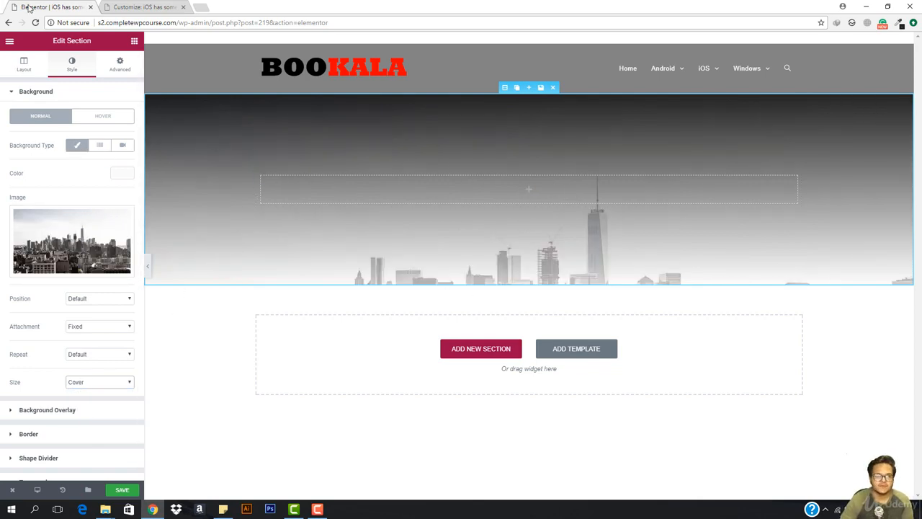
# - Add a centred heading to the hero reading 'iOS has some bugs that needs to be fixed'
pyautogui.click(134, 41)
pyautogui.moveTo(93, 123); pyautogui.dragTo(545, 198)
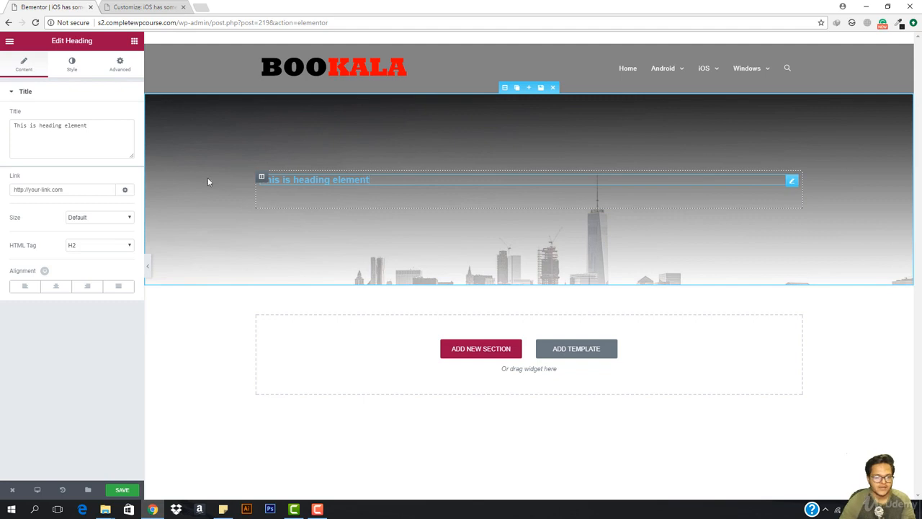
pyautogui.tripleClick(63, 146)
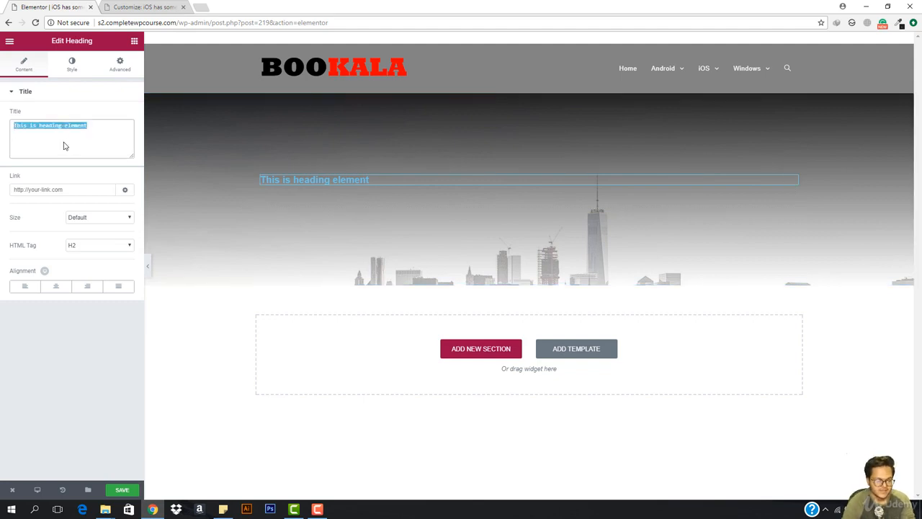
pyautogui.write('iOS needs to')
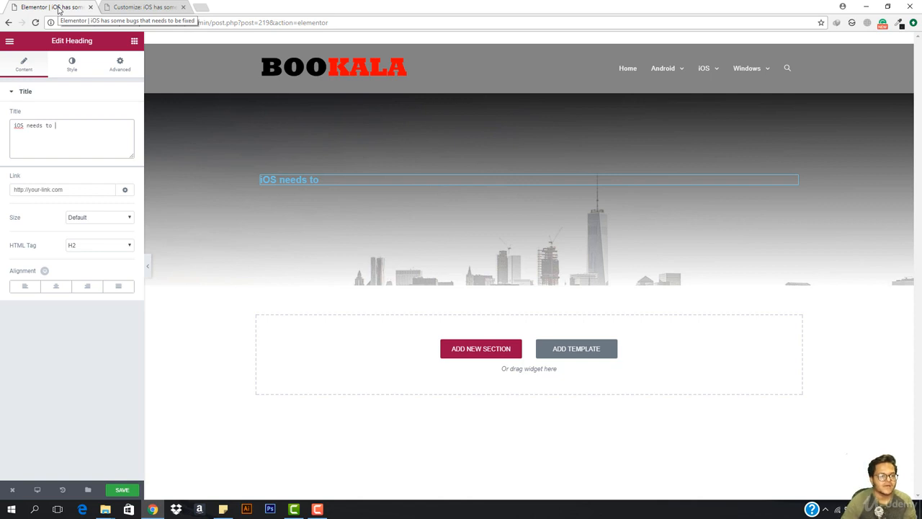
pyautogui.click(27, 126)
pyautogui.write('ah')
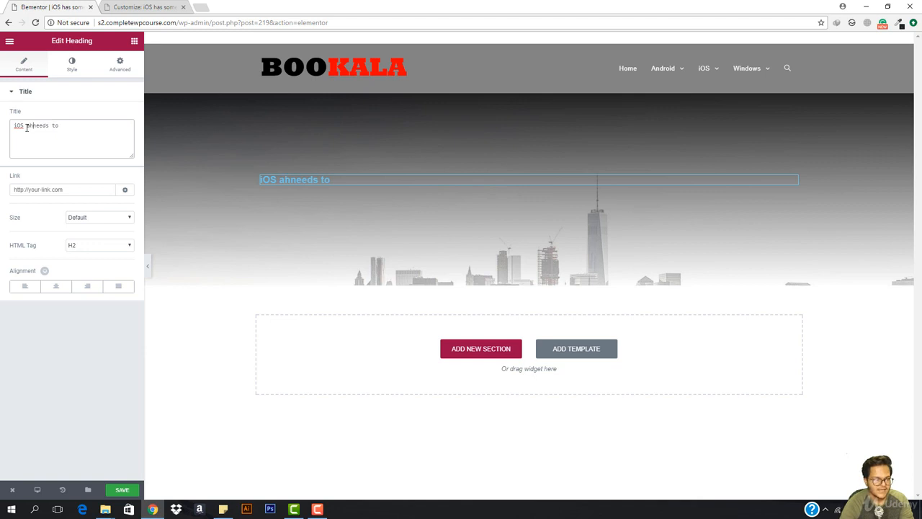
pyautogui.write('as ')
pyautogui.write('some ')
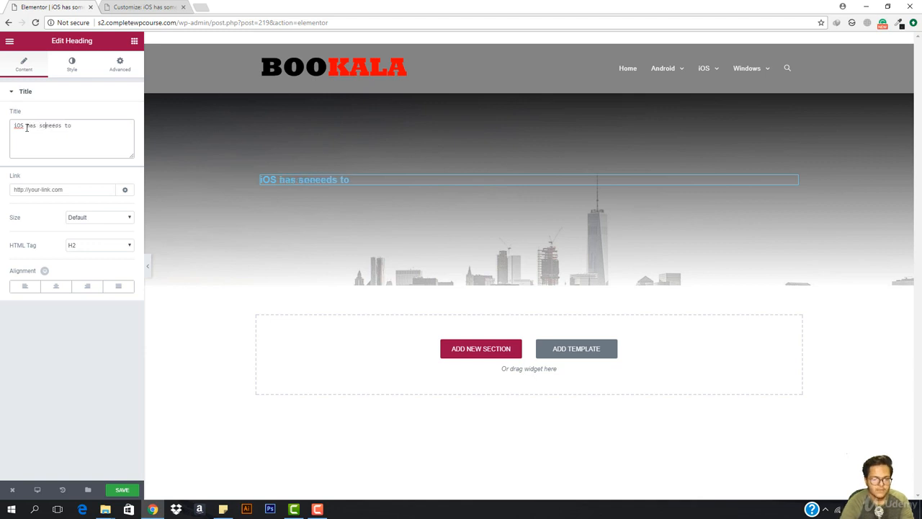
pyautogui.write('bugs')
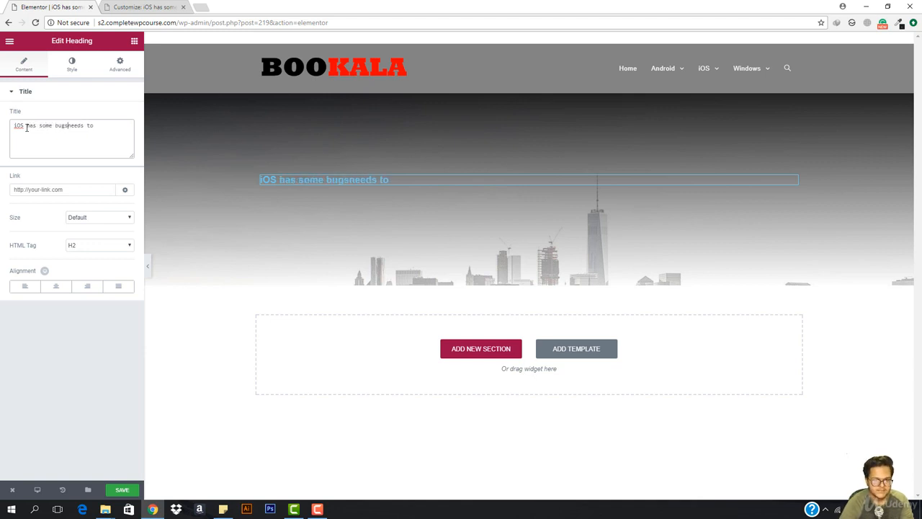
pyautogui.write(' that')
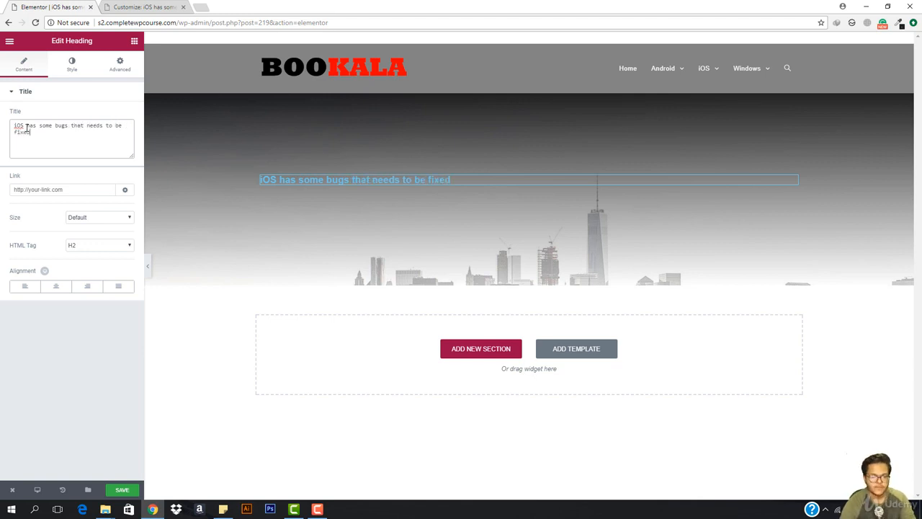
pyautogui.click(55, 287)
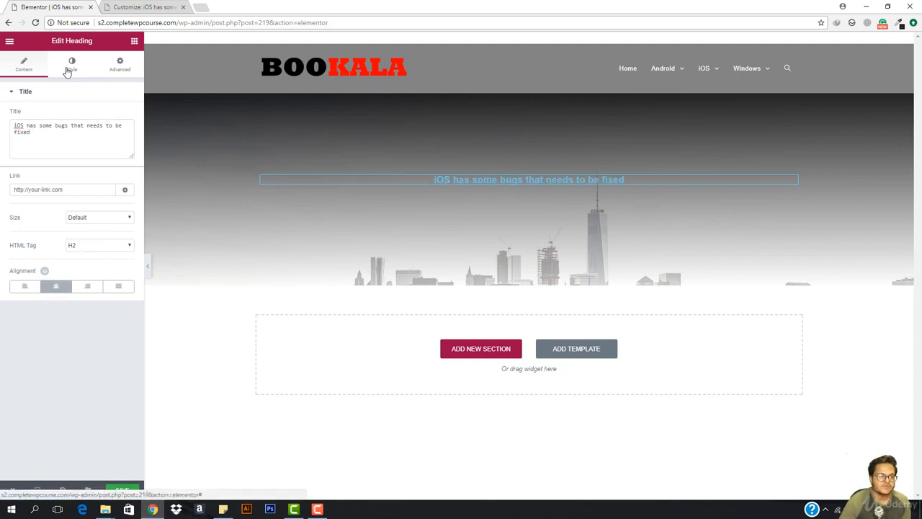
# - Make the hero heading text colour black (#000000)
pyautogui.click(68, 68)
pyautogui.click(119, 122)
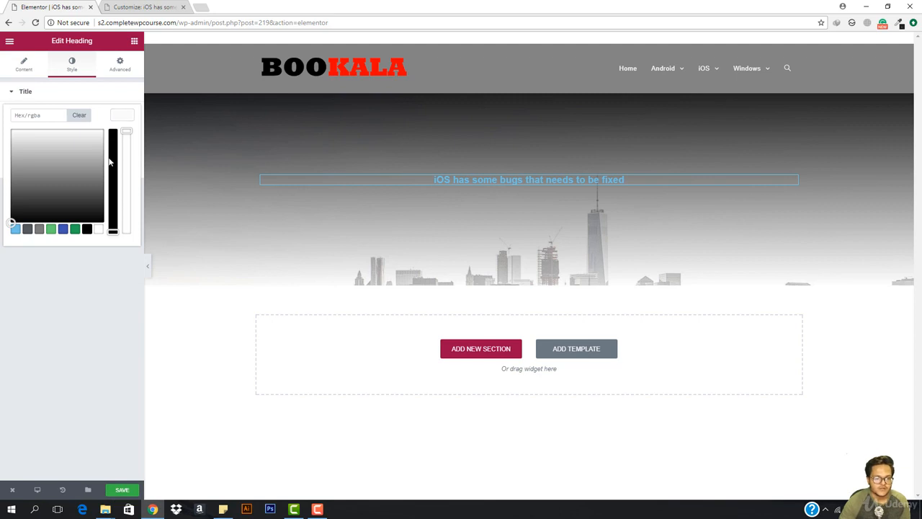
pyautogui.moveTo(110, 163); pyautogui.dragTo(113, 133)
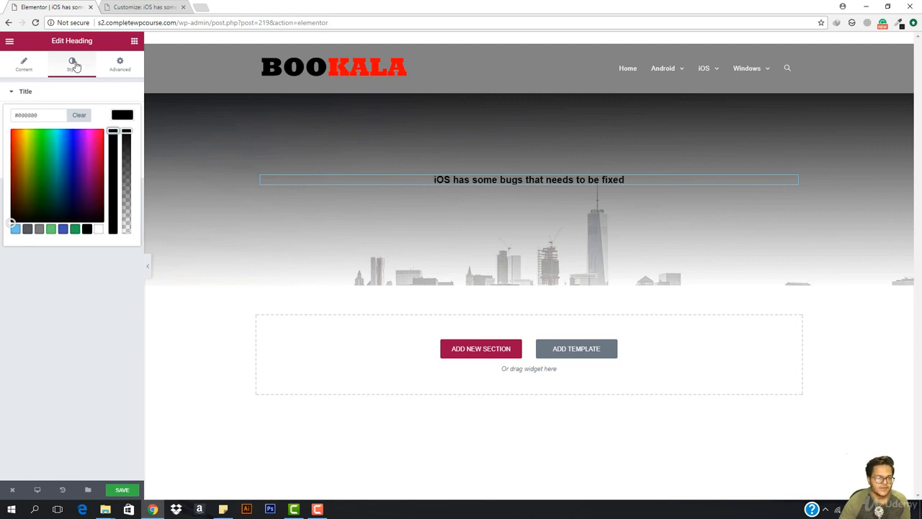
pyautogui.click(124, 118)
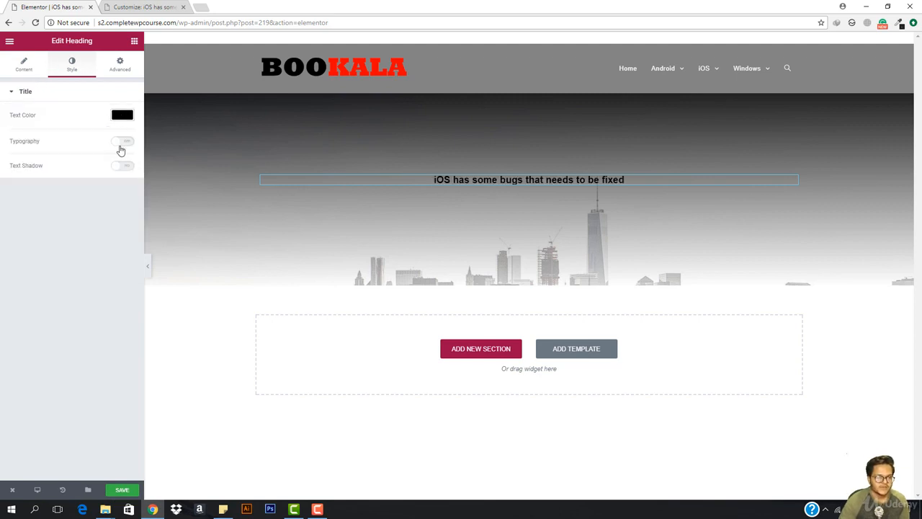
# - Set the heading typography to Open Sans, size 49, weight 300
pyautogui.click(118, 143)
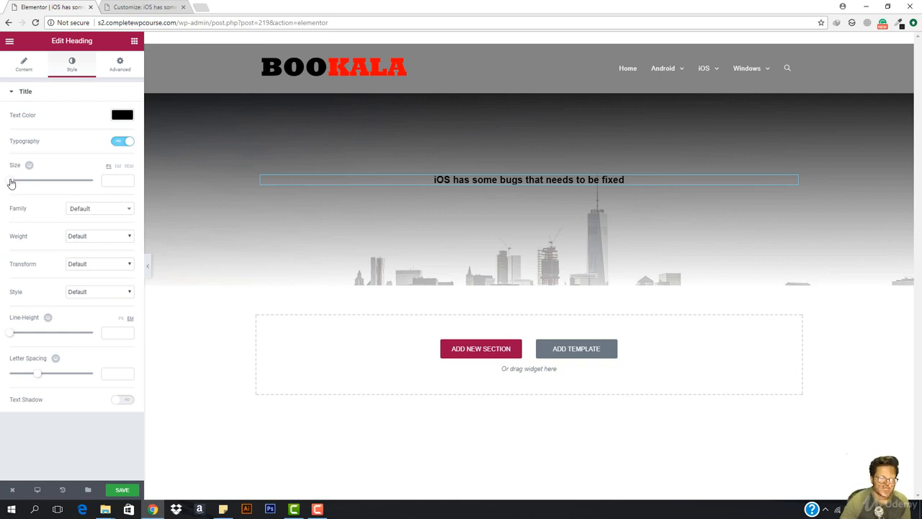
pyautogui.moveTo(11, 184); pyautogui.dragTo(29, 190)
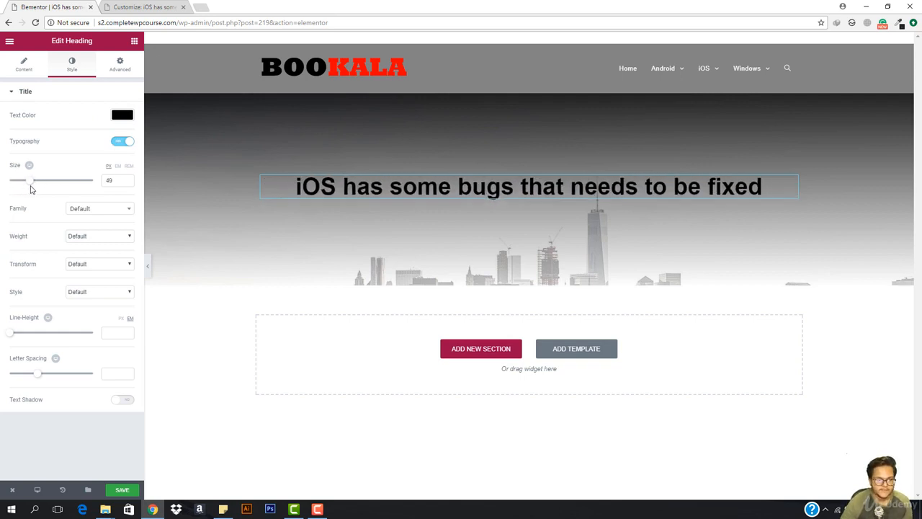
pyautogui.click(91, 209)
pyautogui.write('open sans')
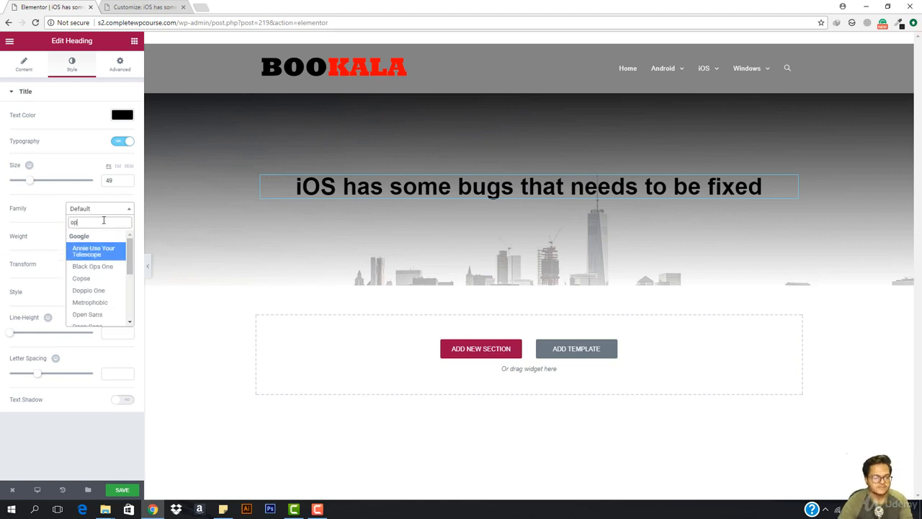
pyautogui.press('Return')
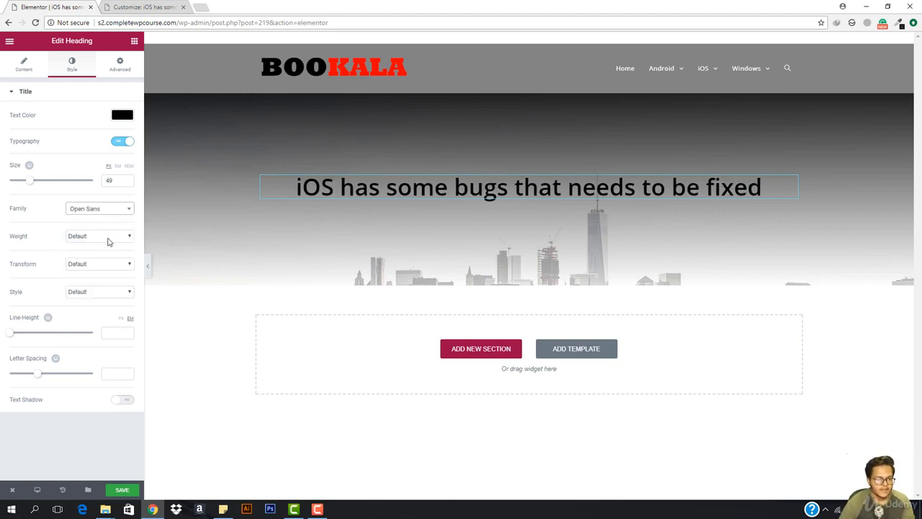
pyautogui.click(108, 239)
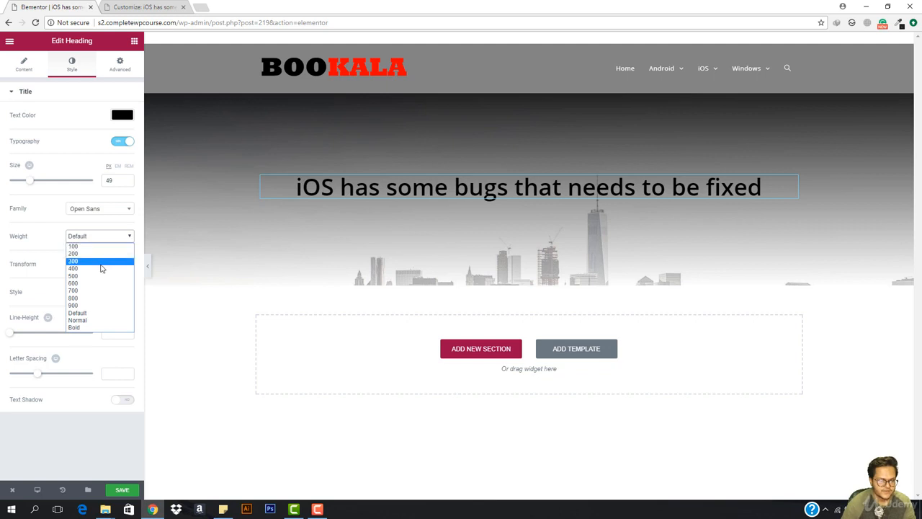
pyautogui.click(105, 261)
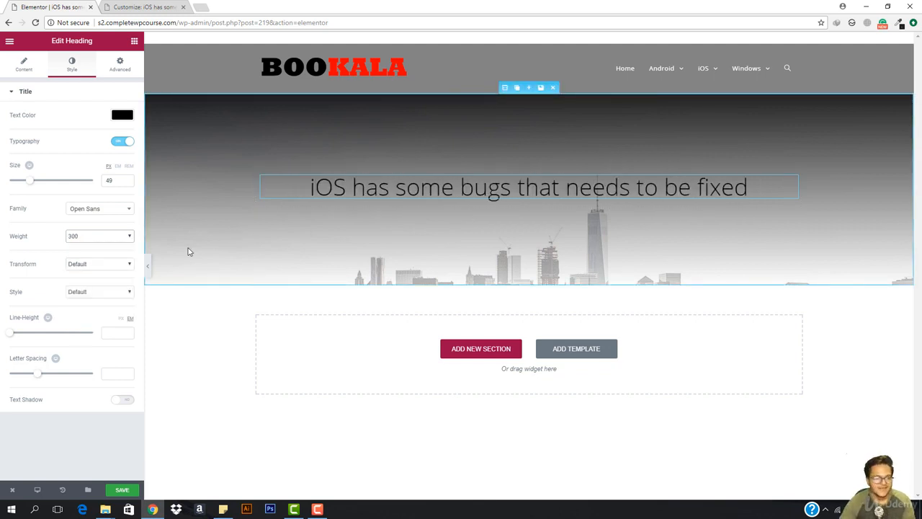
pyautogui.click(16, 69)
# - Place a Divider widget just below the hero heading
pyautogui.click(134, 41)
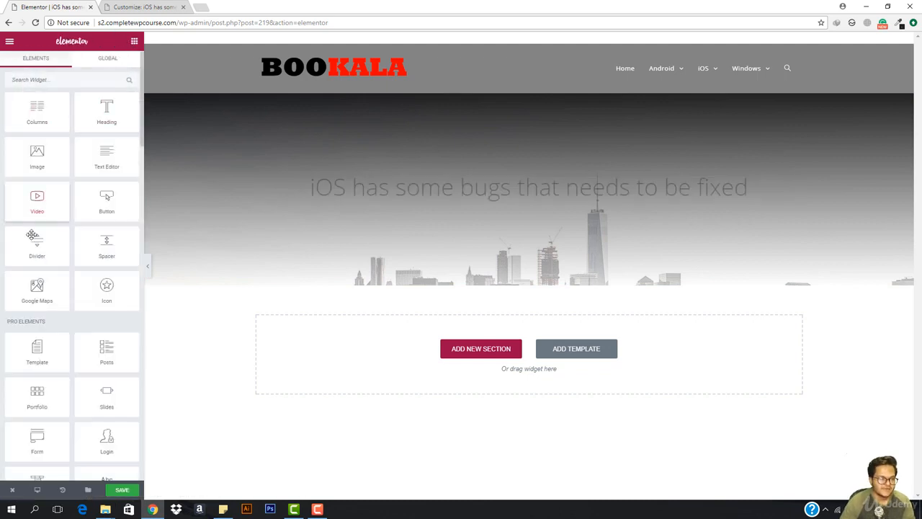
pyautogui.scroll(-2, 64, 317)
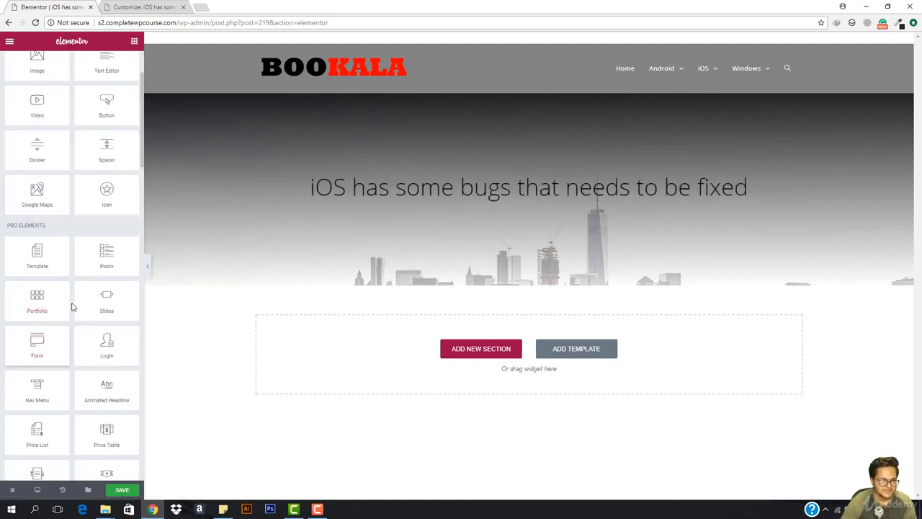
pyautogui.scroll(2, 65, 252)
pyautogui.moveTo(48, 258); pyautogui.dragTo(525, 205)
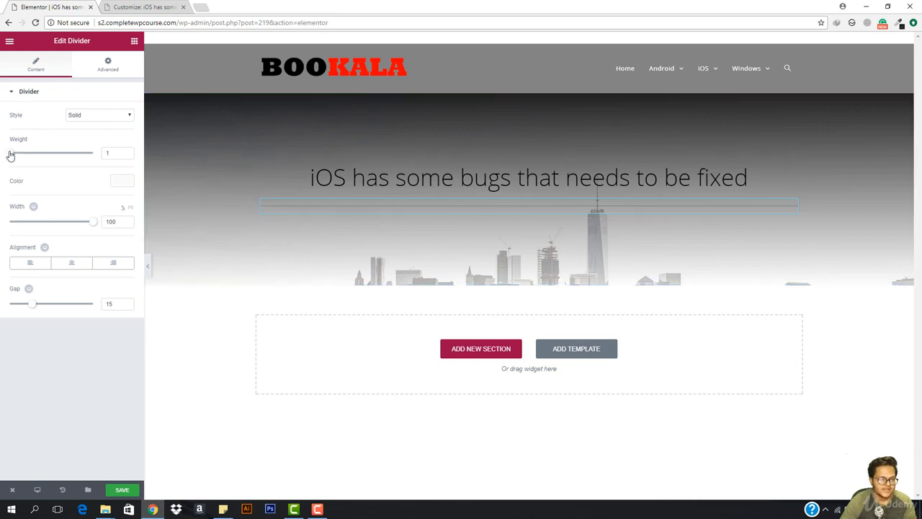
# - Give the divider weight 2, black colour, centre alignment and width 32
pyautogui.moveTo(13, 156); pyautogui.dragTo(18, 155)
pyautogui.click(98, 116)
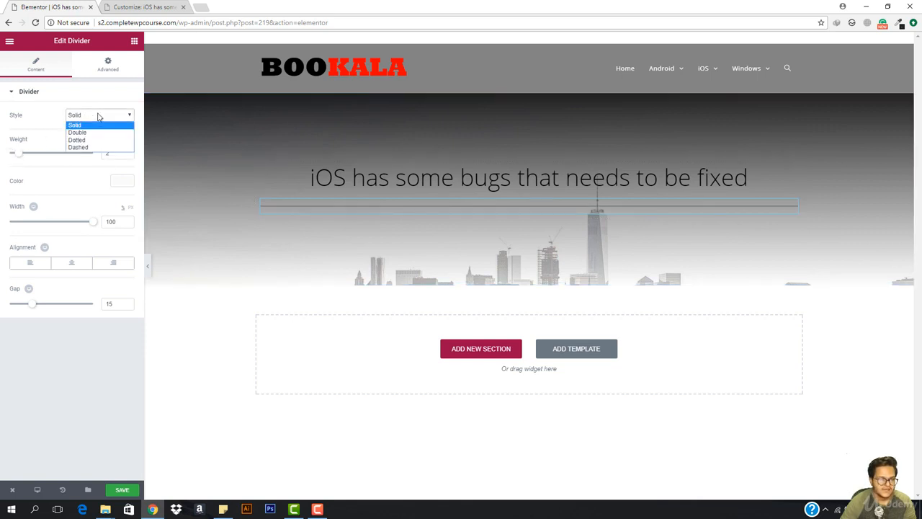
pyautogui.click(119, 181)
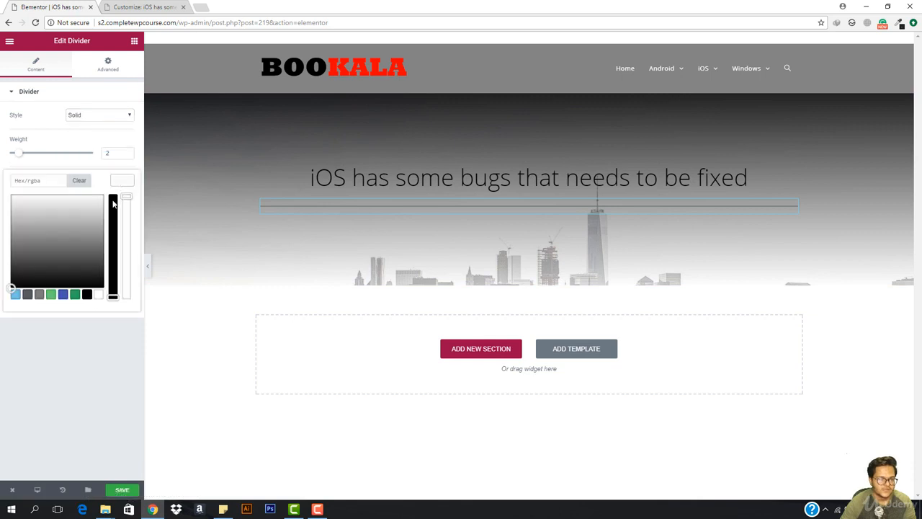
pyautogui.click(112, 200)
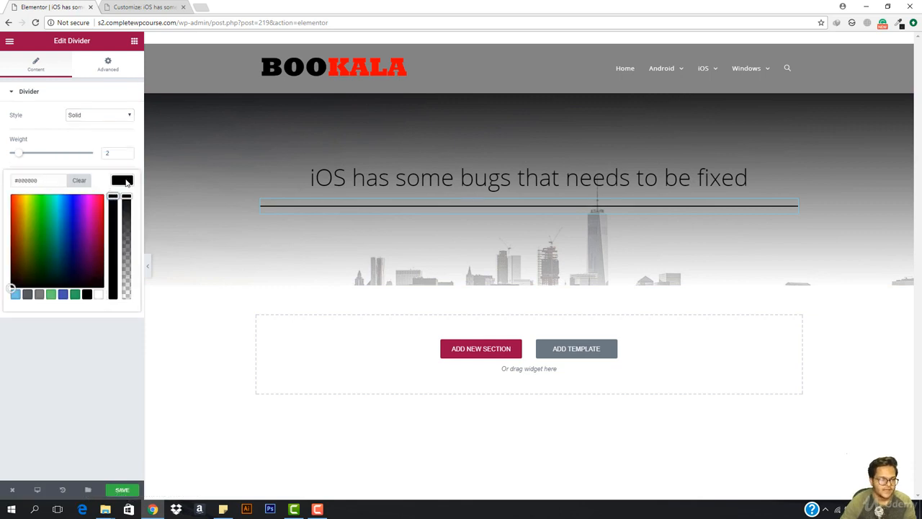
pyautogui.click(127, 181)
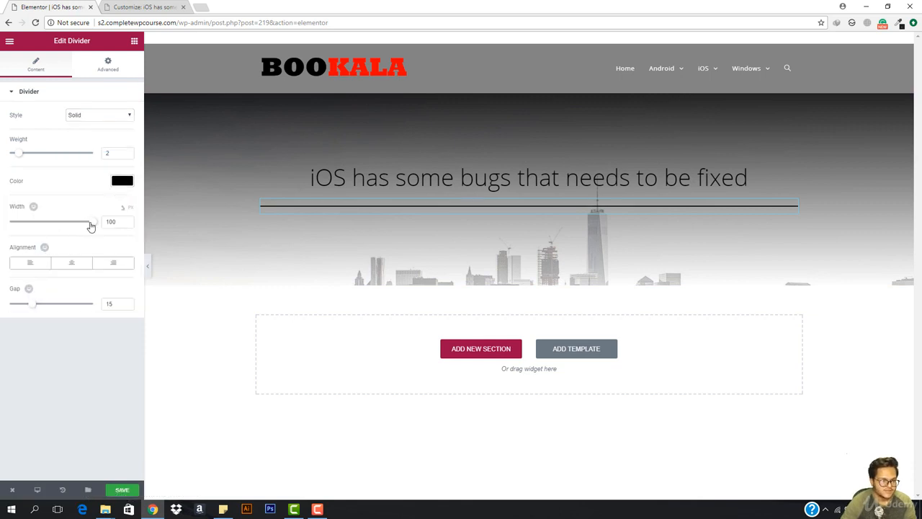
pyautogui.click(72, 262)
pyautogui.moveTo(93, 221); pyautogui.dragTo(40, 228)
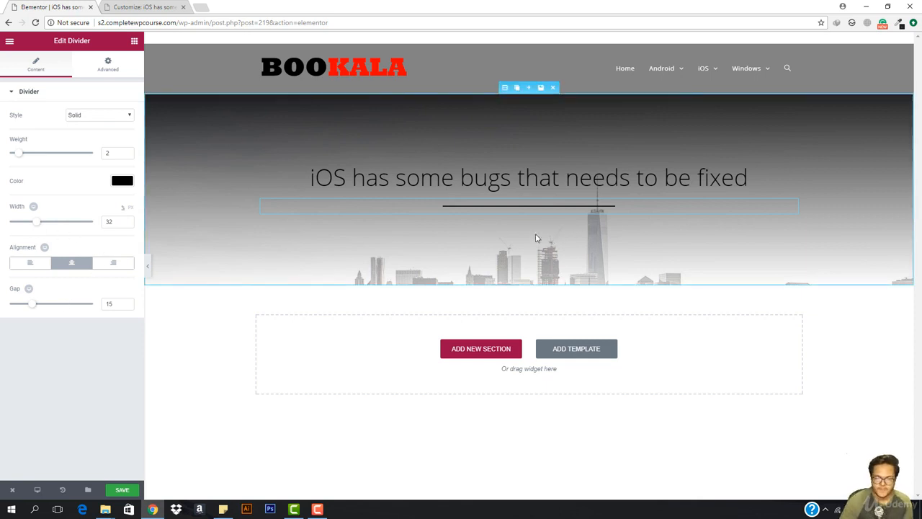
# - Set the hero section's height to Fit To Screen
pyautogui.click(505, 87)
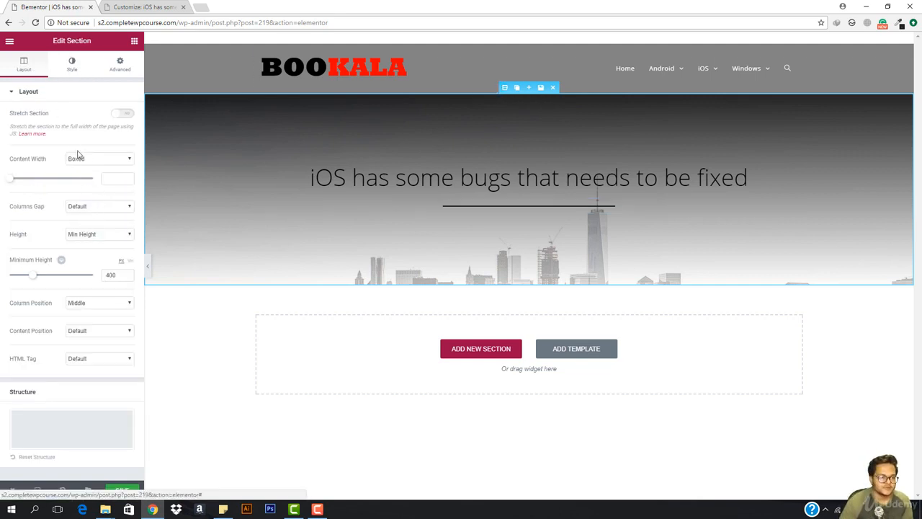
pyautogui.click(101, 233)
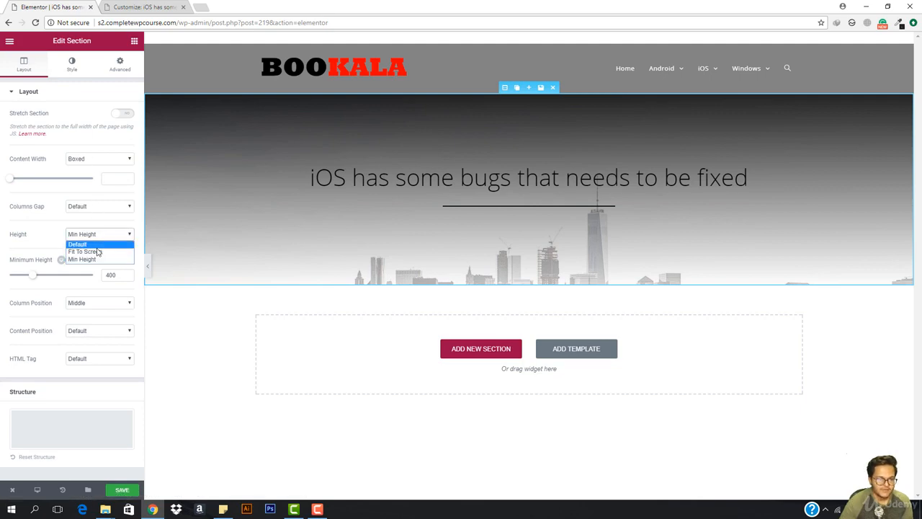
pyautogui.click(100, 250)
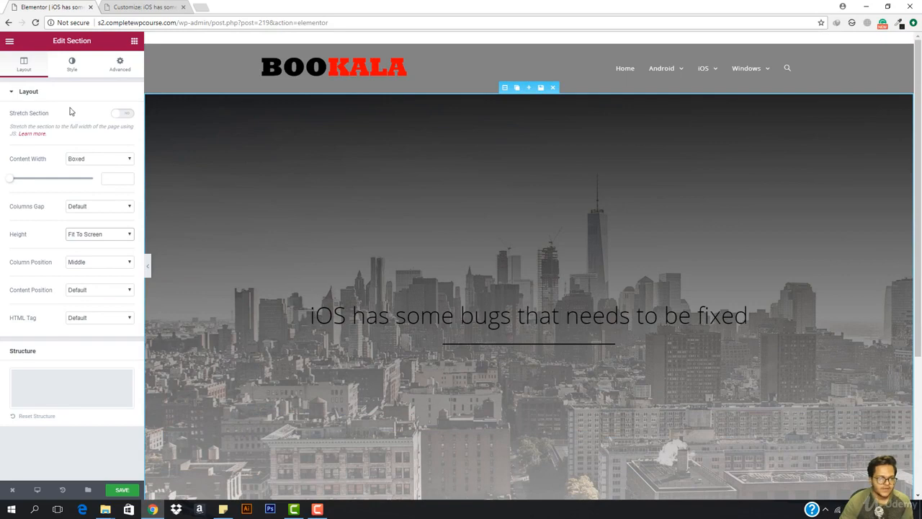
pyautogui.click(71, 65)
pyautogui.scroll(-1, 84, 339)
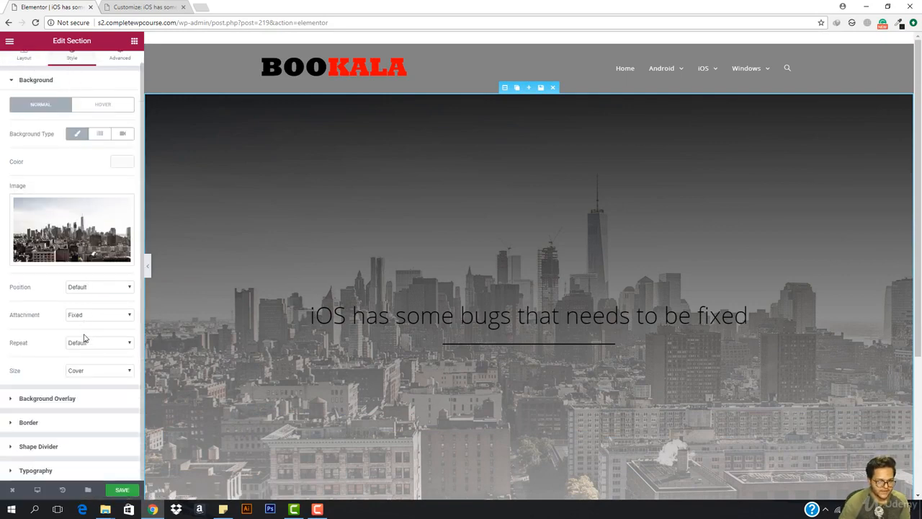
# - Set the hero background overlay gradient locations to 0 and 71
pyautogui.click(71, 401)
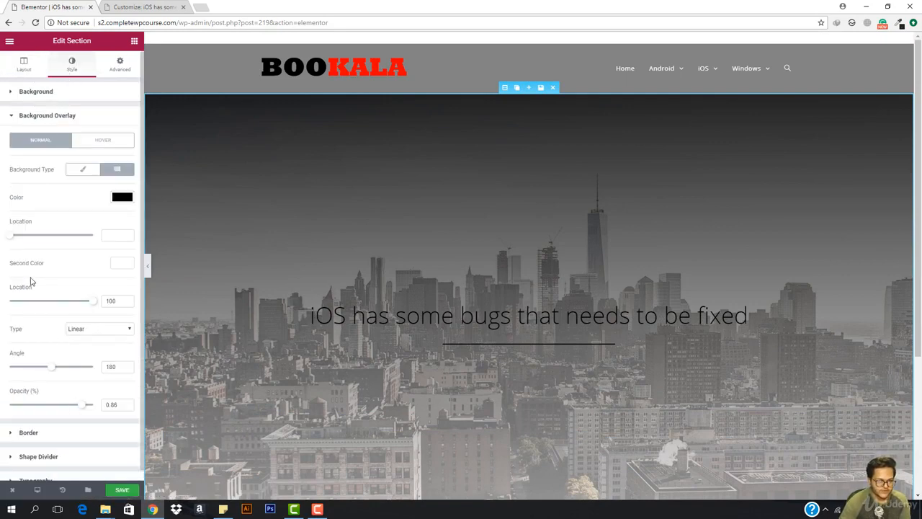
pyautogui.moveTo(10, 240)
pyautogui.mouseDown()
pyautogui.moveTo(23, 241)
pyautogui.moveTo(2, 239)
pyautogui.mouseUp()
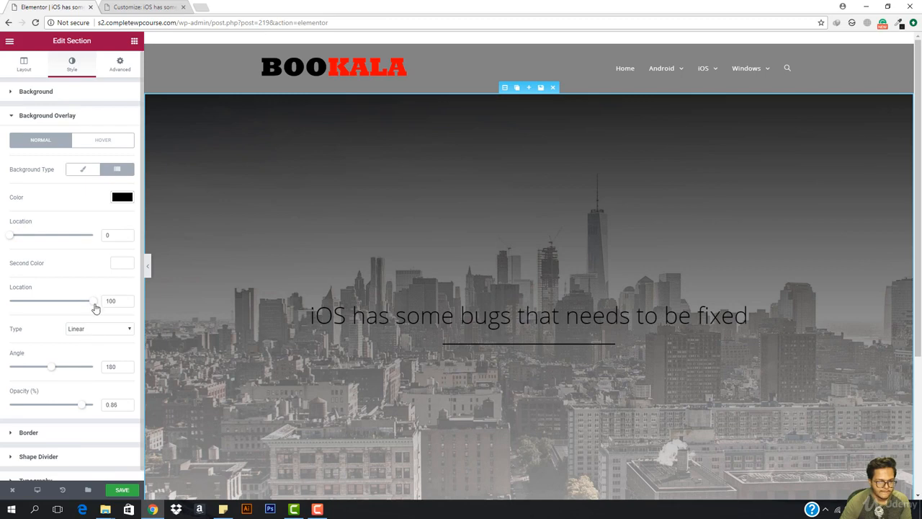
pyautogui.moveTo(92, 301); pyautogui.dragTo(59, 303)
pyautogui.scroll(-1, 364, 279)
pyautogui.scroll(-1, 367, 281)
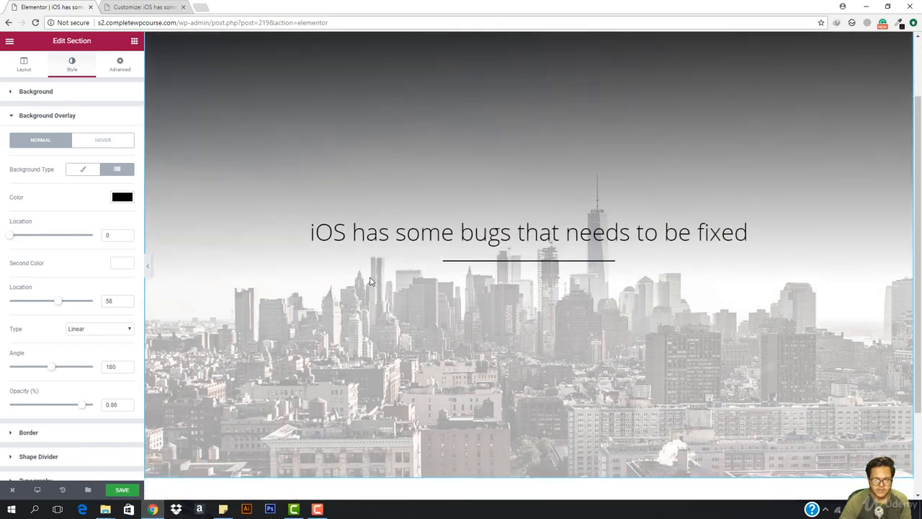
pyautogui.scroll(2, 369, 281)
pyautogui.moveTo(60, 306); pyautogui.dragTo(68, 307)
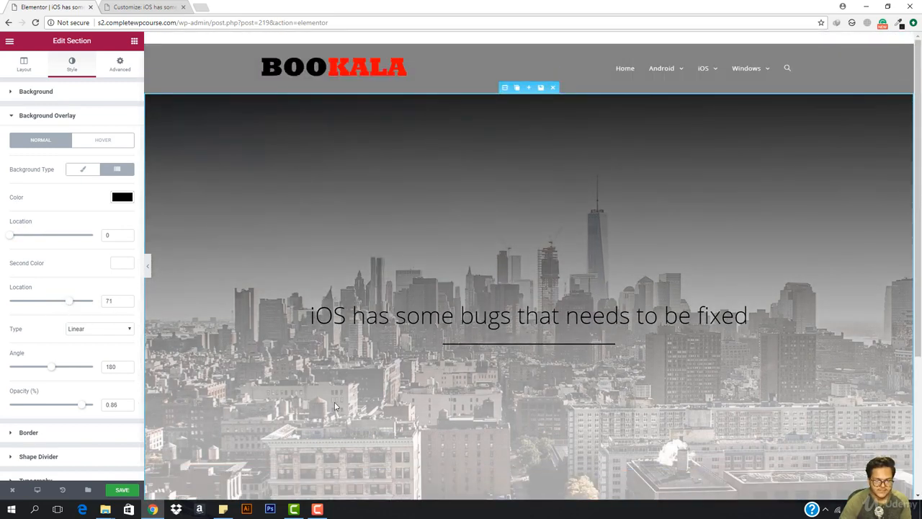
pyautogui.scroll(-3, 495, 416)
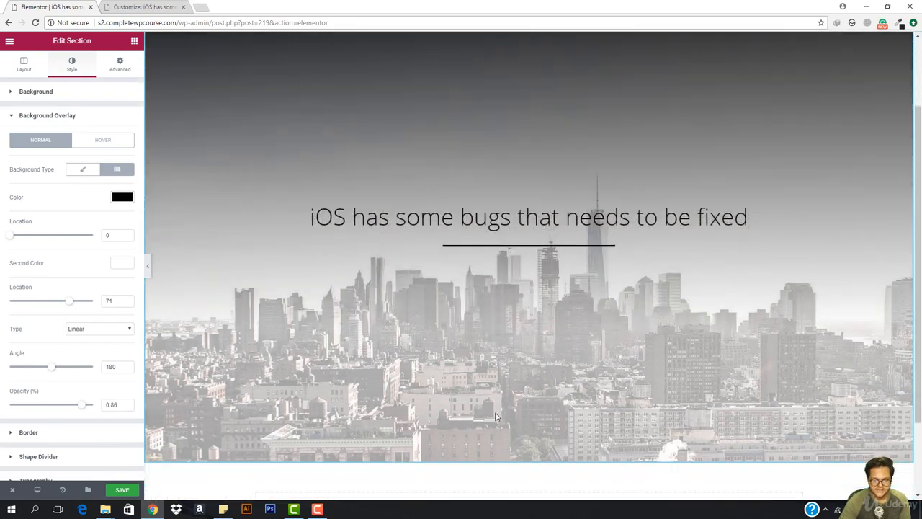
pyautogui.scroll(3, 495, 416)
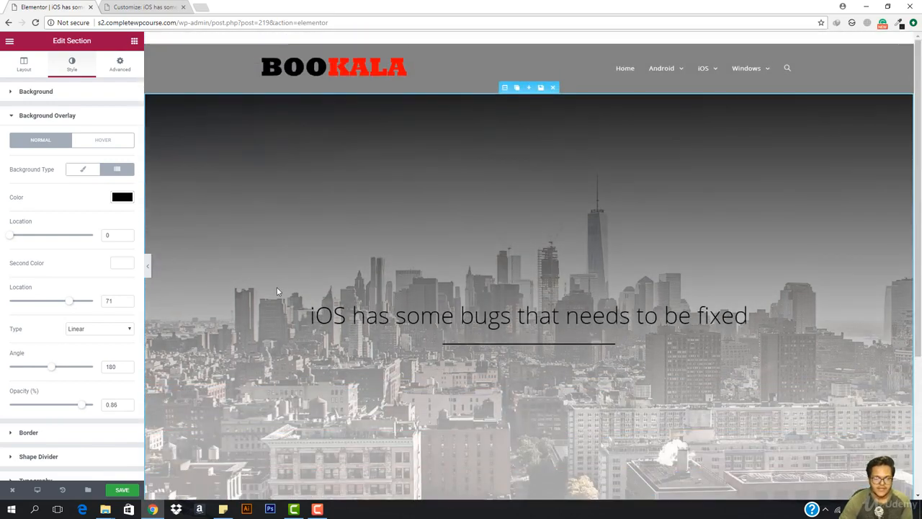
pyautogui.click(26, 69)
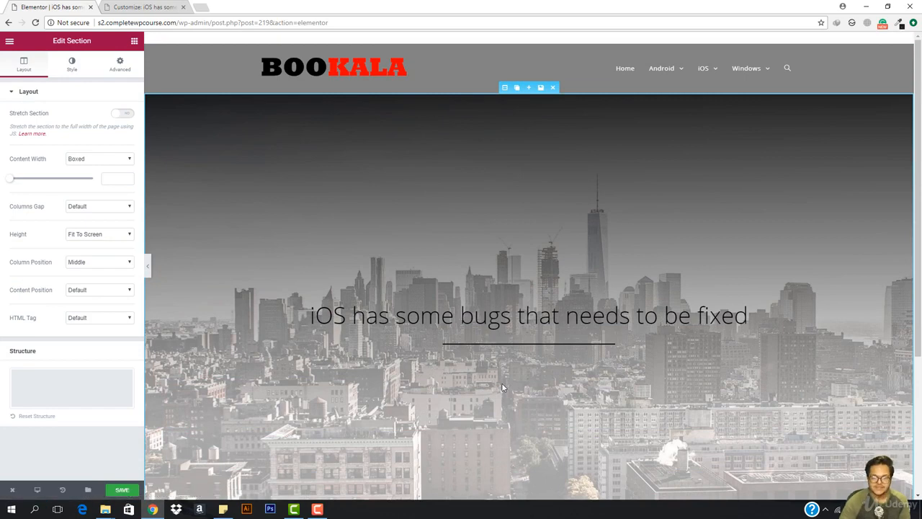
# - Drag a Button widget into the hero below the heading
pyautogui.click(133, 41)
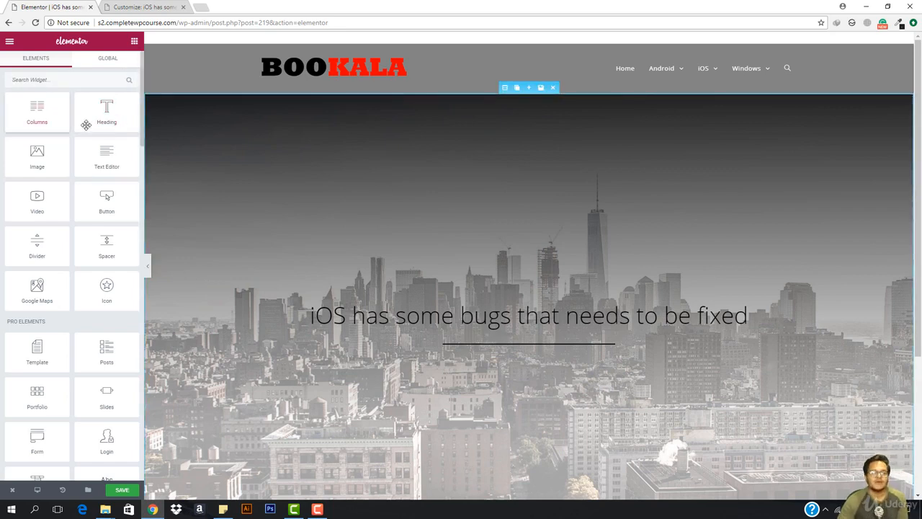
pyautogui.scroll(-2, 61, 353)
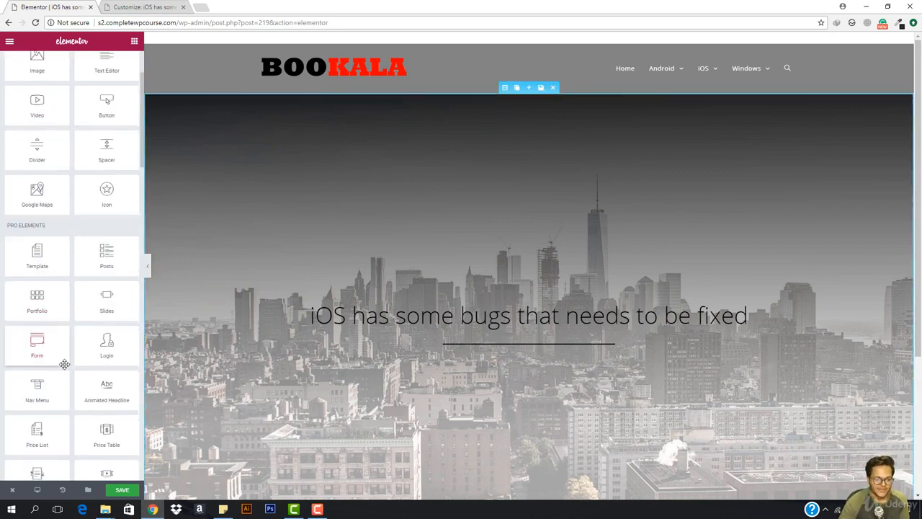
pyautogui.scroll(2, 91, 350)
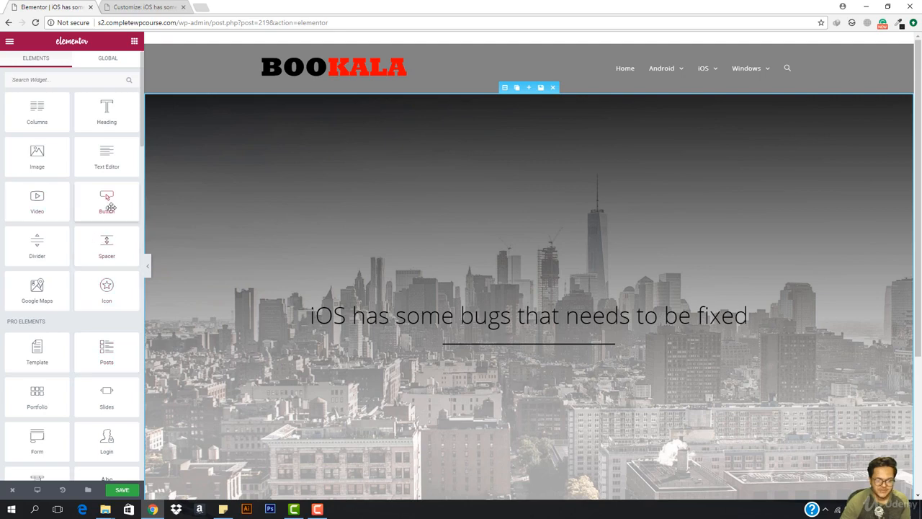
pyautogui.moveTo(111, 208); pyautogui.dragTo(545, 352)
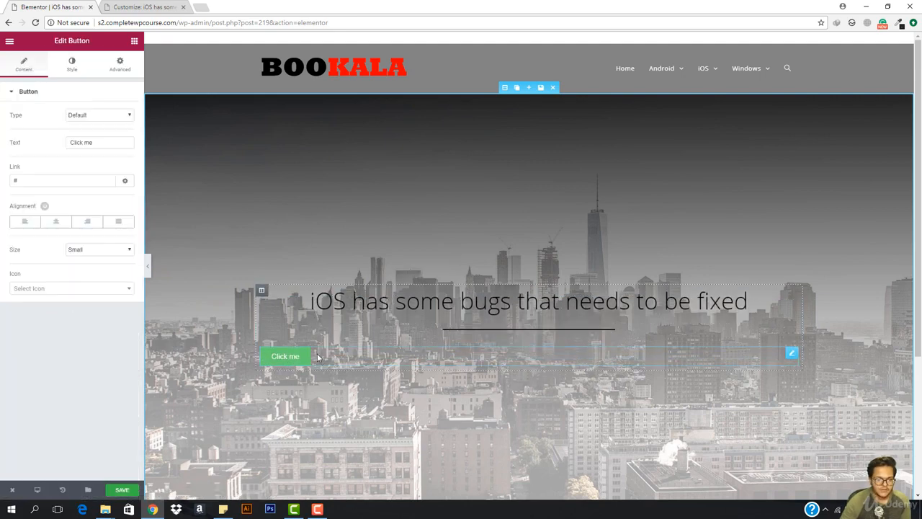
# - Label the button 'Read This Post', centre it and make it Large
pyautogui.tripleClick(105, 138)
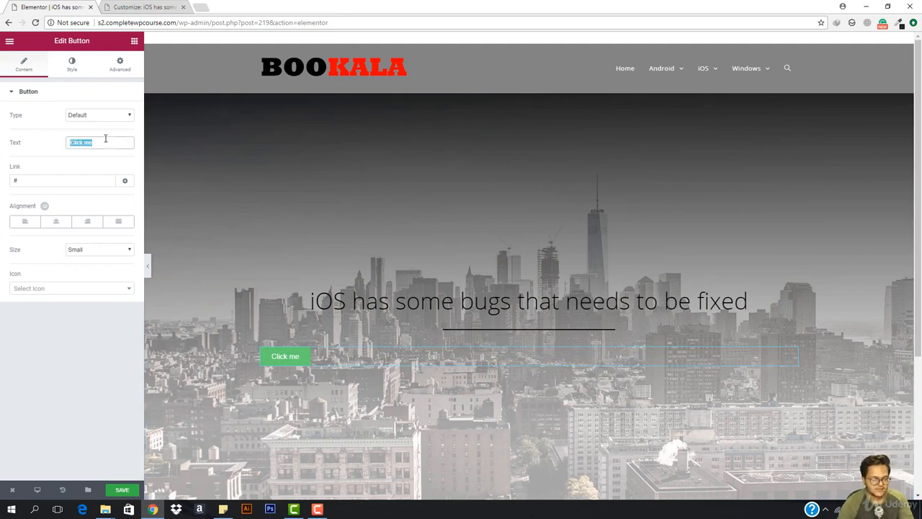
pyautogui.write('Read')
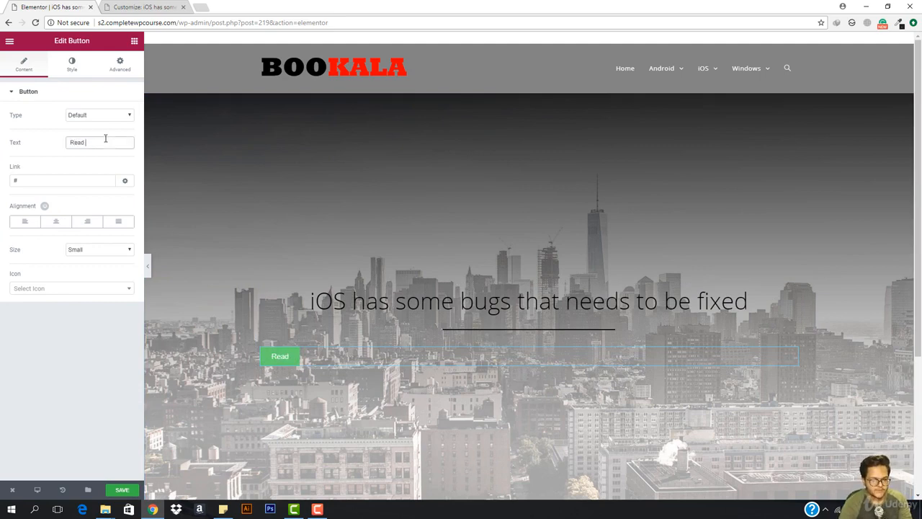
pyautogui.write(' This')
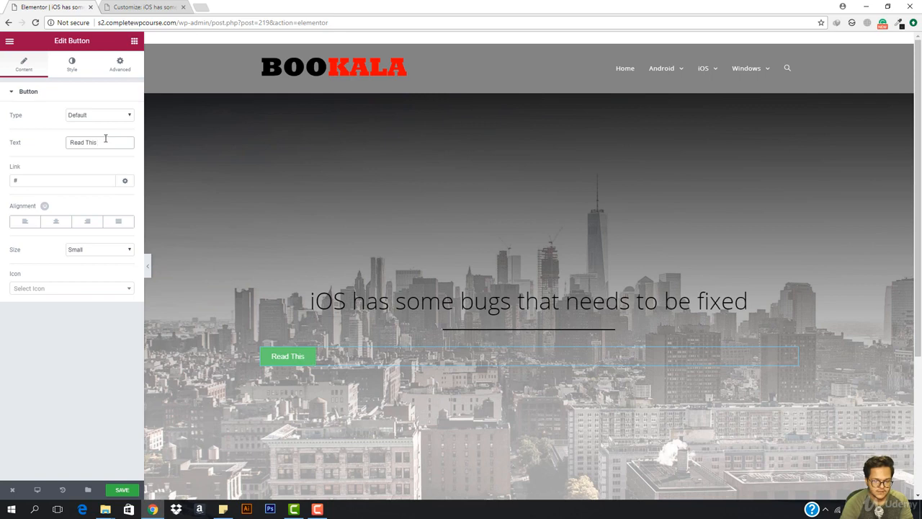
pyautogui.write(' Post')
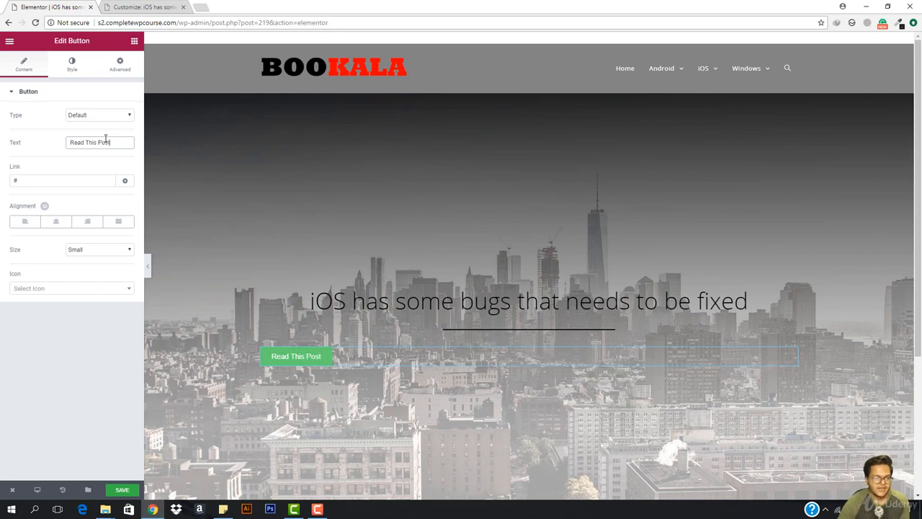
pyautogui.click(57, 221)
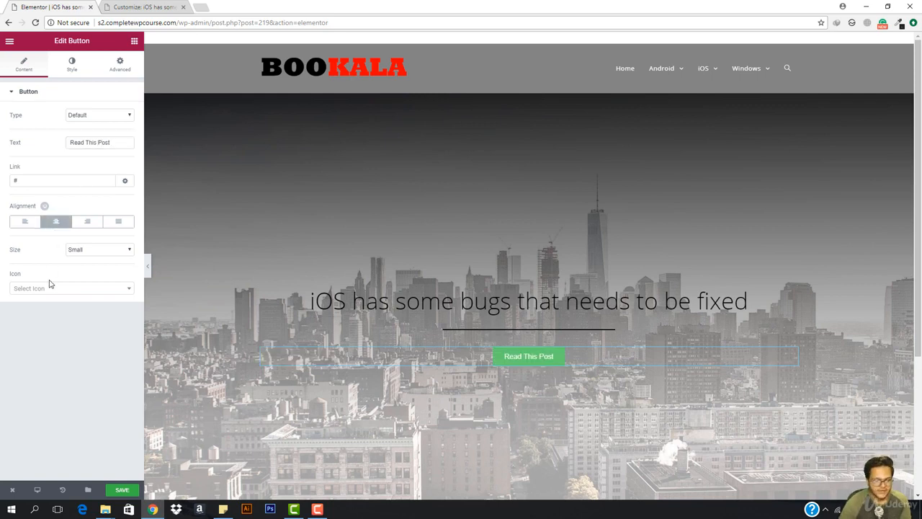
pyautogui.click(115, 251)
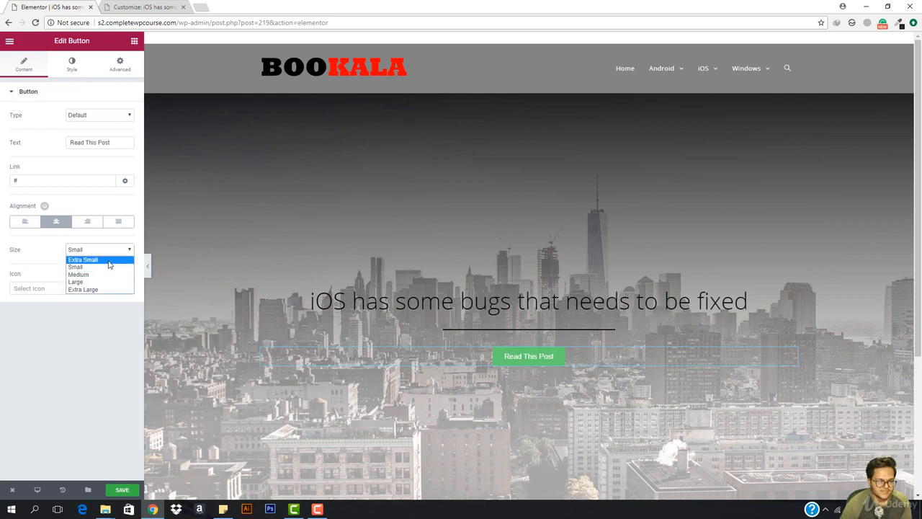
pyautogui.click(98, 283)
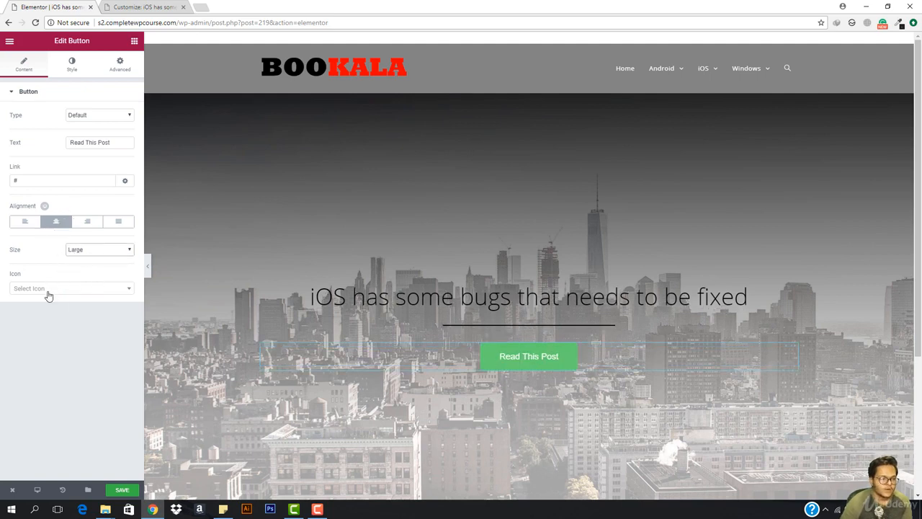
# - Give the button an angle-down icon positioned after the text
pyautogui.click(48, 289)
pyautogui.scroll(-2, 51, 371)
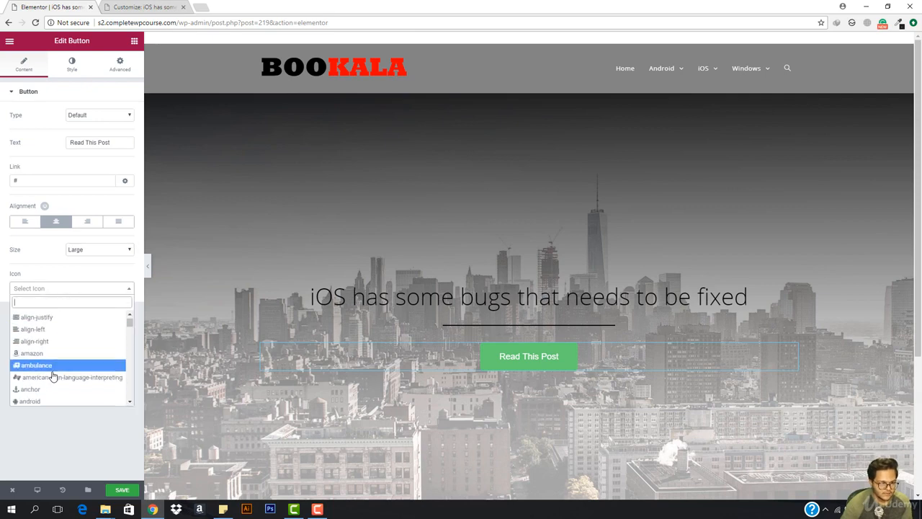
pyautogui.scroll(1, 51, 364)
pyautogui.scroll(-2, 54, 362)
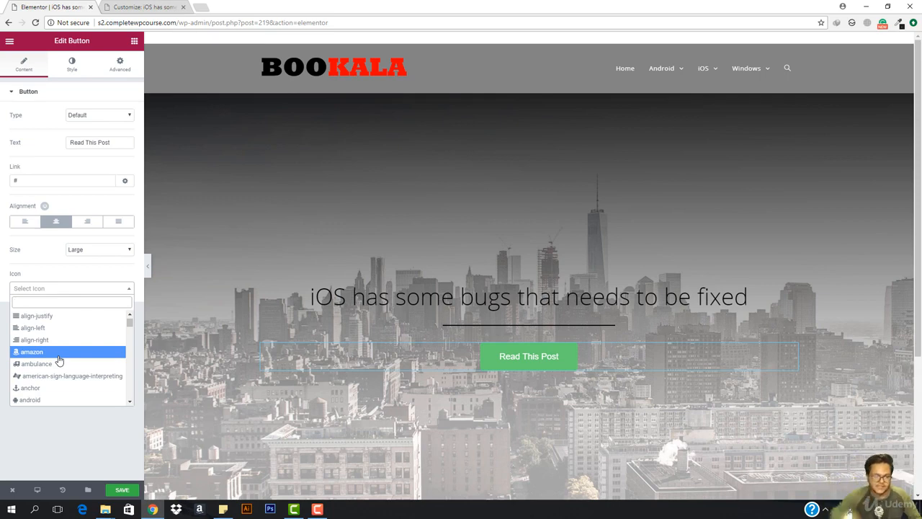
pyautogui.scroll(-4, 59, 360)
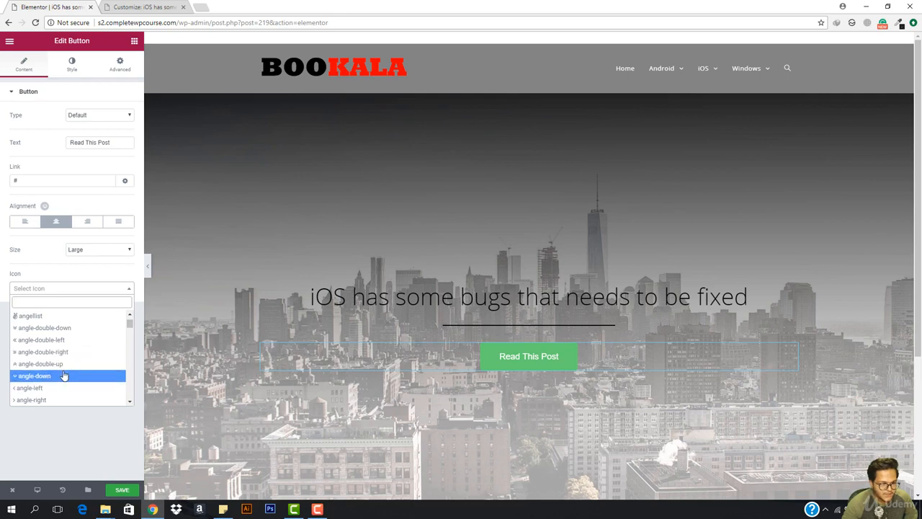
pyautogui.click(63, 375)
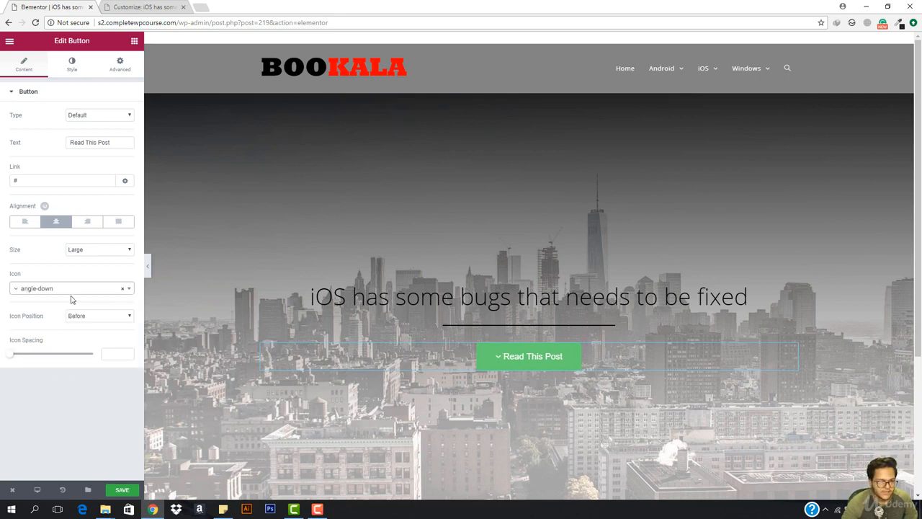
pyautogui.click(108, 313)
pyautogui.click(108, 333)
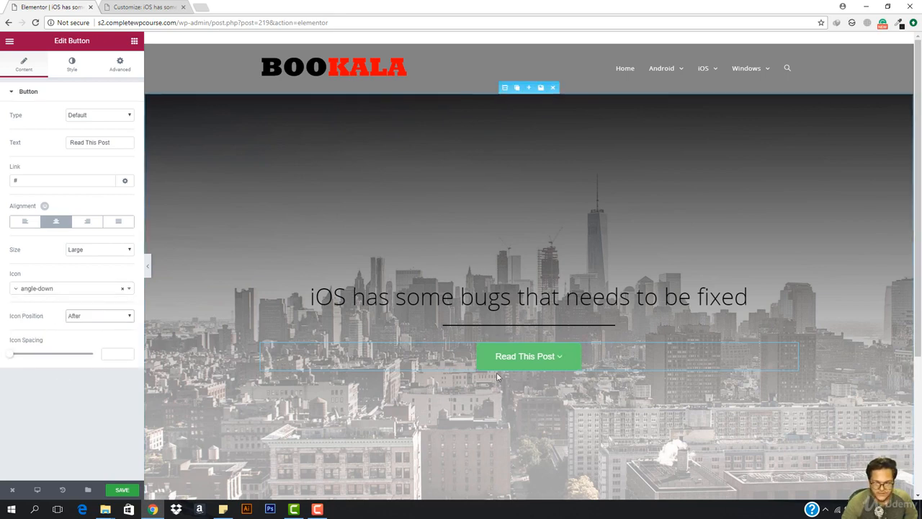
pyautogui.click(72, 63)
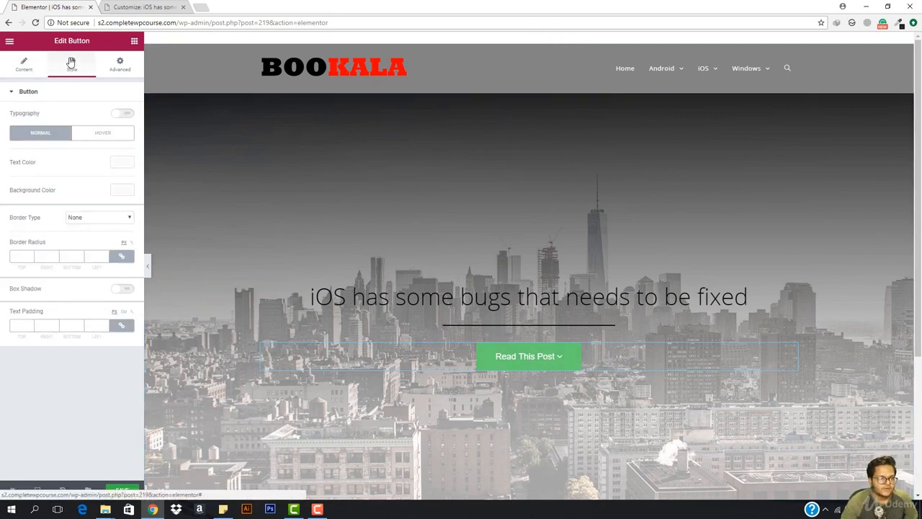
# - Style the button text as Open Sans, weight 300, with Capitalize transform
pyautogui.click(121, 115)
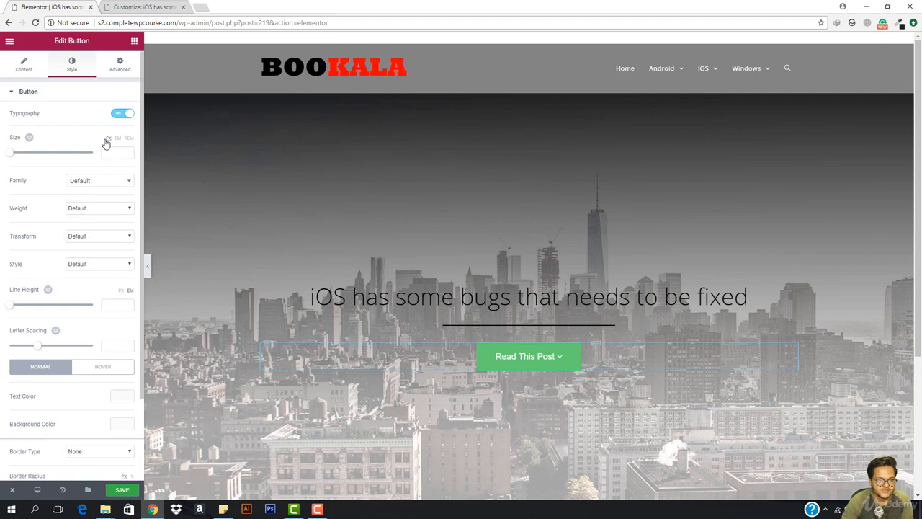
pyautogui.click(94, 182)
pyautogui.write('opens')
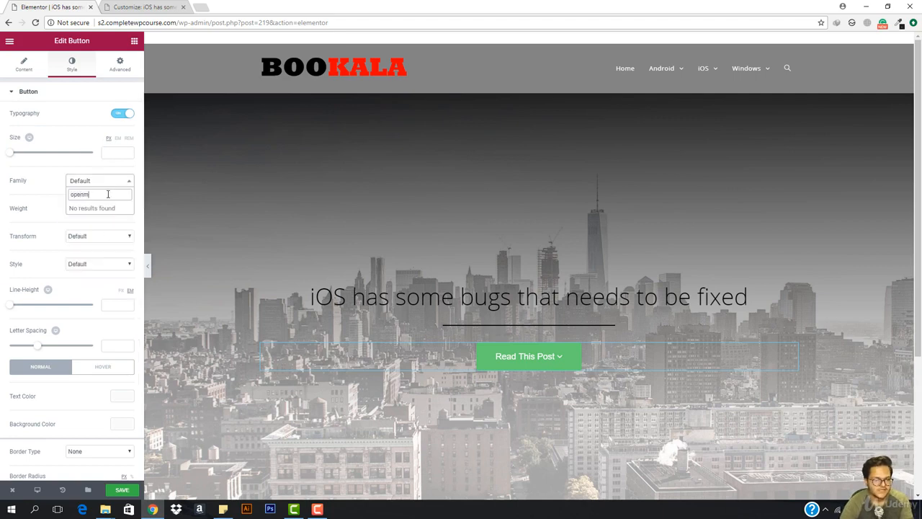
pyautogui.press('BackSpace')
pyautogui.press('Return')
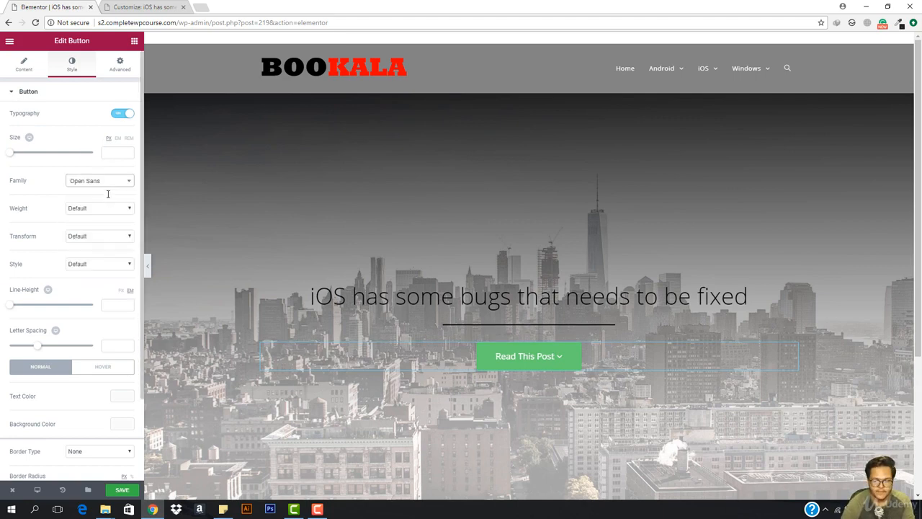
pyautogui.click(103, 208)
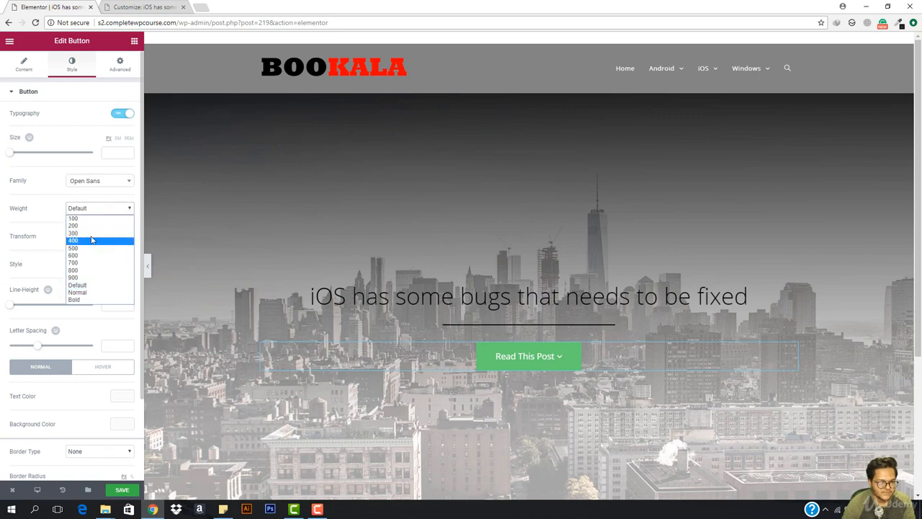
pyautogui.click(91, 238)
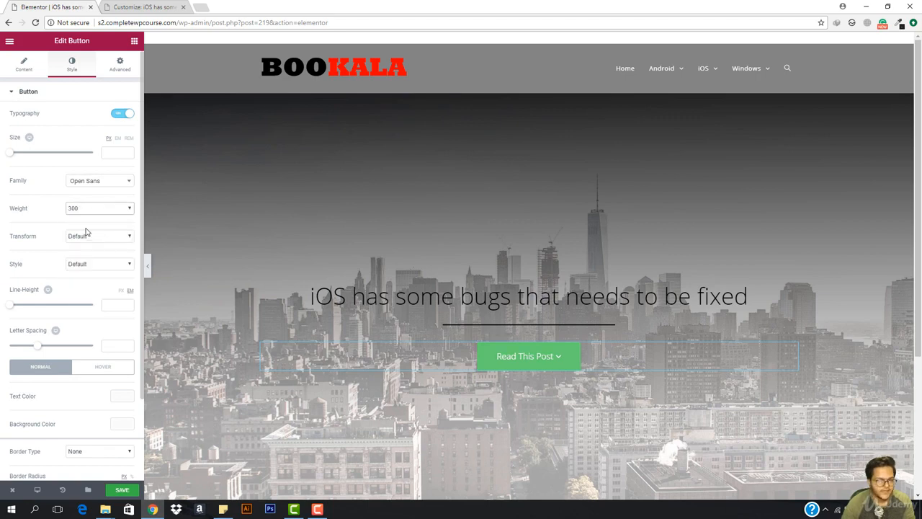
pyautogui.click(77, 243)
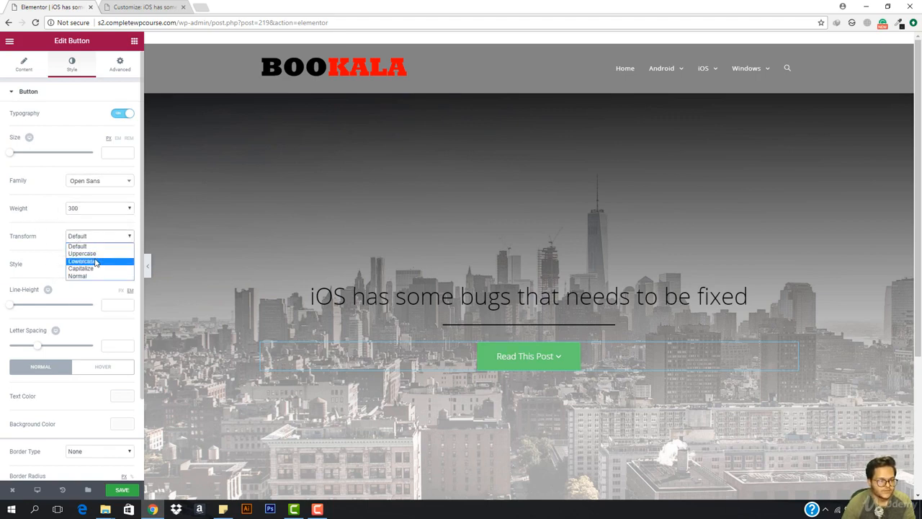
pyautogui.click(97, 250)
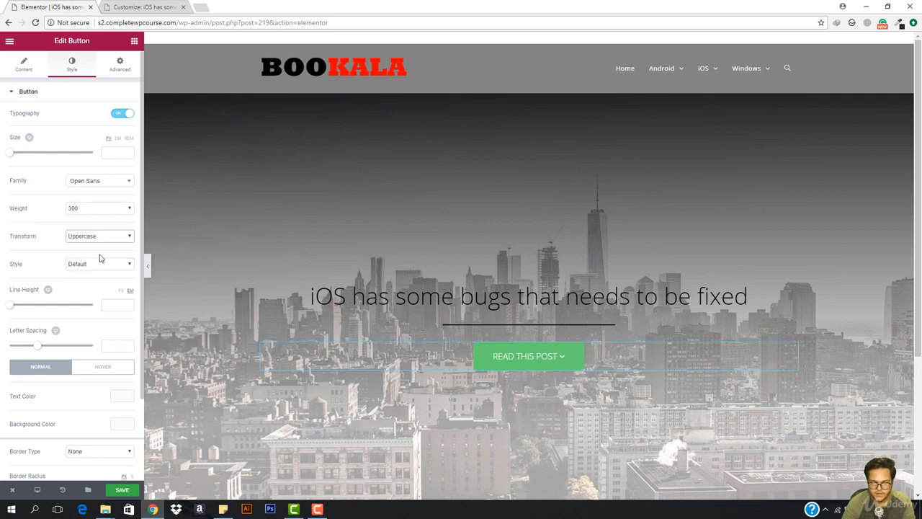
pyautogui.click(105, 240)
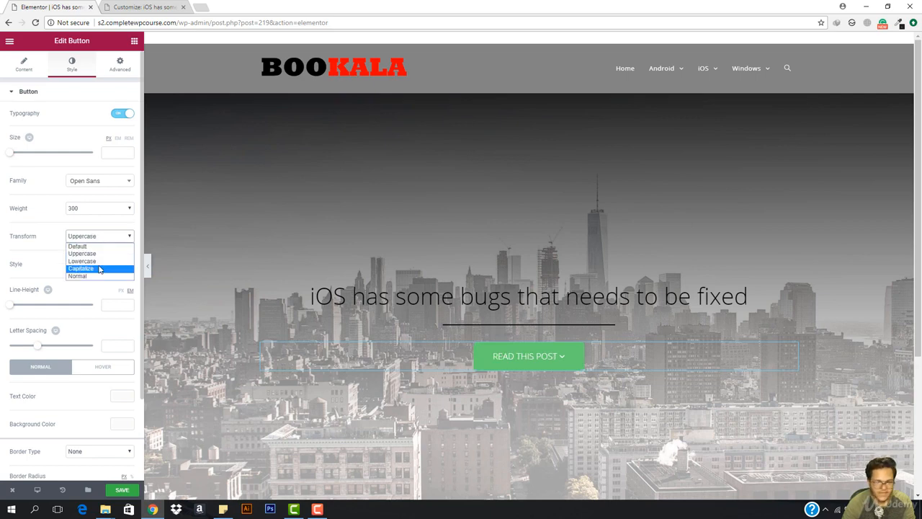
pyautogui.click(99, 269)
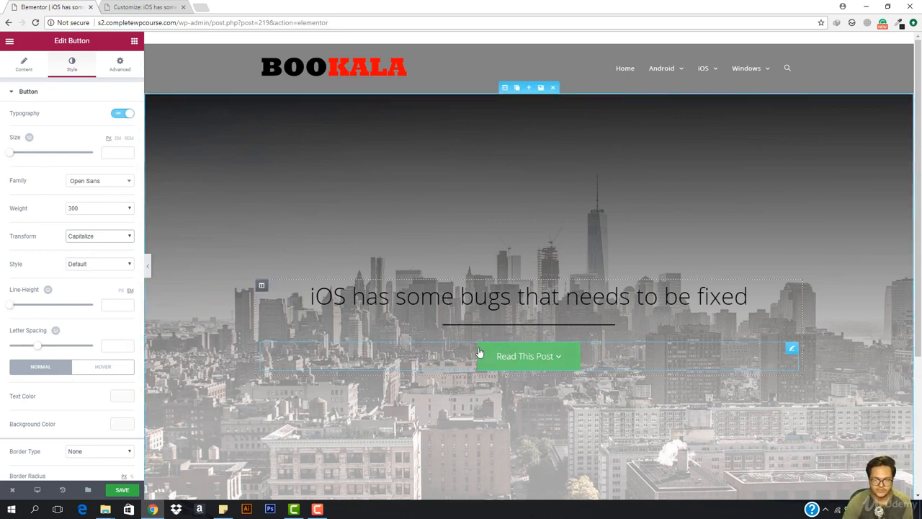
pyautogui.scroll(-3, 84, 295)
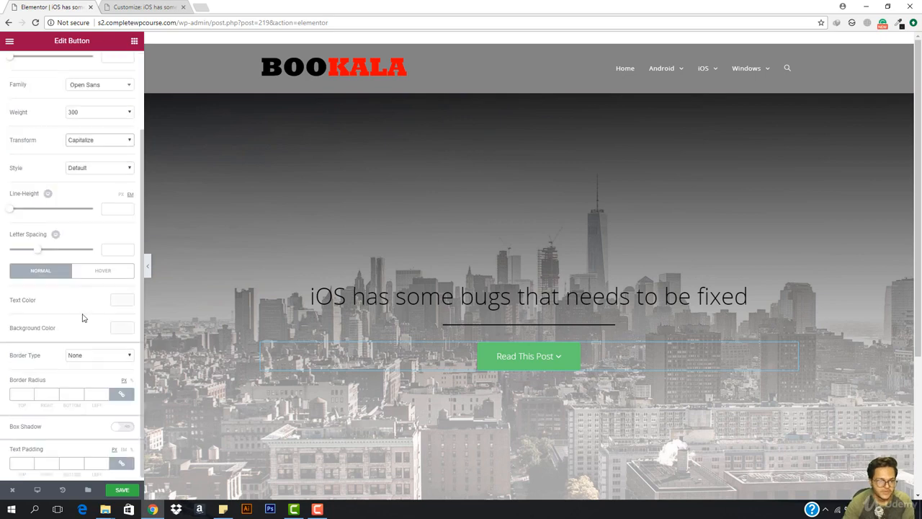
# - Make the button text black and its background fully transparent
pyautogui.click(123, 302)
pyautogui.click(111, 314)
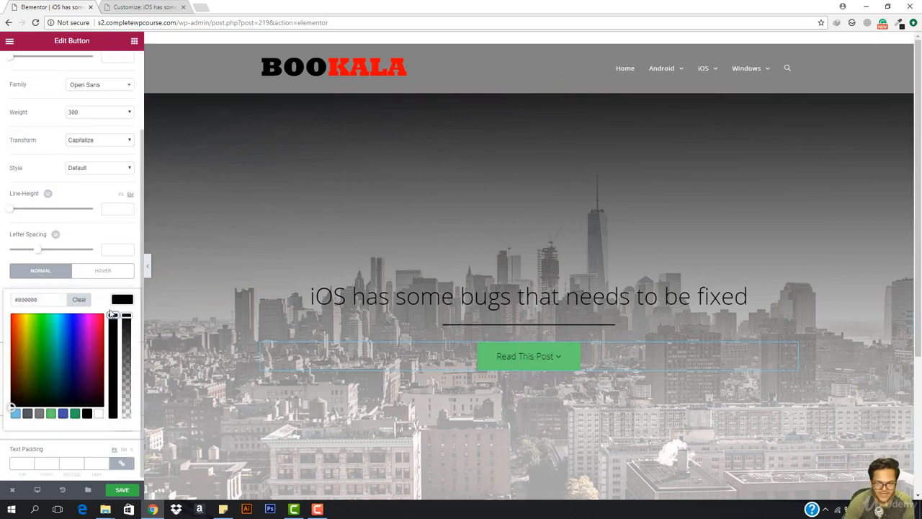
pyautogui.click(130, 303)
pyautogui.click(126, 328)
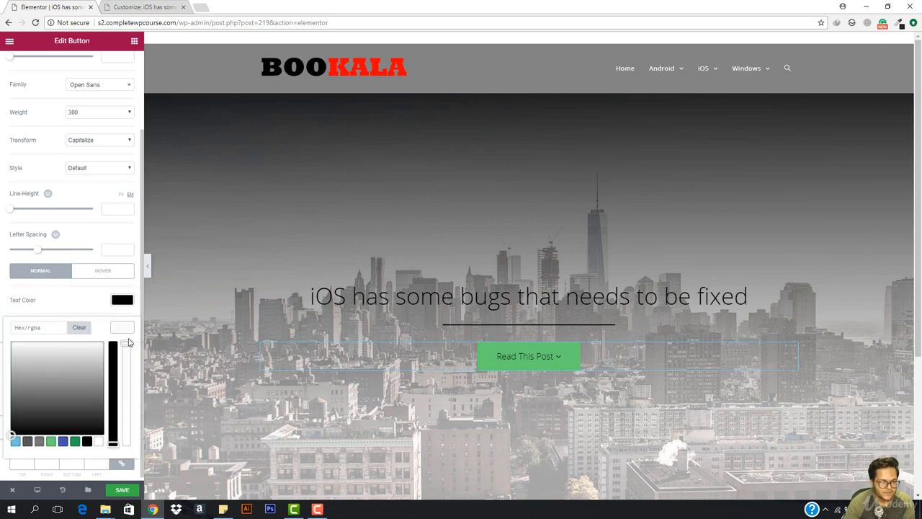
pyautogui.moveTo(127, 344); pyautogui.dragTo(134, 453)
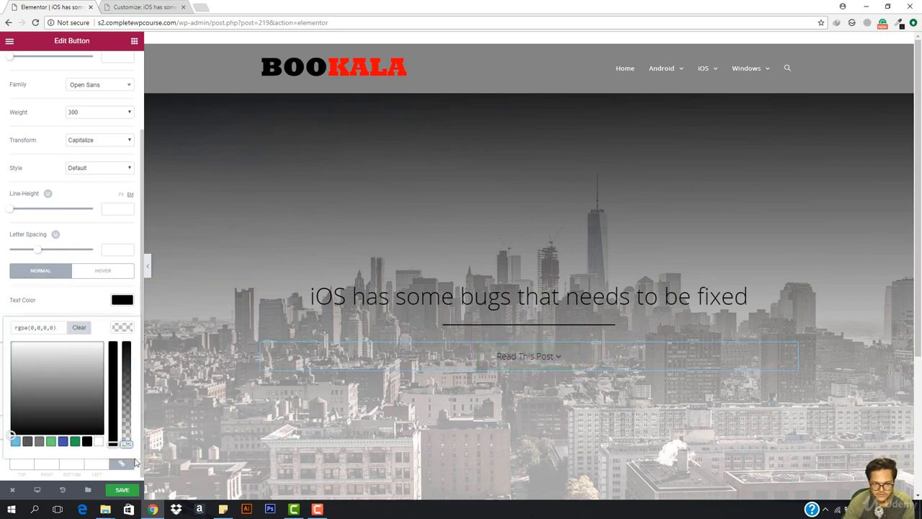
pyautogui.click(135, 460)
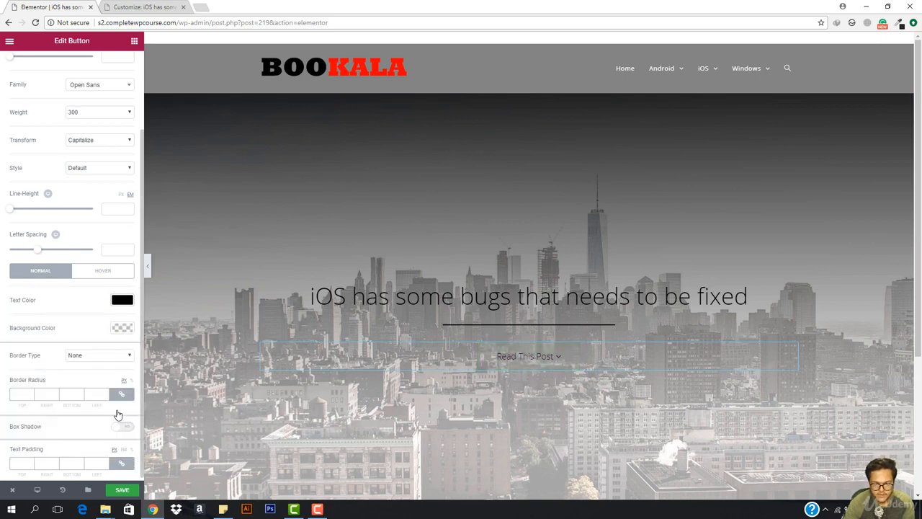
pyautogui.click(122, 330)
pyautogui.click(123, 330)
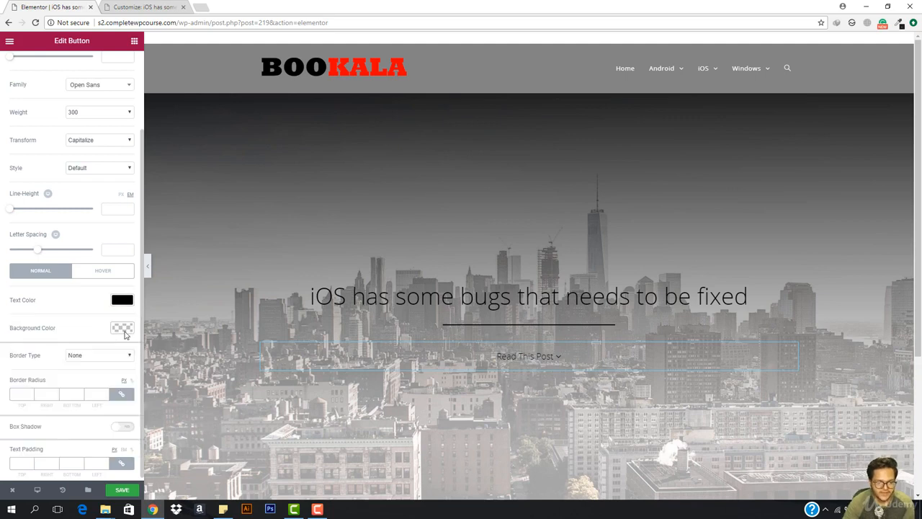
# - Give the button a solid 1 px border with a 200 border radius
pyautogui.click(101, 356)
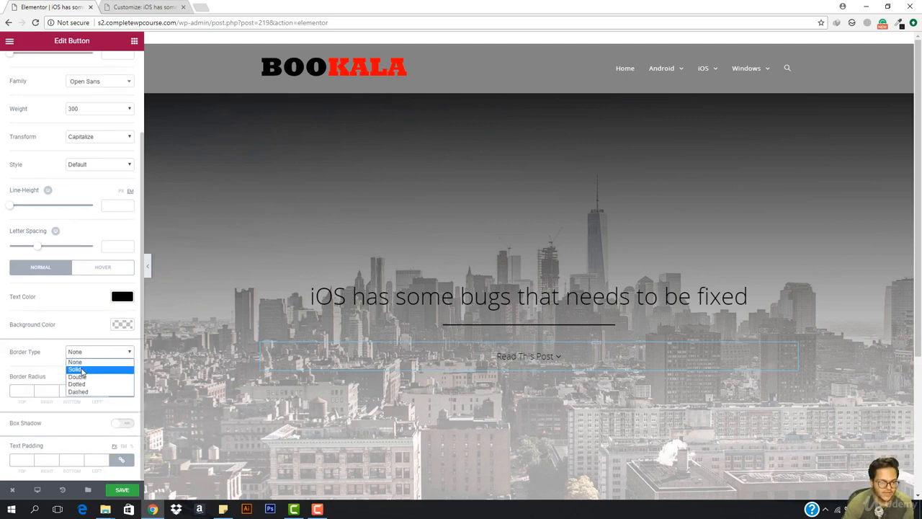
pyautogui.click(81, 371)
pyautogui.click(21, 388)
pyautogui.write('1')
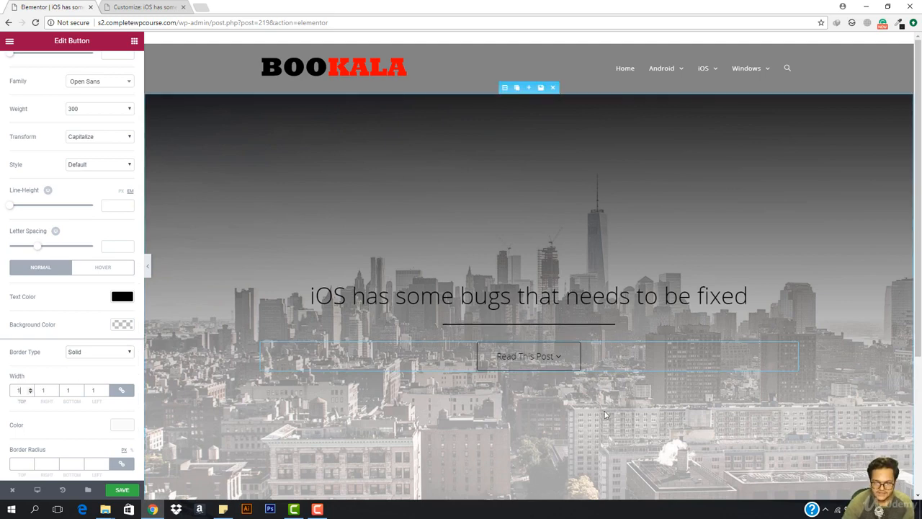
pyautogui.scroll(-1, 4, 403)
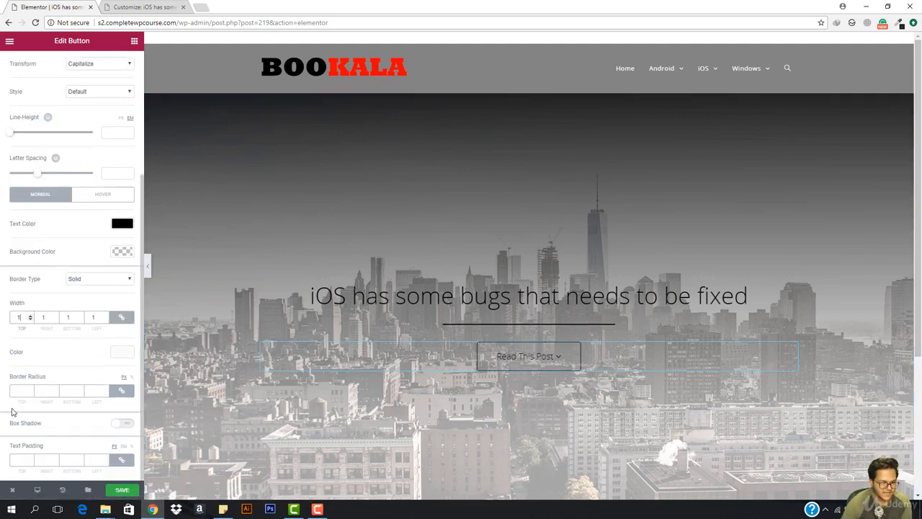
pyautogui.click(18, 390)
pyautogui.write('200')
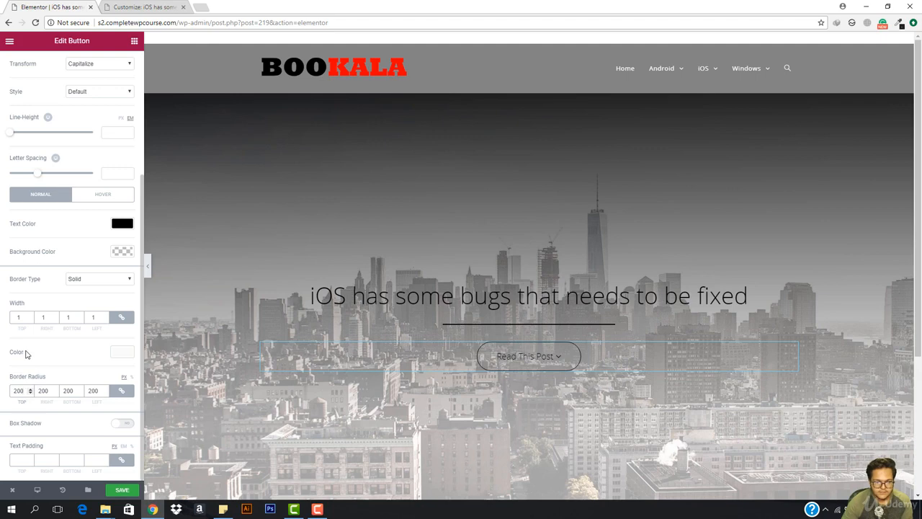
# - Enable the button's box shadow with spread 8 and blur 15
pyautogui.click(121, 425)
pyautogui.scroll(-2, 80, 450)
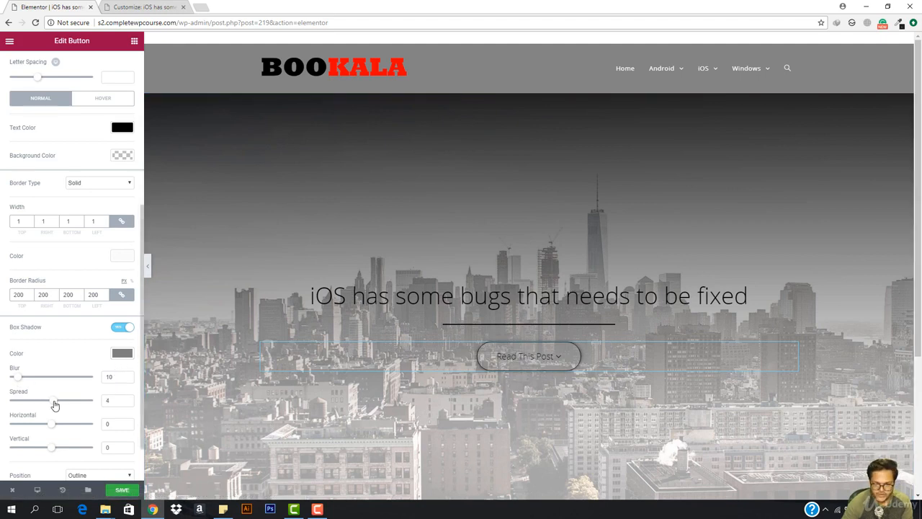
pyautogui.moveTo(55, 405); pyautogui.dragTo(57, 405)
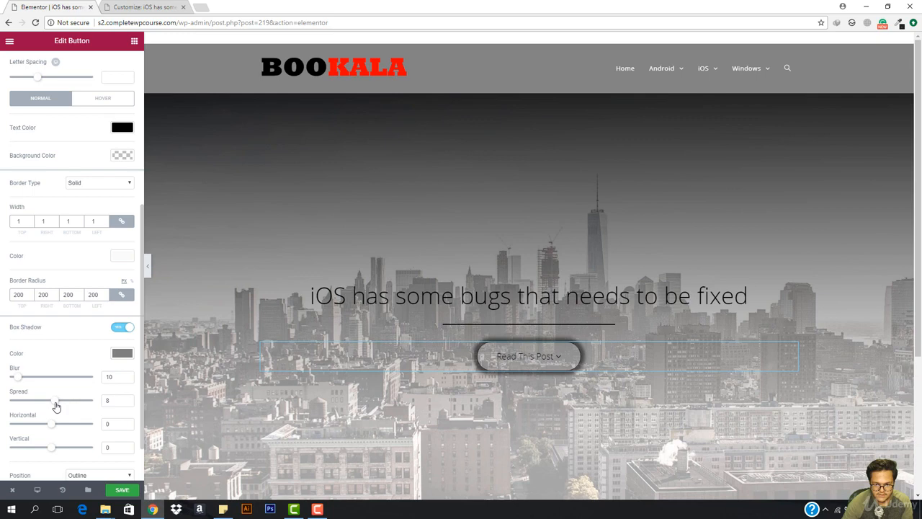
pyautogui.moveTo(19, 384); pyautogui.dragTo(23, 383)
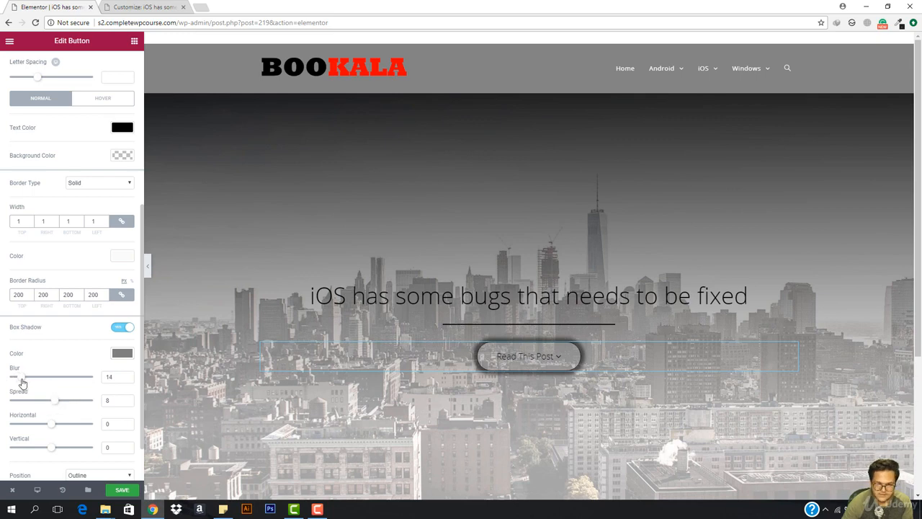
pyautogui.scroll(-1, 55, 447)
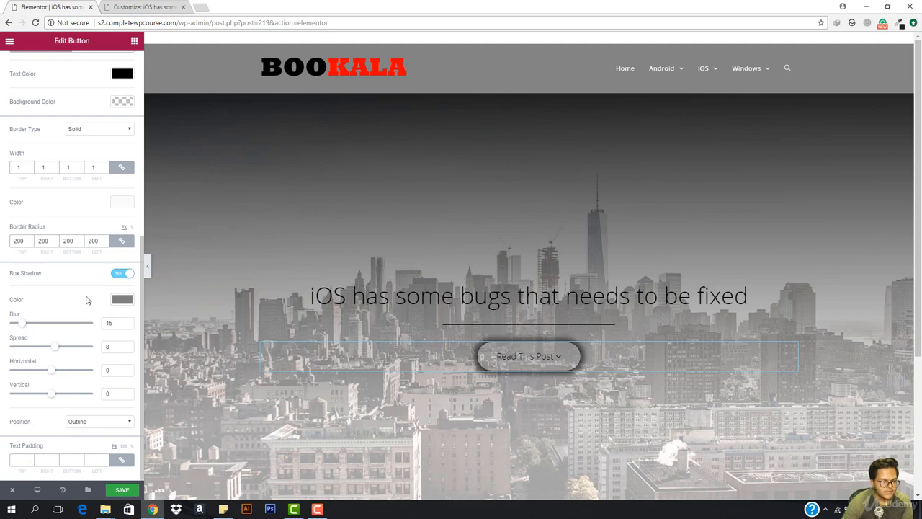
pyautogui.scroll(6, 2, 429)
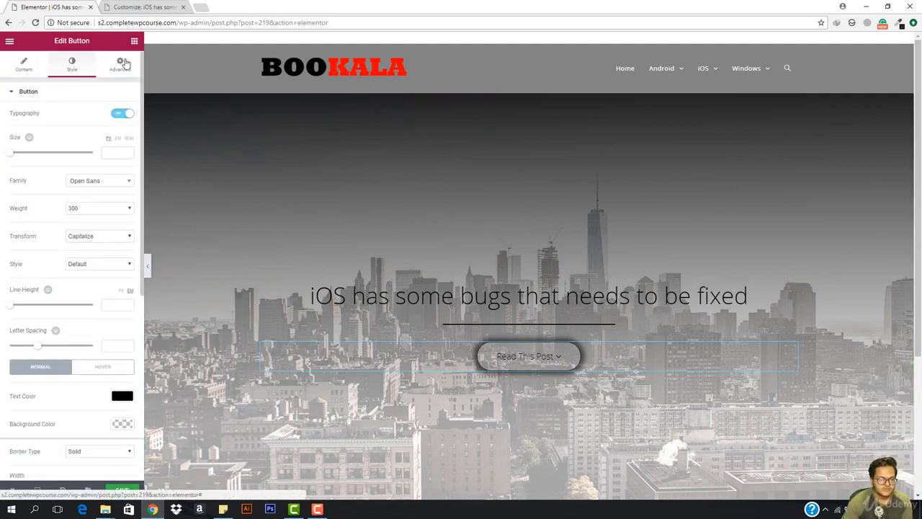
# - Unlink the Read This Post button's margins and set Margin Top to 188 px
pyautogui.click(120, 64)
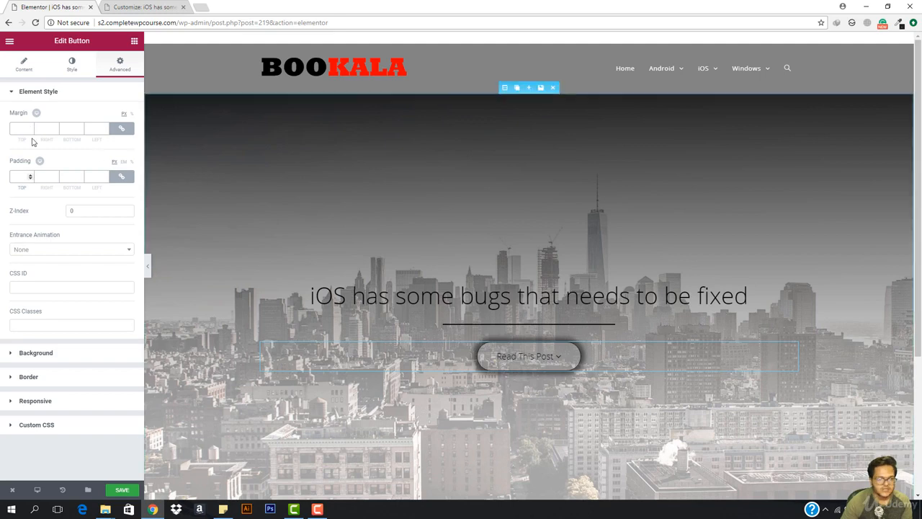
pyautogui.click(122, 130)
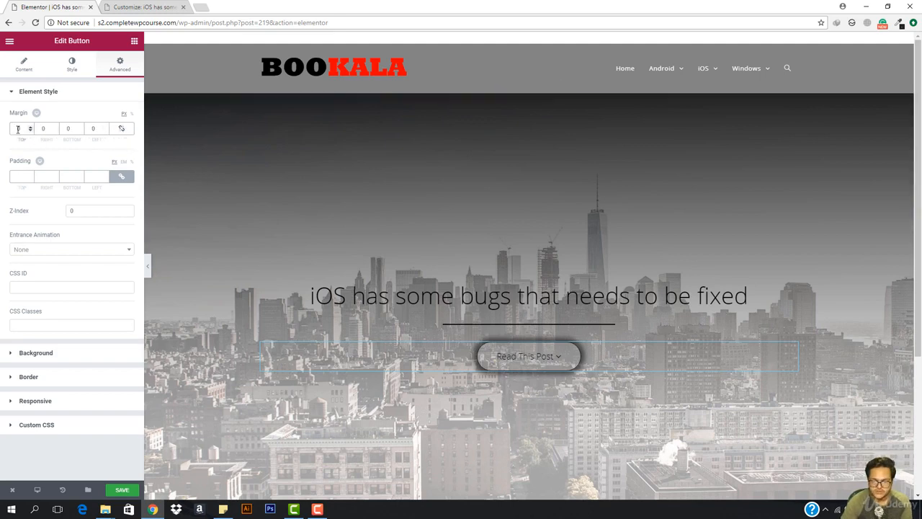
pyautogui.scroll(20, 19, 129)
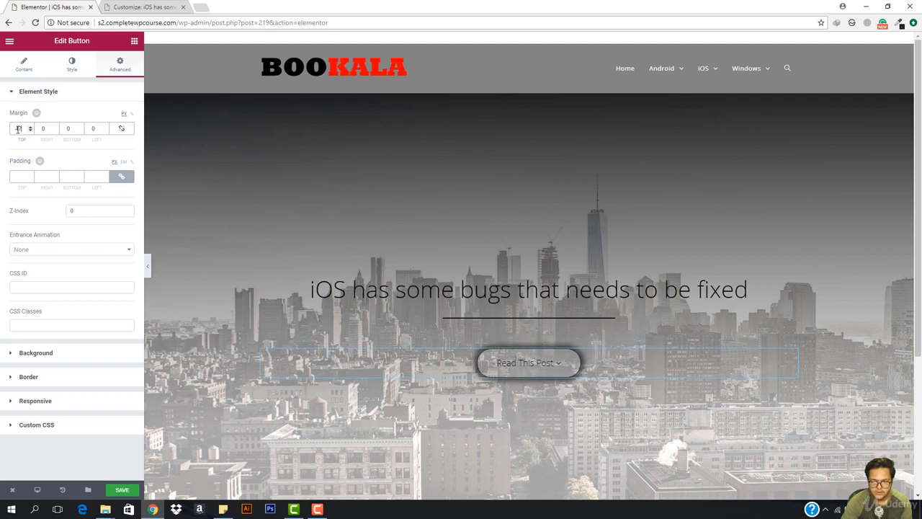
pyautogui.scroll(20, 19, 129)
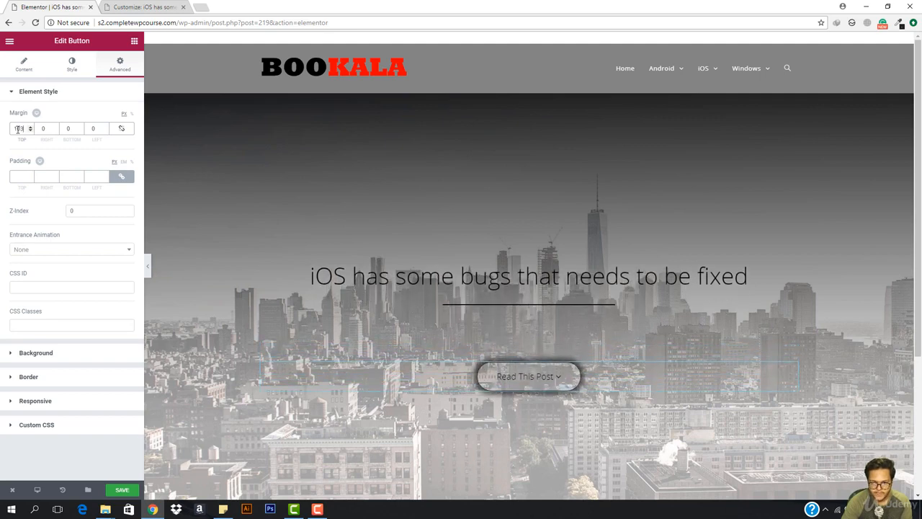
pyautogui.scroll(20, 19, 130)
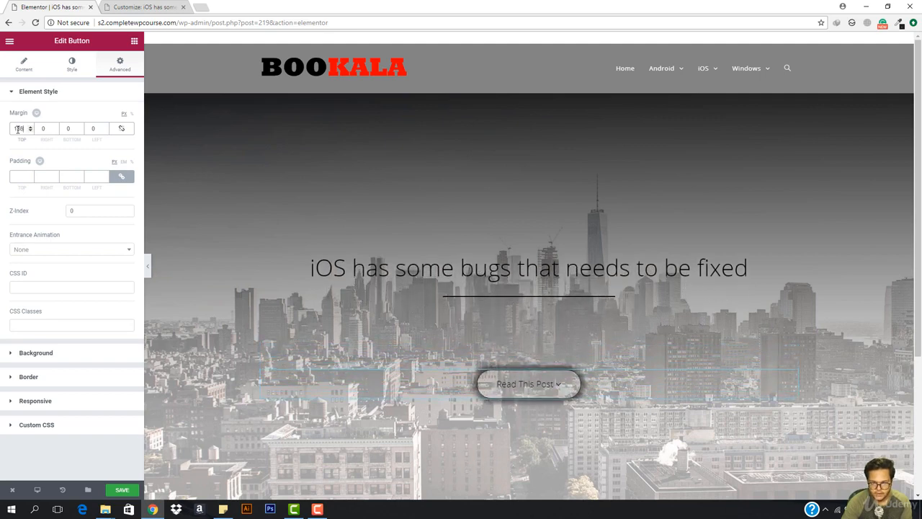
pyautogui.scroll(10, 18, 129)
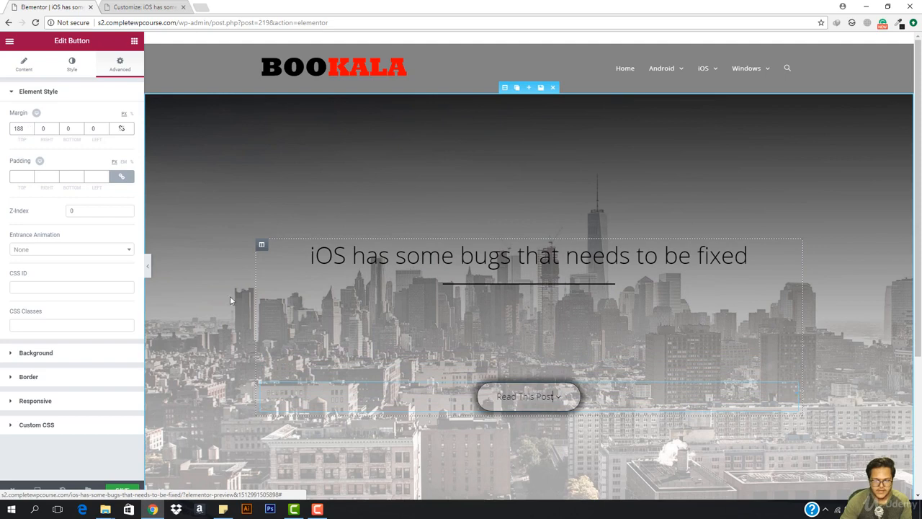
pyautogui.click(69, 72)
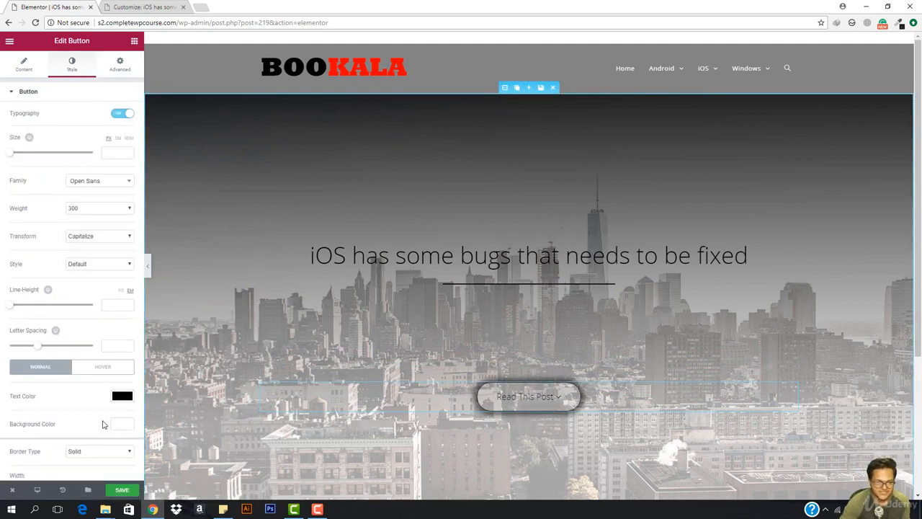
# - Enlarge the button's box shadow to spread 19 and blur 28
pyautogui.scroll(-3, 85, 389)
pyautogui.scroll(-1, 85, 389)
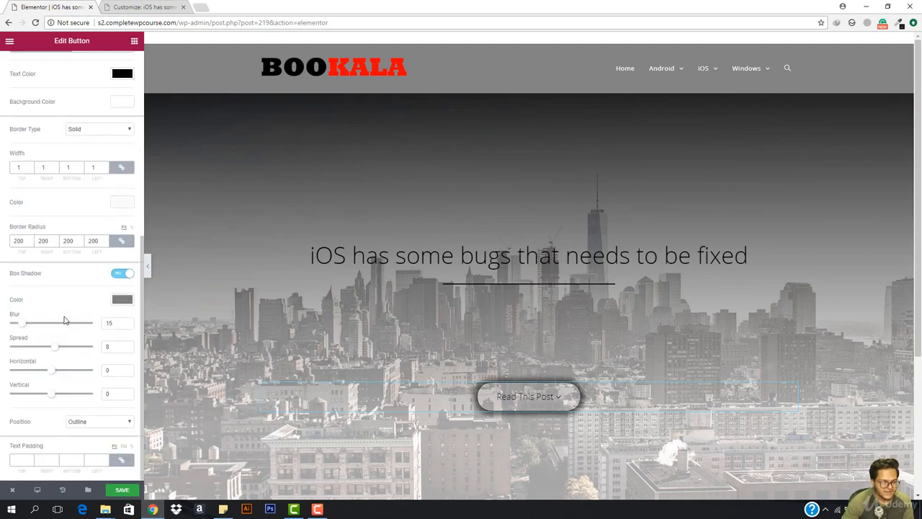
pyautogui.moveTo(53, 351); pyautogui.dragTo(53, 373)
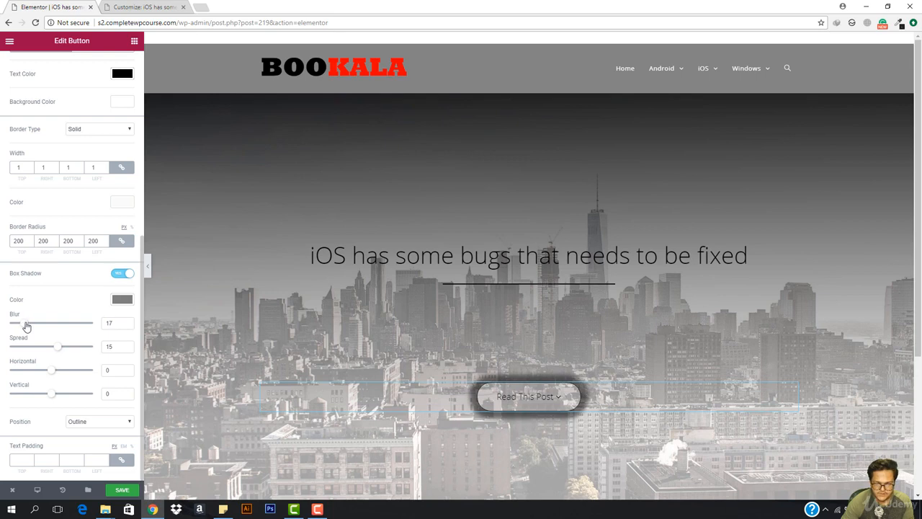
pyautogui.moveTo(26, 327); pyautogui.dragTo(62, 352)
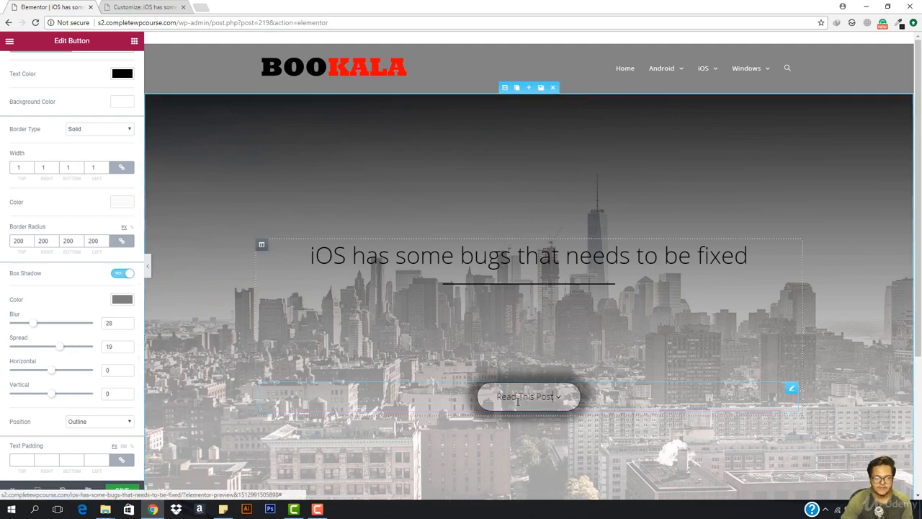
pyautogui.scroll(5, 16, 146)
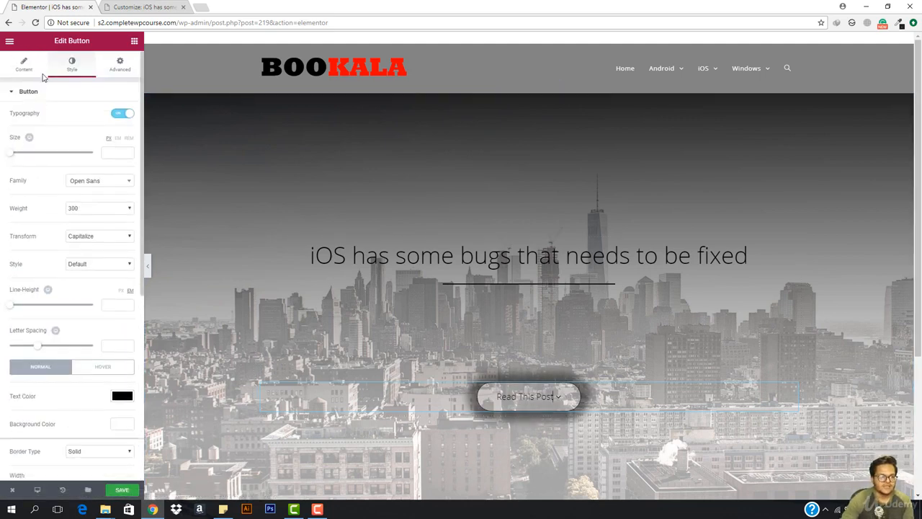
# - Edit the Read This Post button's link address and save the page
pyautogui.click(23, 65)
pyautogui.click(56, 180)
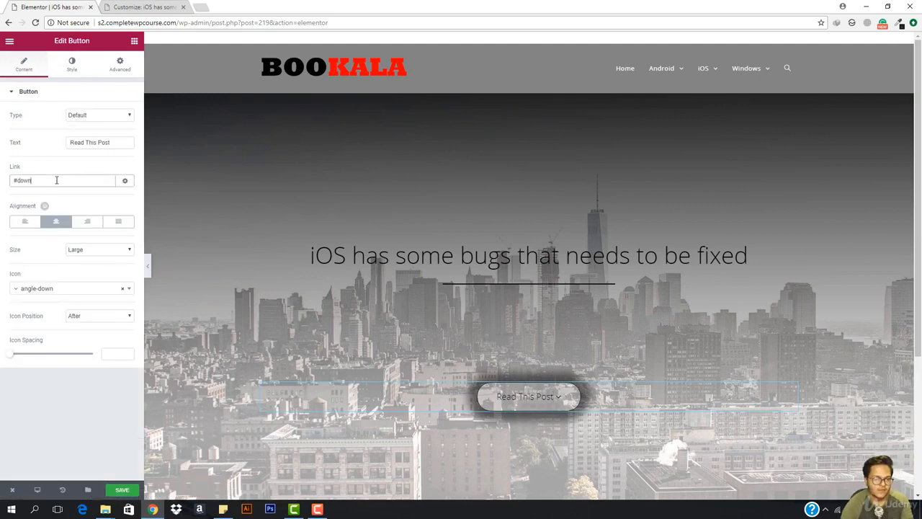
pyautogui.click(131, 487)
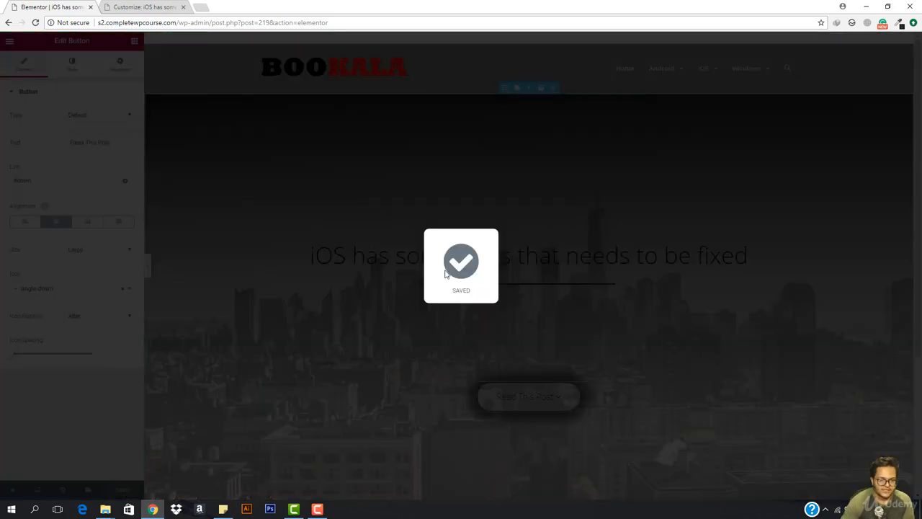
# - Add a single-column section below the hero, give it CSS ID 'down', and save
pyautogui.scroll(-3, 447, 367)
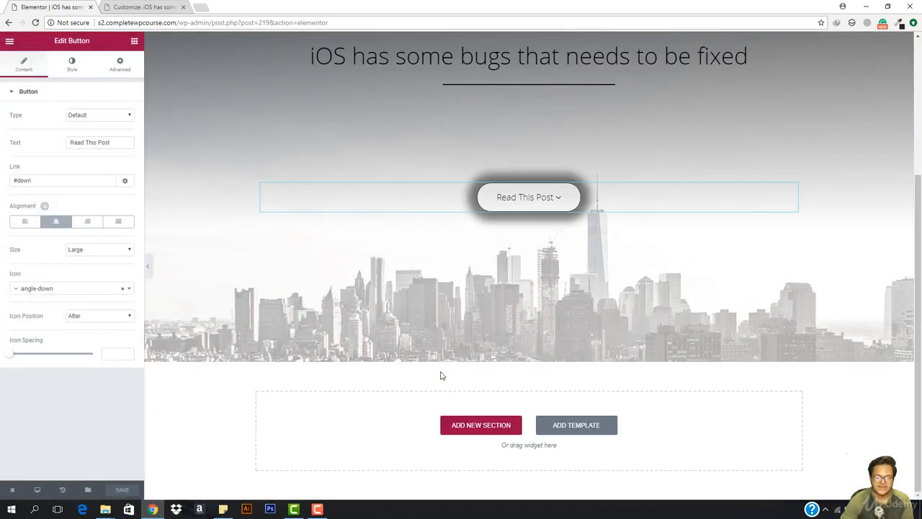
pyautogui.click(468, 425)
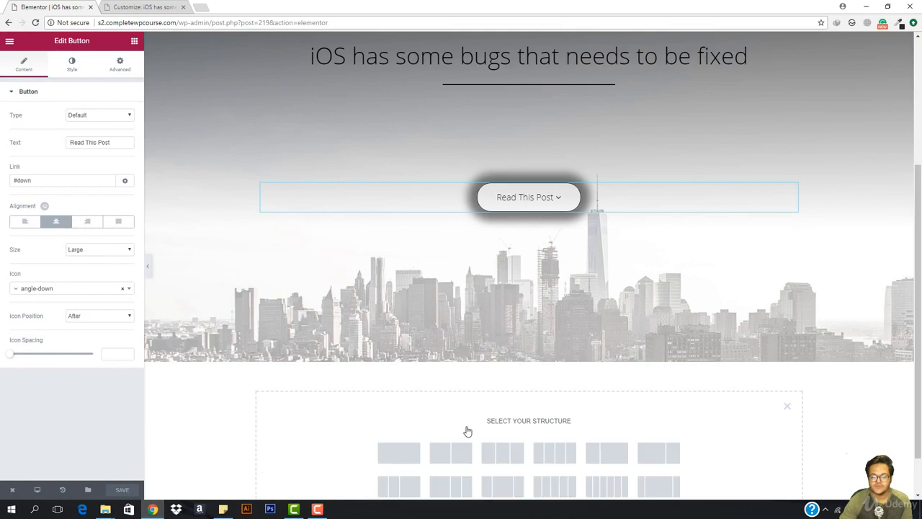
pyautogui.click(406, 457)
pyautogui.click(530, 382)
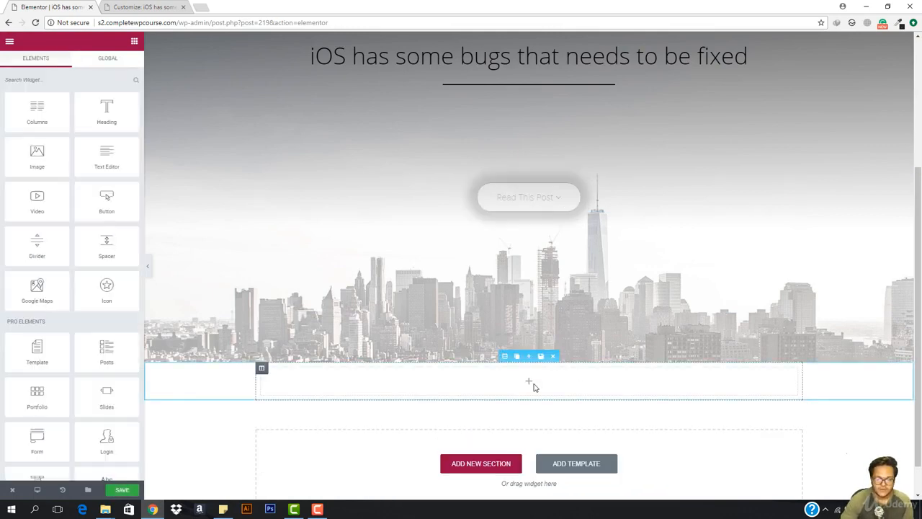
pyautogui.click(502, 355)
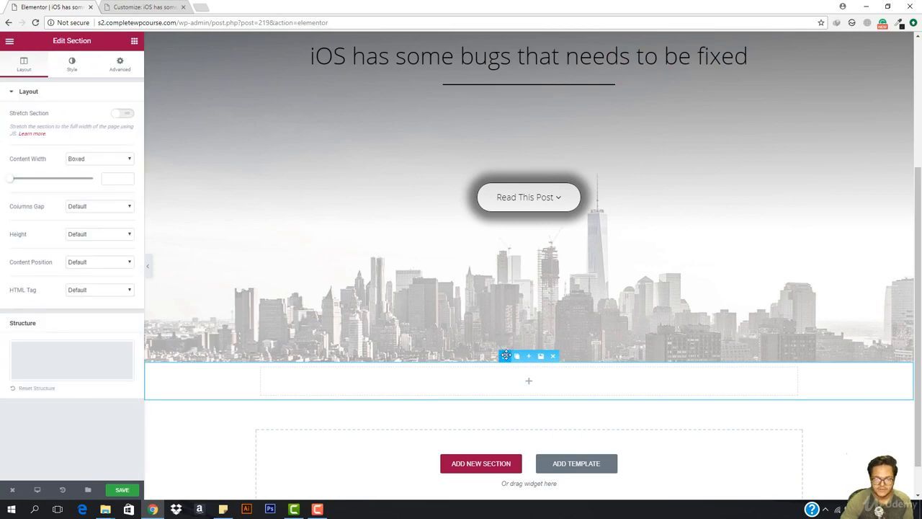
pyautogui.click(120, 64)
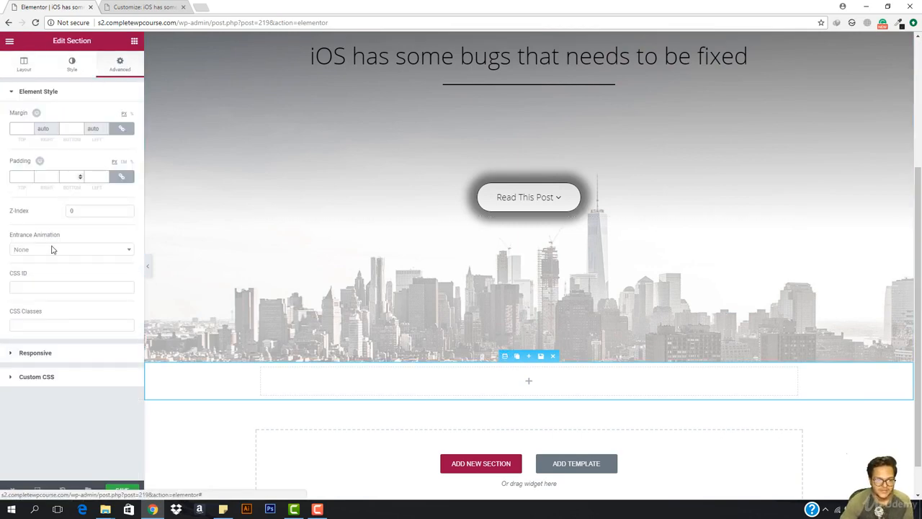
pyautogui.click(61, 287)
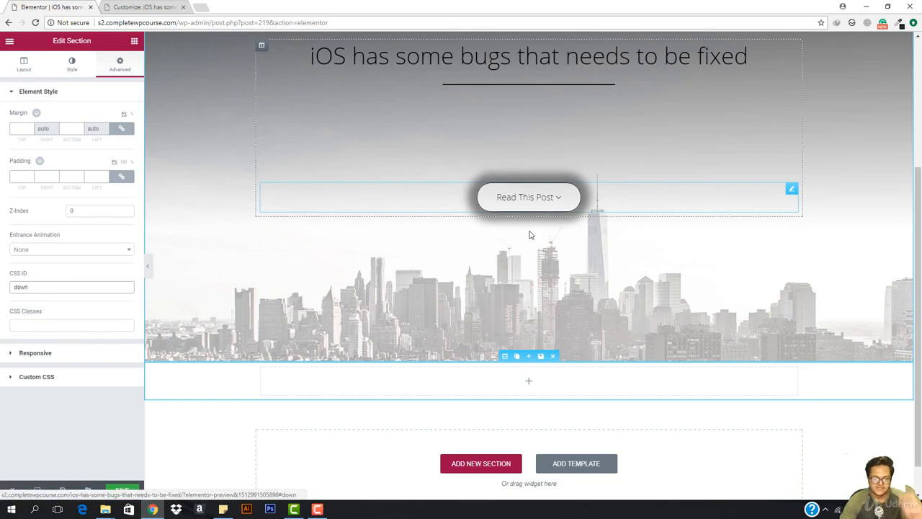
pyautogui.click(122, 489)
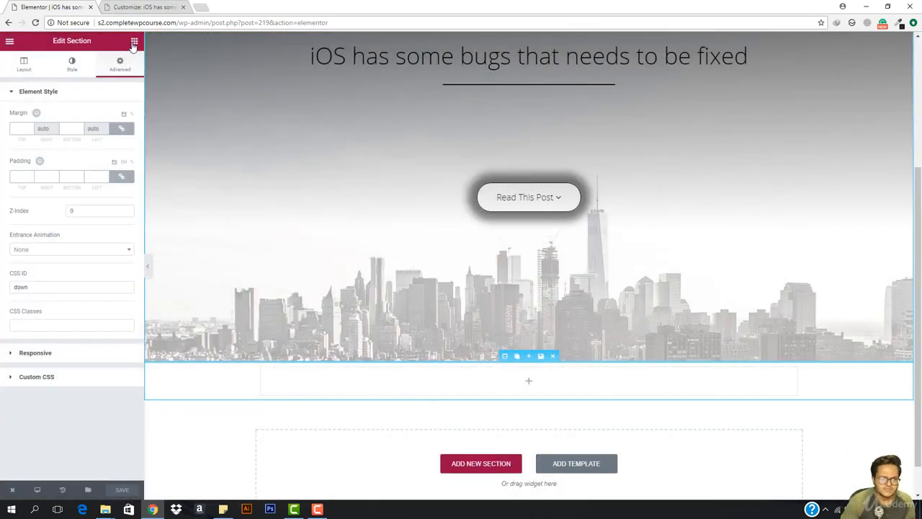
# - Split the section into two columns, widening the left one to about 71%
pyautogui.click(133, 41)
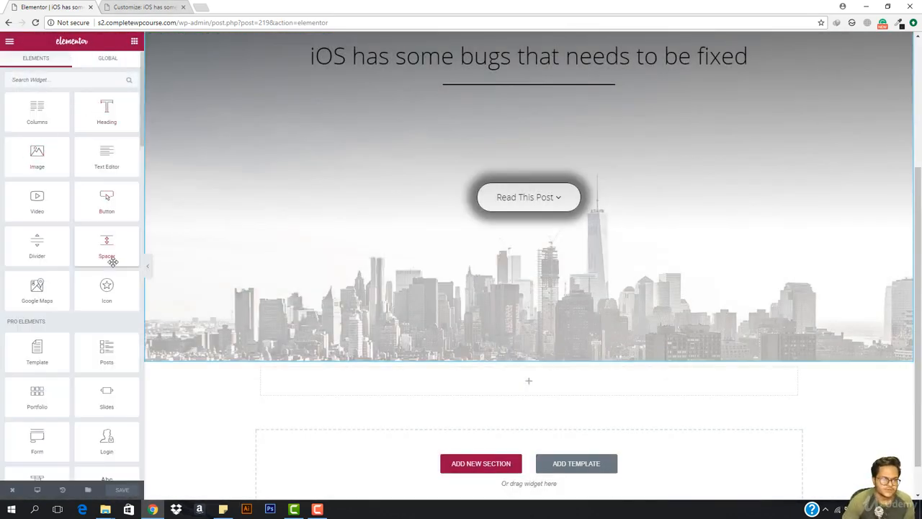
pyautogui.scroll(-5, 94, 324)
pyautogui.scroll(-2, 92, 345)
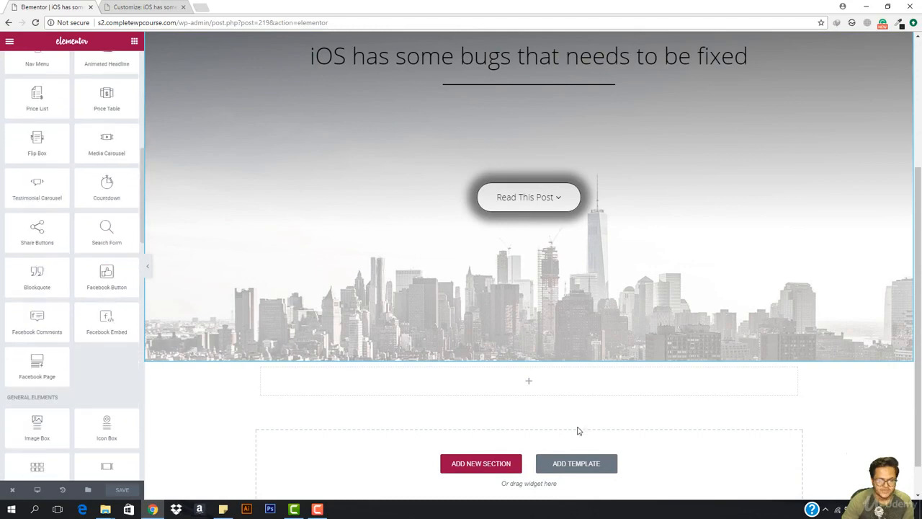
pyautogui.scroll(-1, 437, 383)
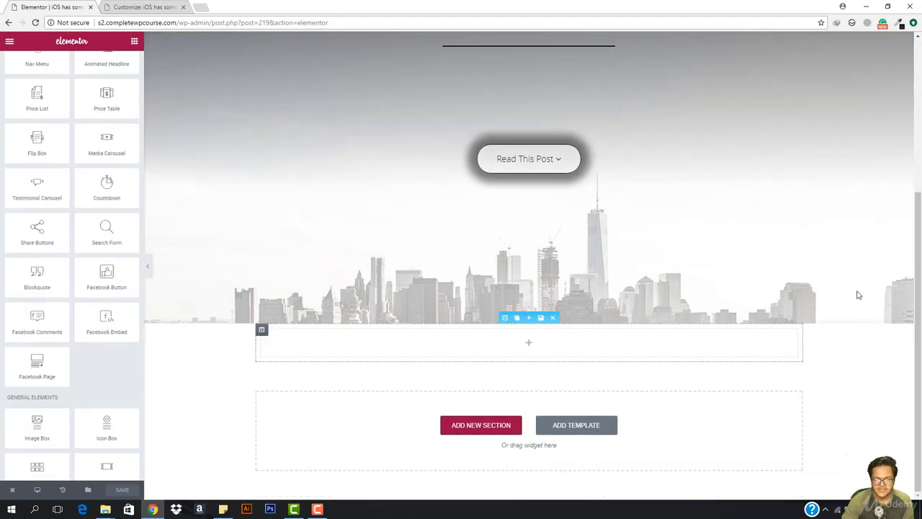
pyautogui.click(273, 330)
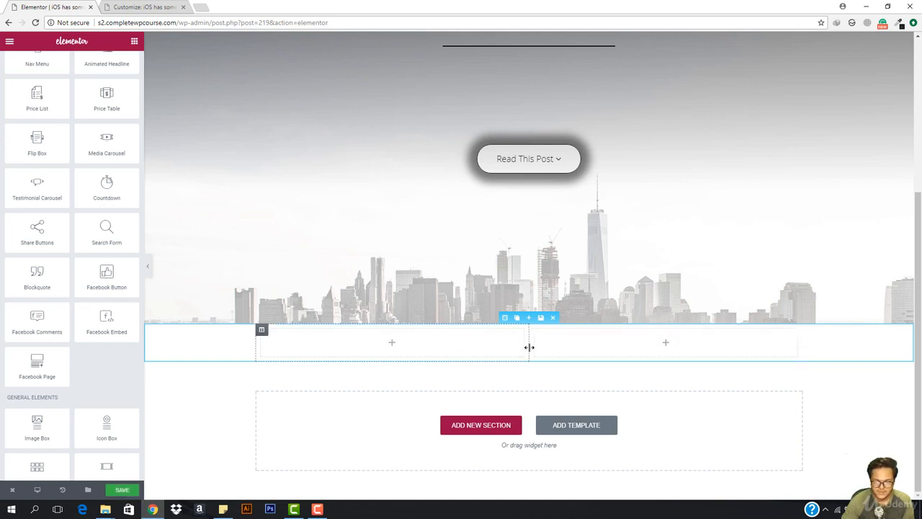
pyautogui.moveTo(529, 347); pyautogui.dragTo(647, 347)
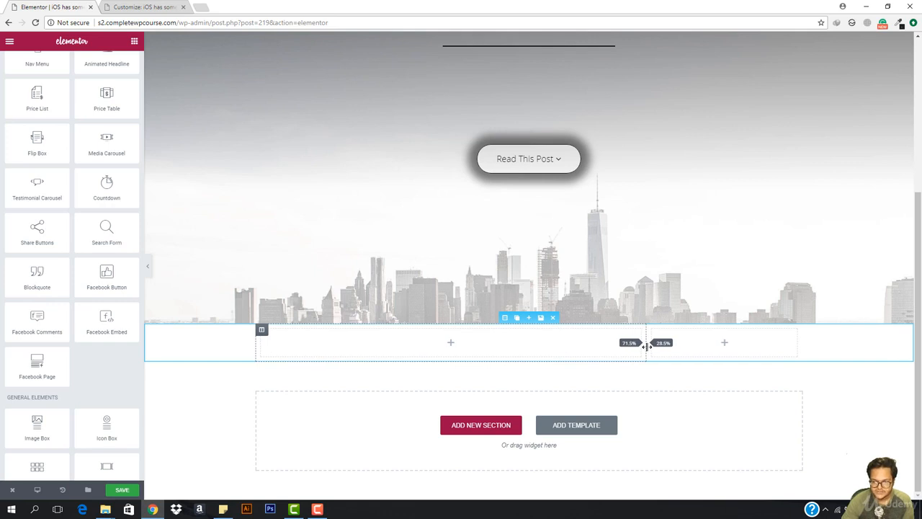
# - Place a Sidebar widget in the right column showing the Right Sidebar
pyautogui.scroll(6, 62, 240)
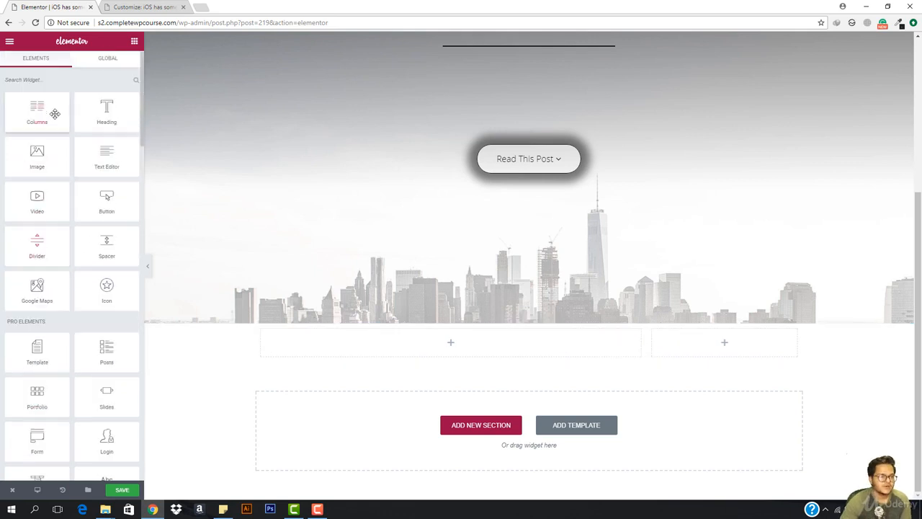
pyautogui.click(94, 80)
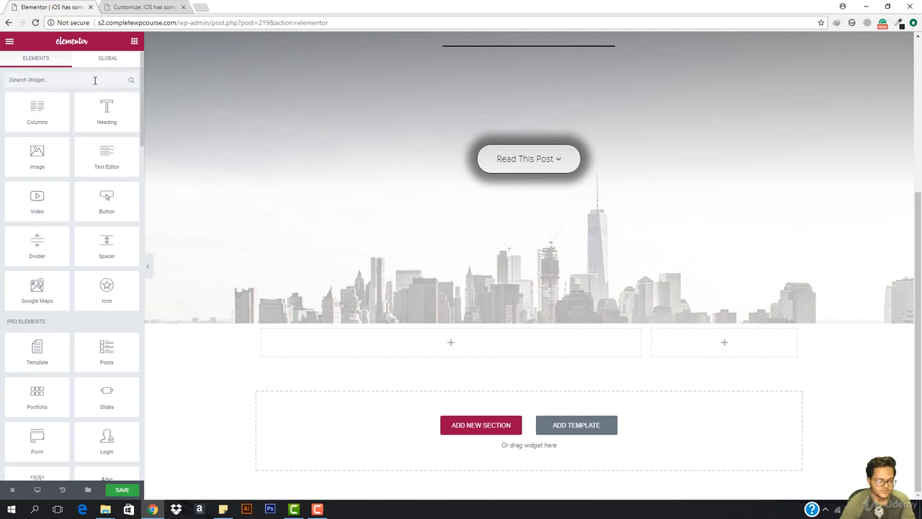
pyautogui.write('side')
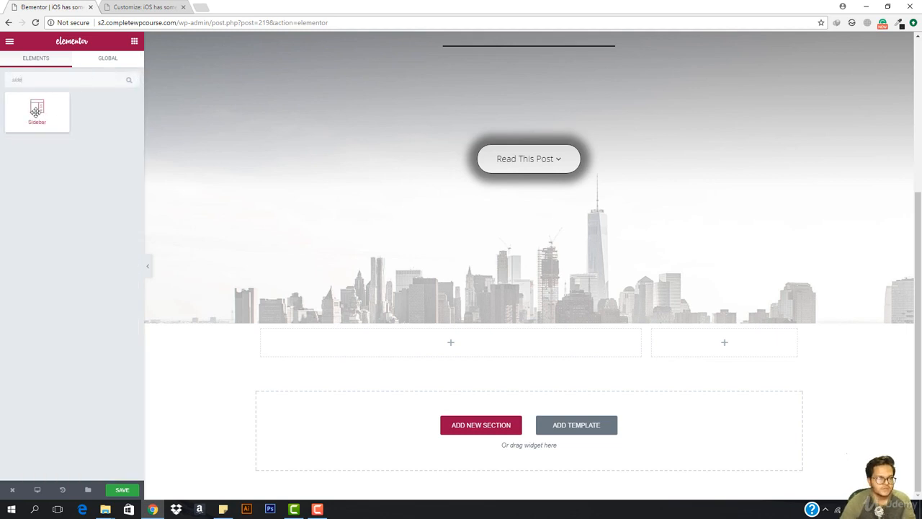
pyautogui.moveTo(37, 111); pyautogui.dragTo(726, 353)
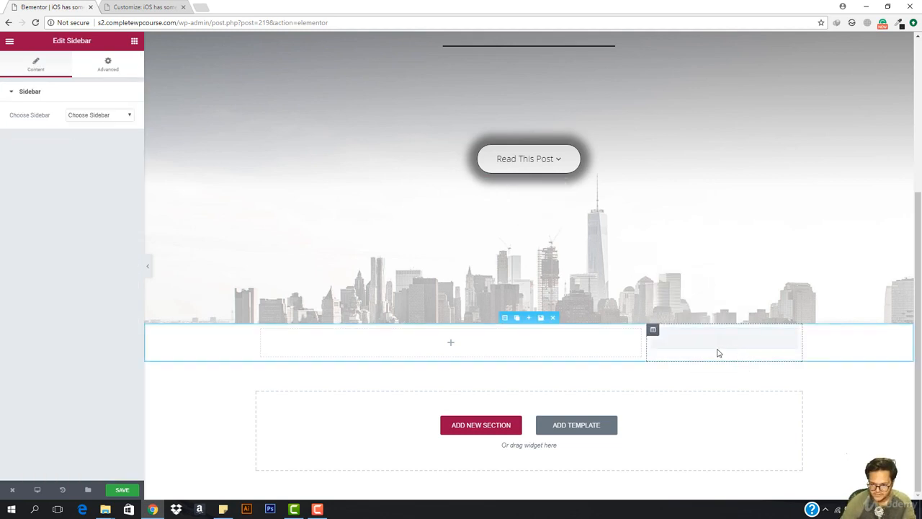
pyautogui.click(118, 118)
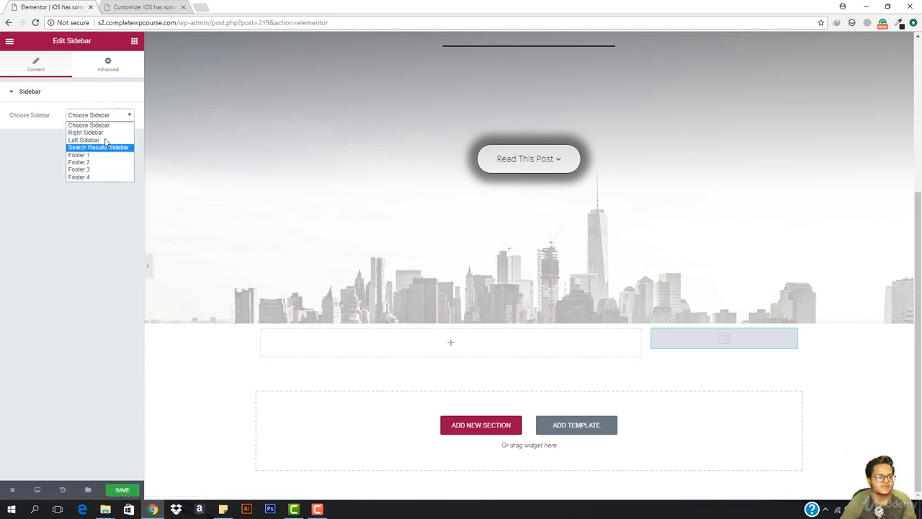
pyautogui.click(105, 133)
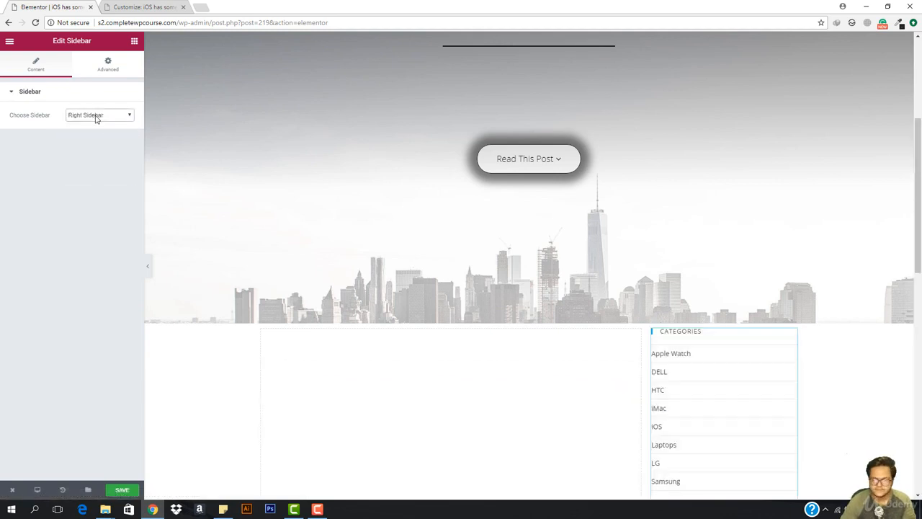
pyautogui.click(133, 41)
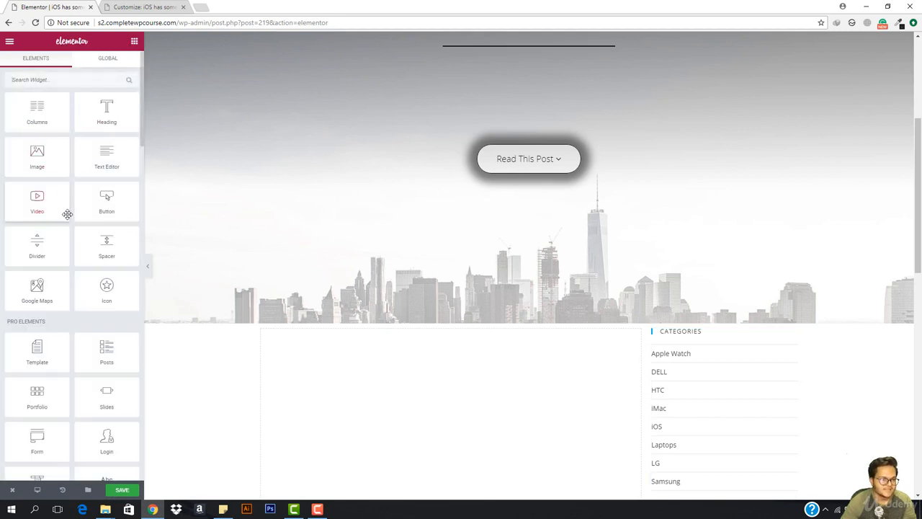
# - Add a Text Editor widget to the wide left column
pyautogui.scroll(-3, 91, 211)
pyautogui.scroll(3, 91, 211)
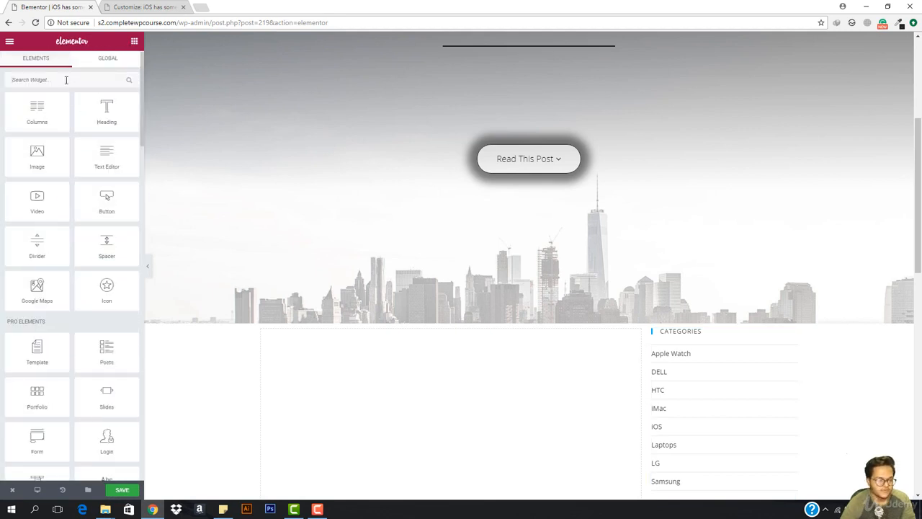
pyautogui.click(65, 80)
pyautogui.write('text')
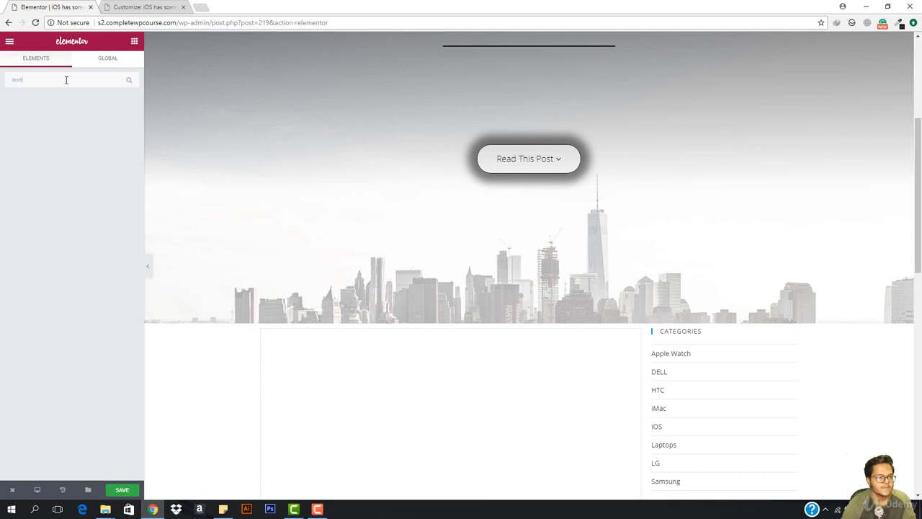
pyautogui.moveTo(37, 114); pyautogui.dragTo(472, 402)
# - Copy the placeholder paragraph and paste it repeatedly to make a long text
pyautogui.scroll(-2, 381, 343)
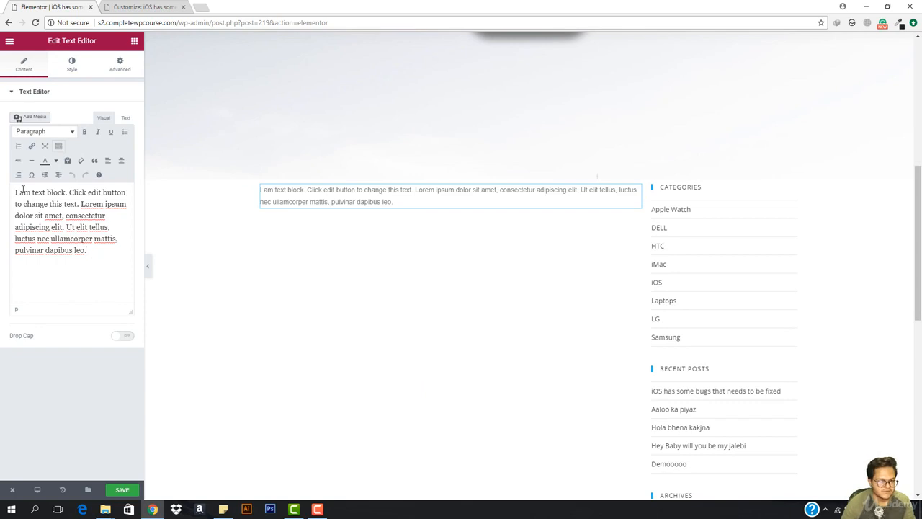
pyautogui.moveTo(98, 253); pyautogui.dragTo(16, 192)
pyautogui.hotkey('ctrl', 'c')
pyautogui.hotkey('ctrl', 'v')
pyautogui.hotkey('ctrl', 'v')
pyautogui.hotkey('ctrl', 'v')
pyautogui.hotkey('ctrl', 'v')
pyautogui.hotkey('ctrl', 'v')
pyautogui.hotkey('ctrl', 'v')
pyautogui.hotkey('ctrl', 'v')
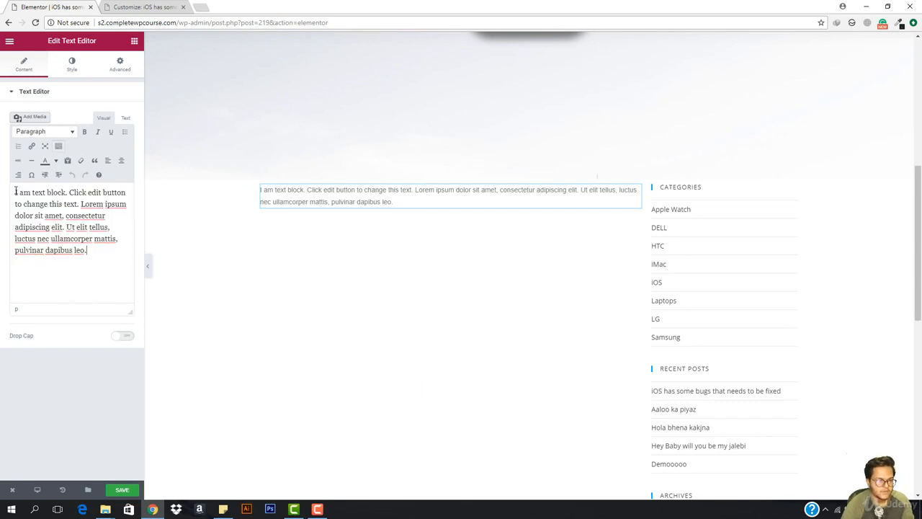
pyautogui.hotkey('ctrl', 'v')
pyautogui.hotkey('ctrl', 'v')
pyautogui.hotkey('ctrl', 'v')
pyautogui.hotkey('ctrl', 'v')
pyautogui.hotkey('ctrl', 'v')
pyautogui.hotkey('ctrl', 'v')
pyautogui.hotkey('ctrl', 'v')
pyautogui.hotkey('ctrl', 'v')
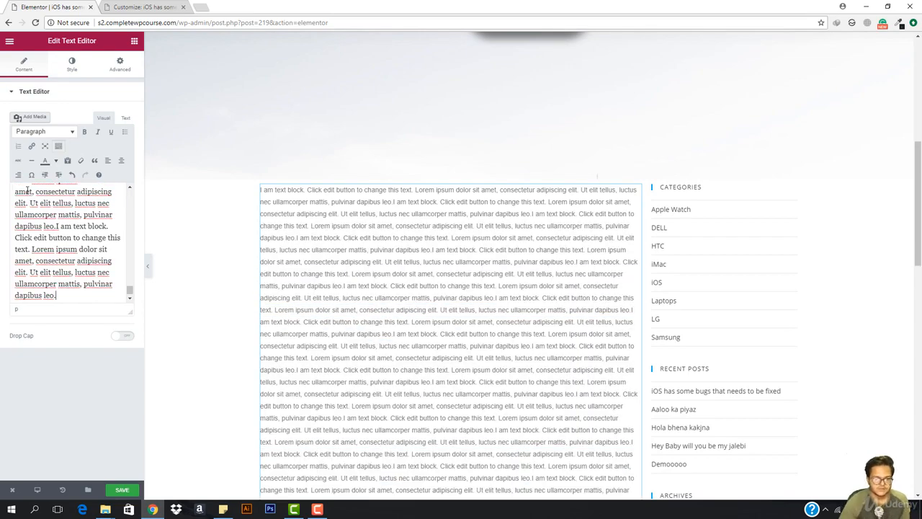
pyautogui.scroll(-6, 448, 306)
pyautogui.scroll(-3, 447, 305)
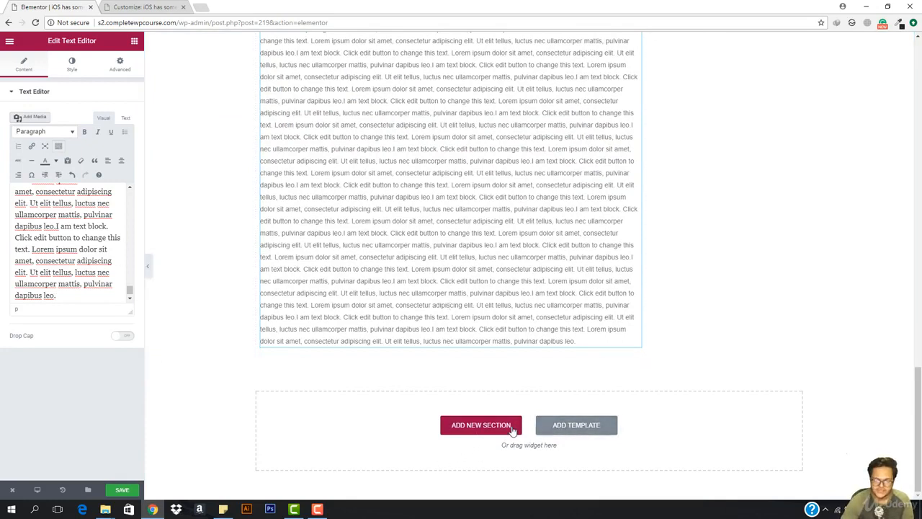
pyautogui.click(471, 426)
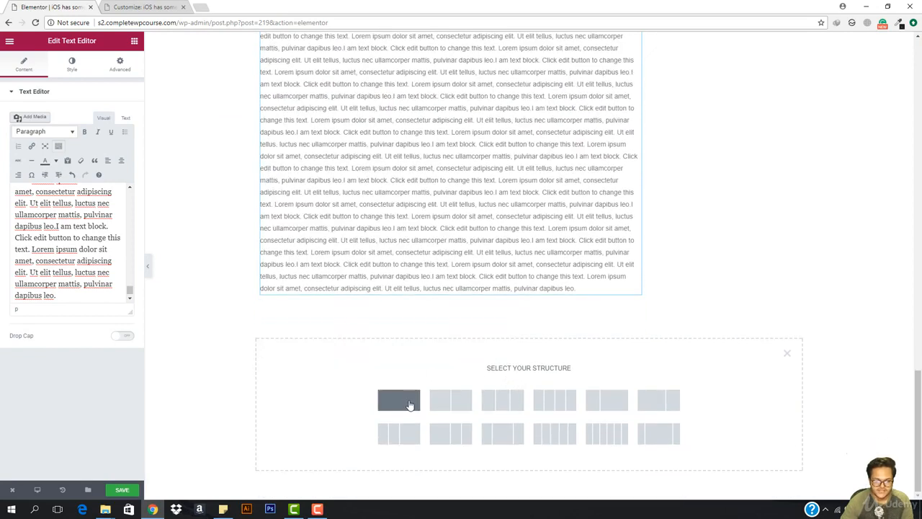
# - Make the new section single-column with a classic dark grey #6d6d6d background
pyautogui.click(408, 405)
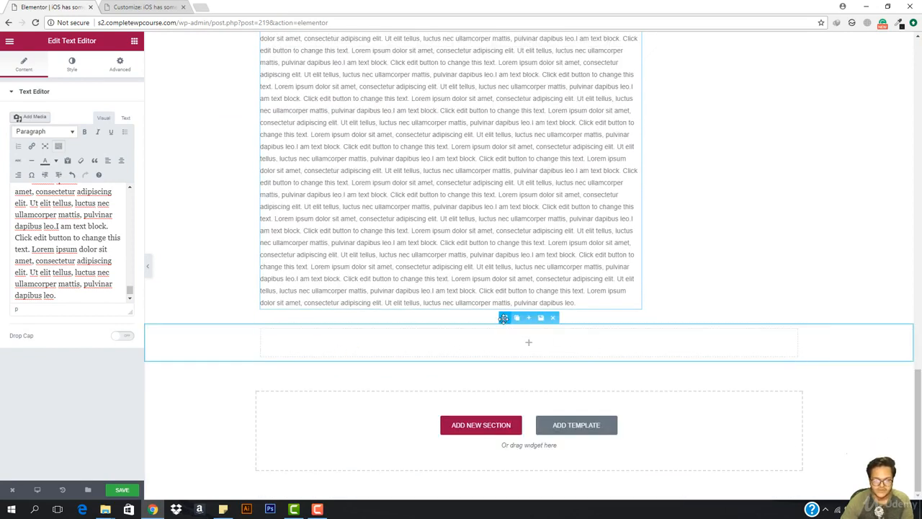
pyautogui.click(504, 318)
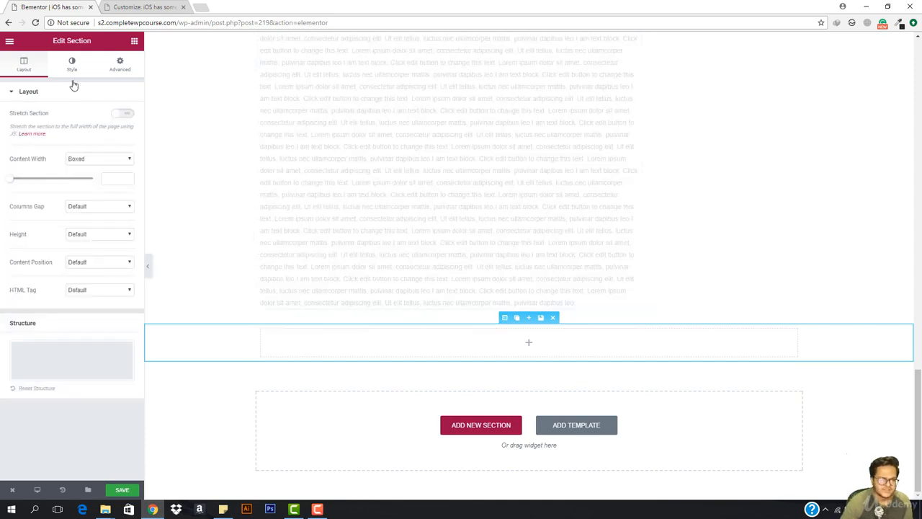
pyautogui.click(71, 68)
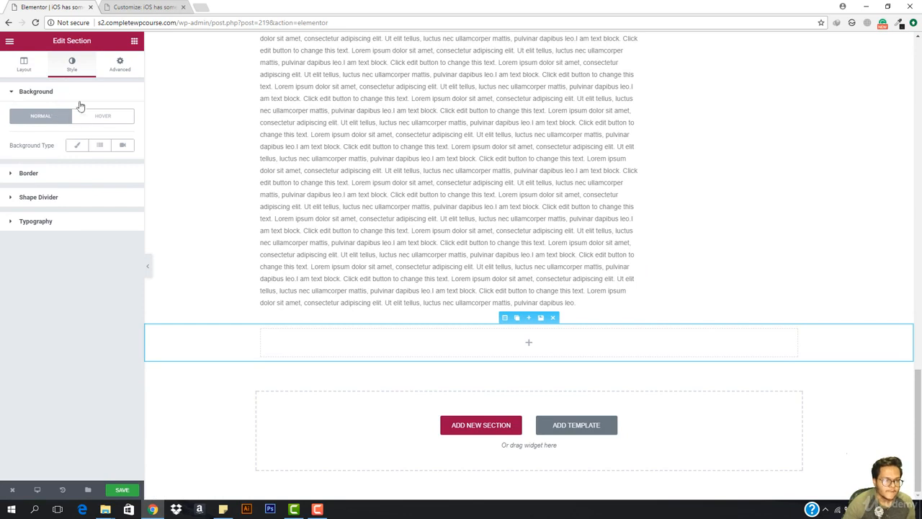
pyautogui.click(77, 146)
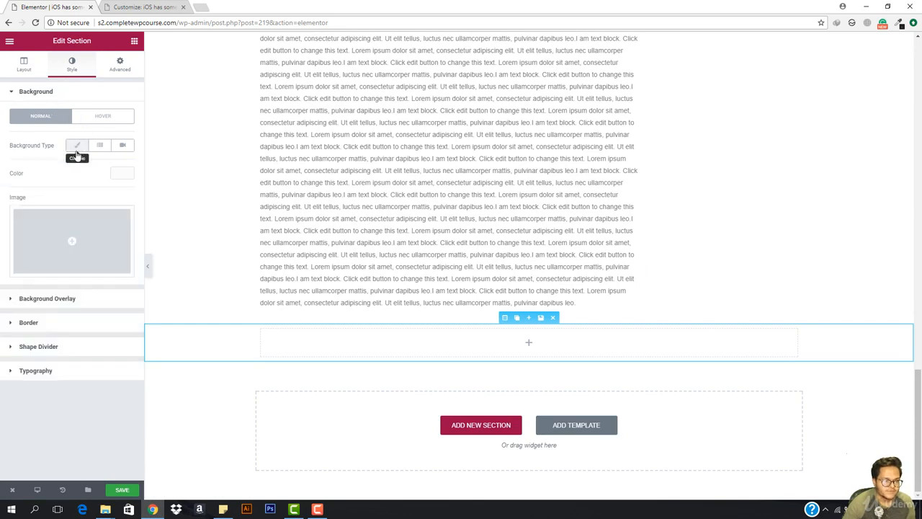
pyautogui.click(124, 174)
pyautogui.moveTo(83, 237); pyautogui.dragTo(33, 241)
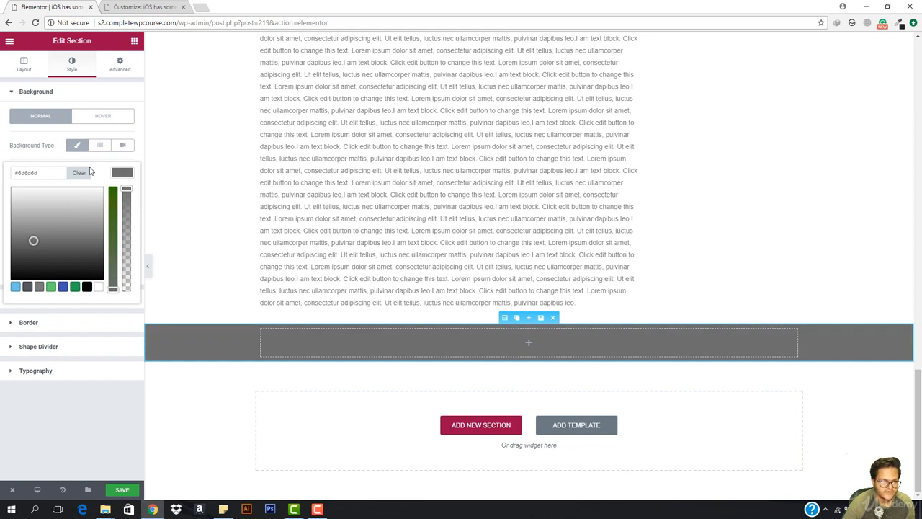
pyautogui.click(24, 65)
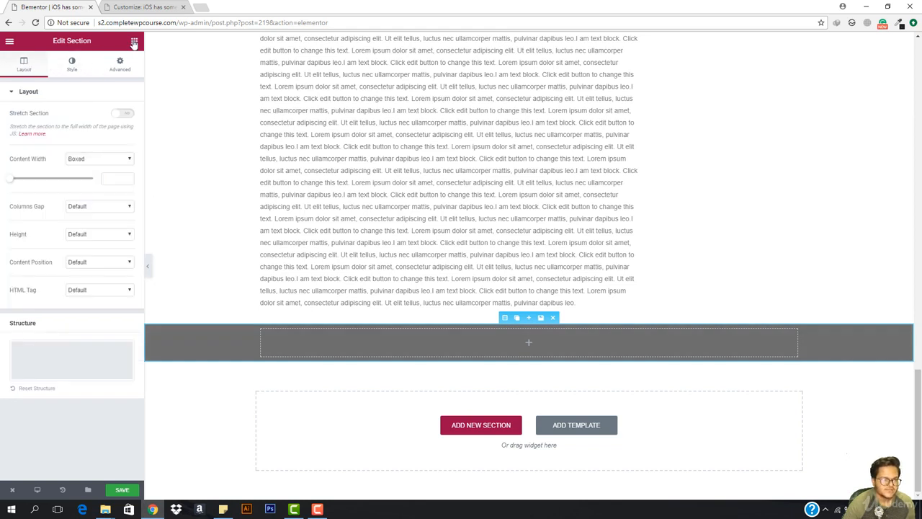
# - Add a Text Editor to the grey section and begin replacing its sample text with a copyright notice
pyautogui.click(133, 41)
pyautogui.moveTo(107, 155); pyautogui.dragTo(545, 348)
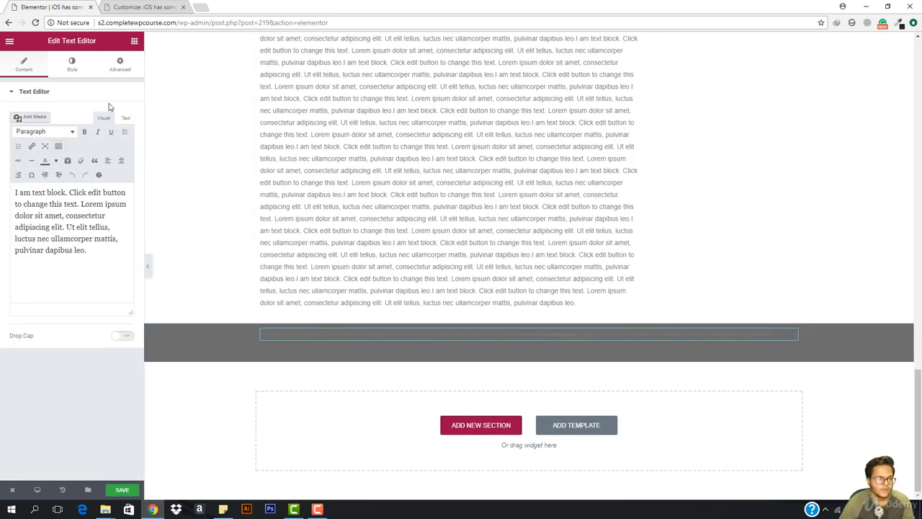
pyautogui.click(125, 118)
pyautogui.click(113, 233)
pyautogui.hotkey('ctrl', 'a')
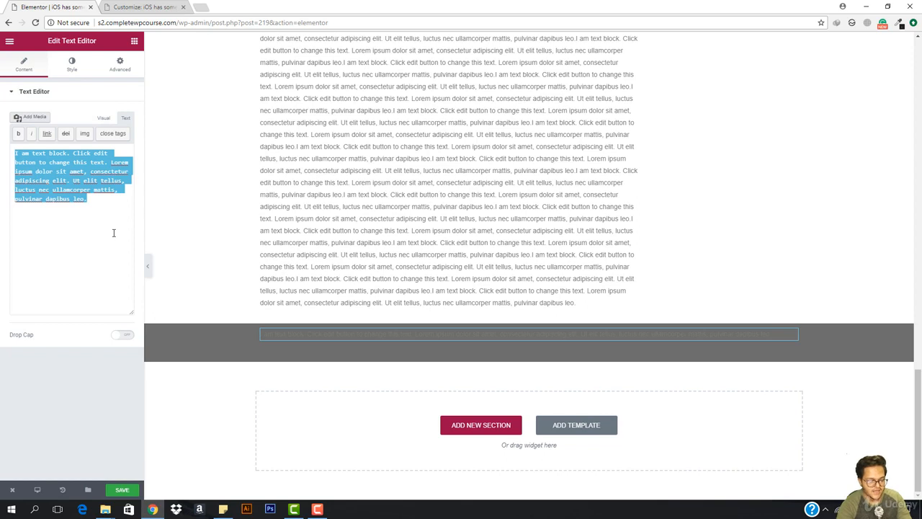
pyautogui.write('&copy CompleteWPCourse 2017')
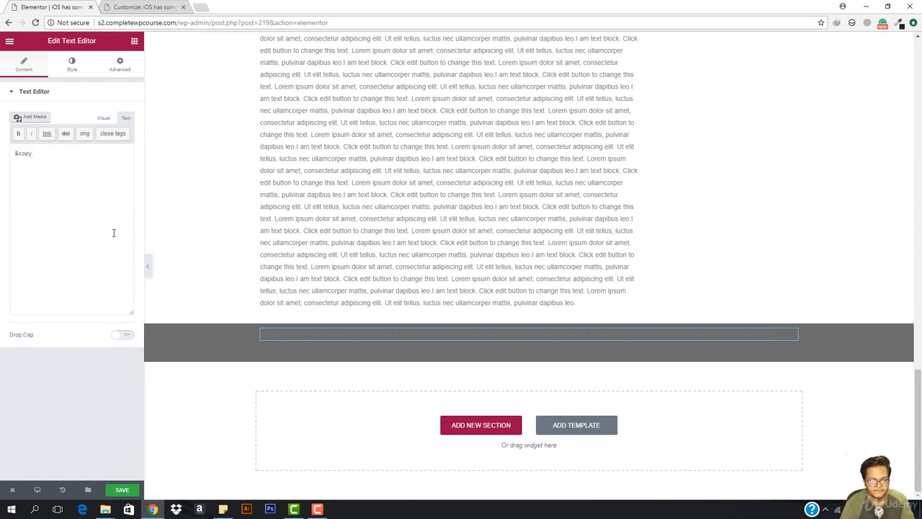
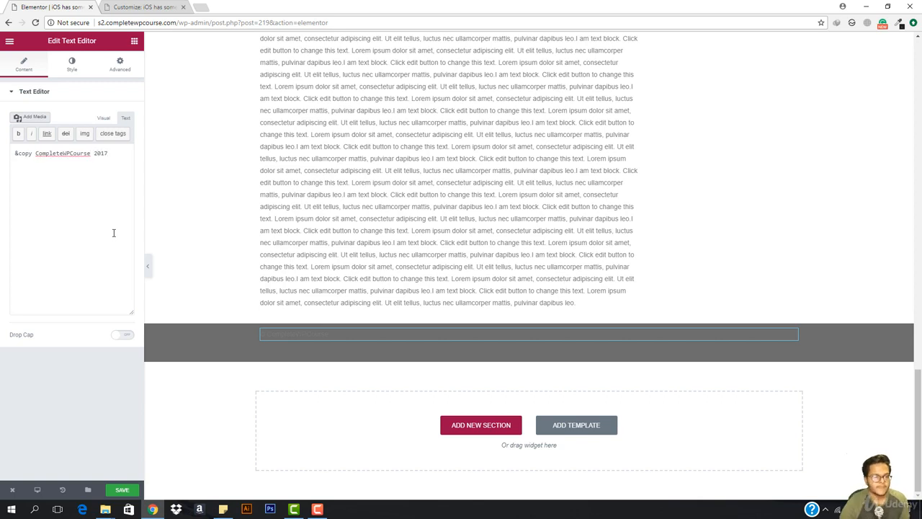
# - Make the '© CompleteWPCourse 2017' footer text white and centre-aligned
pyautogui.click(72, 63)
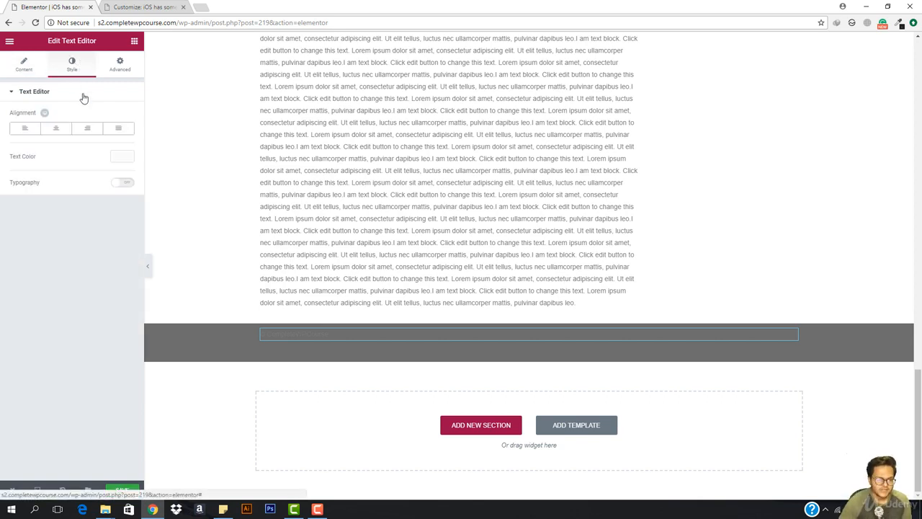
pyautogui.click(122, 157)
pyautogui.moveTo(127, 212); pyautogui.dragTo(128, 172)
pyautogui.moveTo(51, 211); pyautogui.dragTo(1, 162)
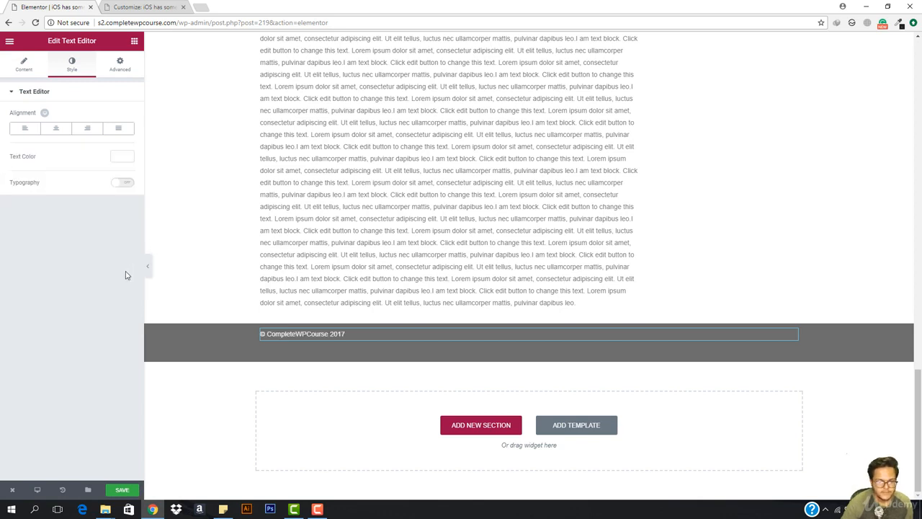
pyautogui.click(55, 128)
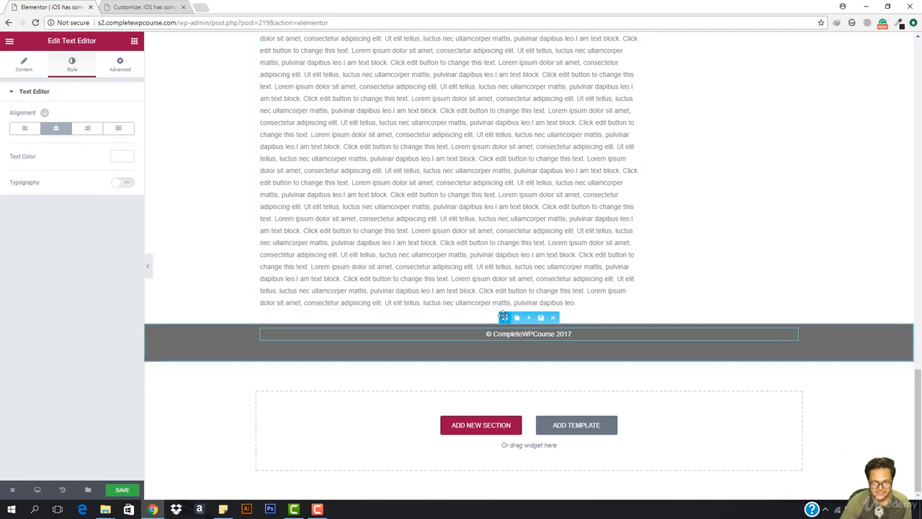
# - Preview the page without the editing panel, then save the changes
pyautogui.click(147, 265)
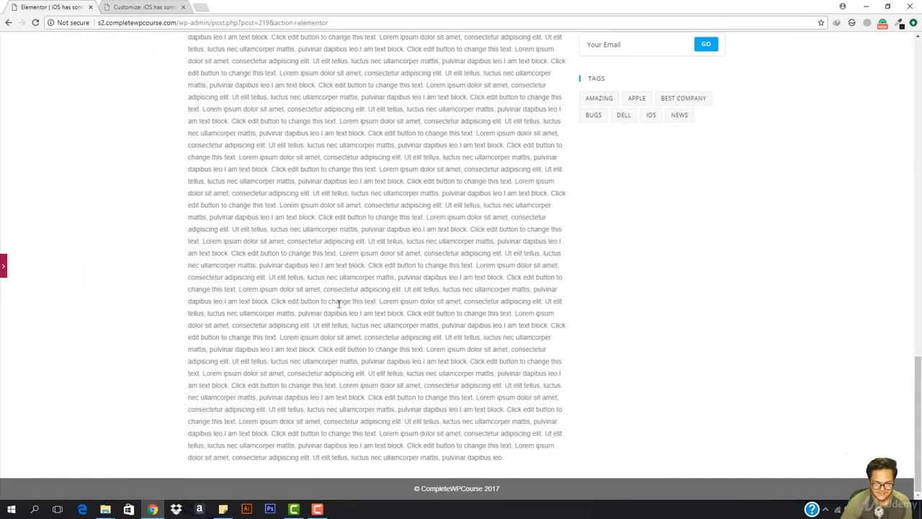
pyautogui.scroll(8, 478, 301)
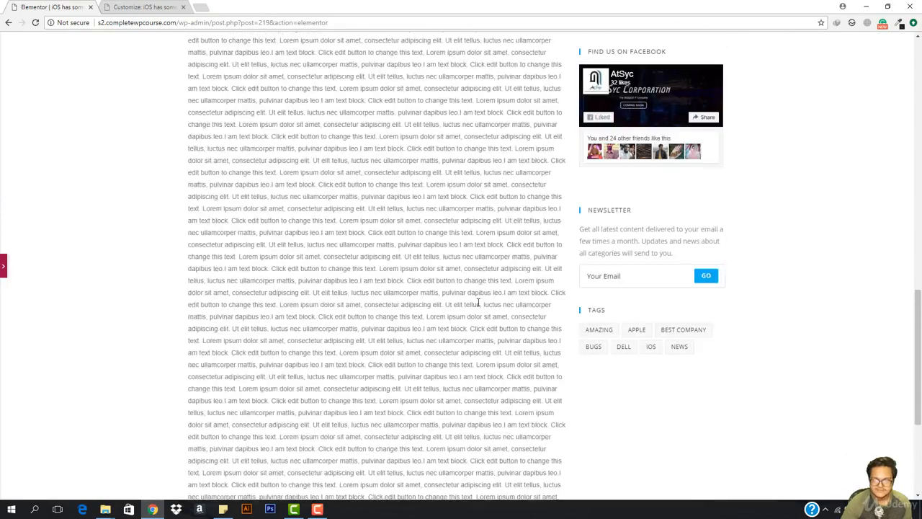
pyautogui.scroll(6, 478, 301)
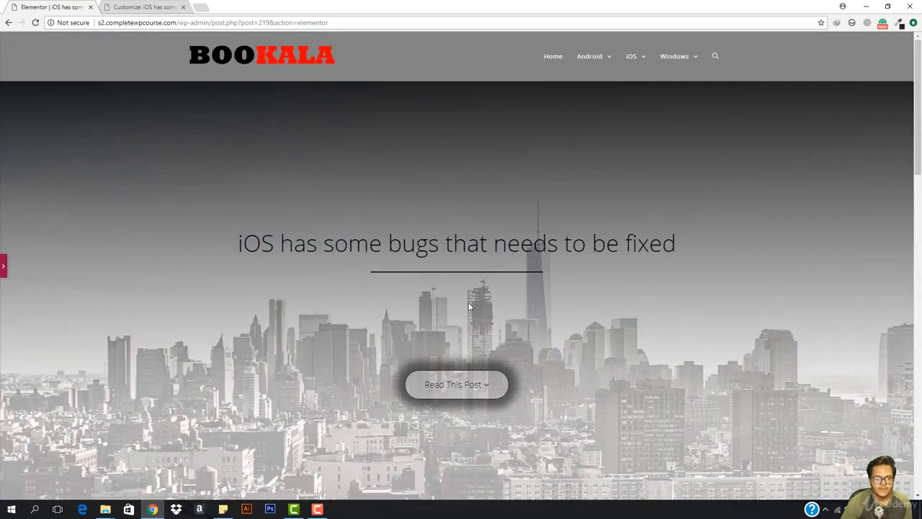
pyautogui.scroll(-3, 469, 307)
pyautogui.scroll(3, 468, 306)
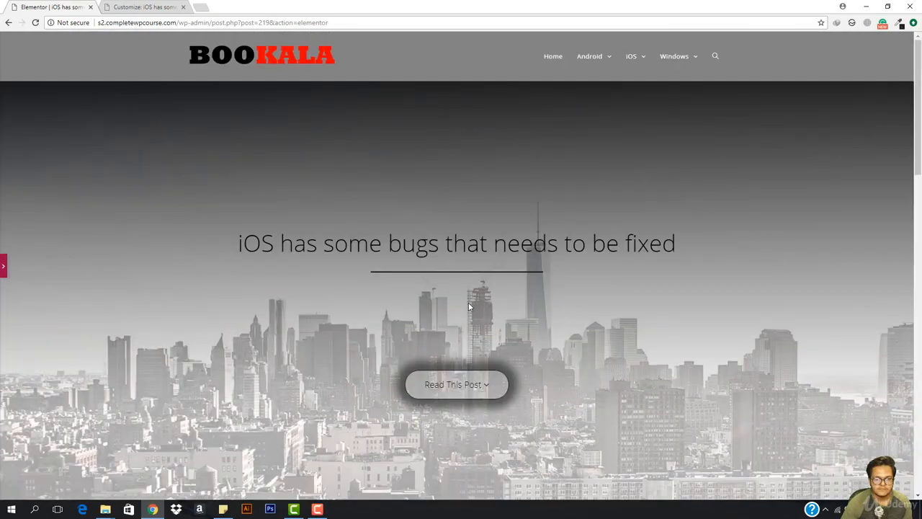
pyautogui.click(2, 267)
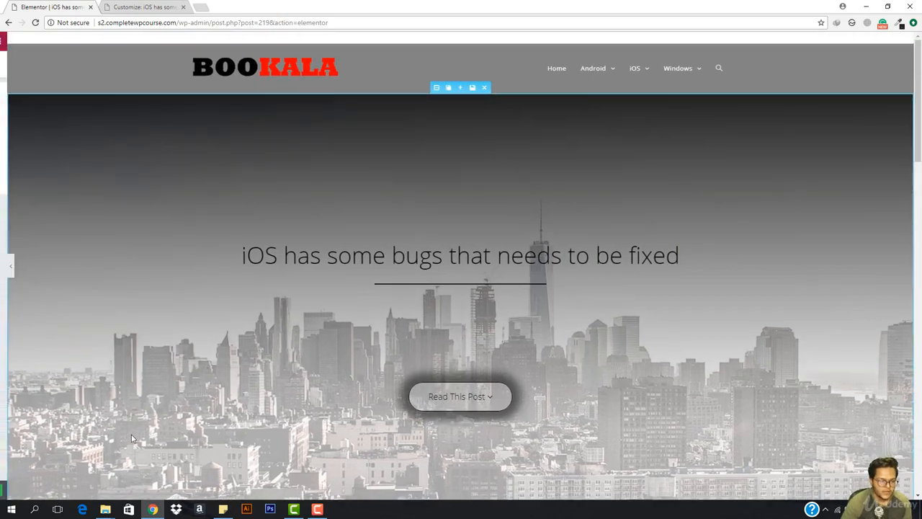
pyautogui.click(119, 490)
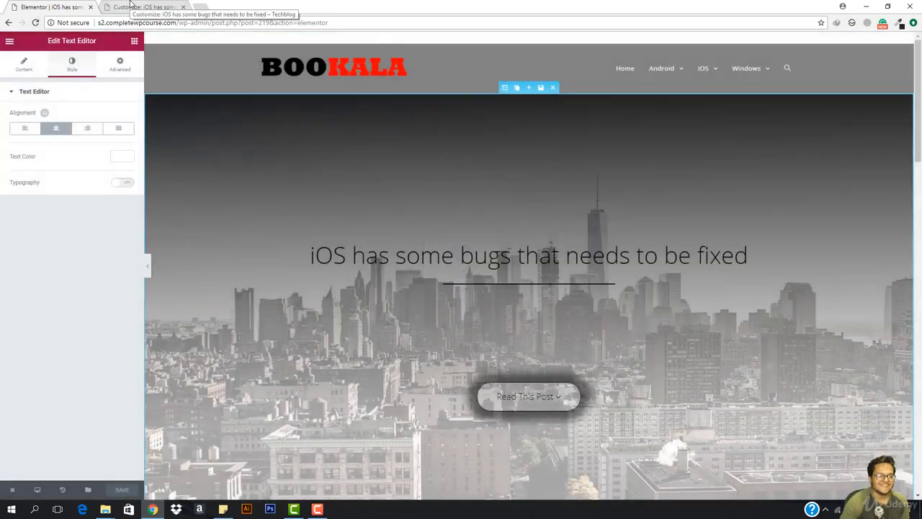
# - Close the Customizer to load the published post and check its heading and button
pyautogui.click(132, 5)
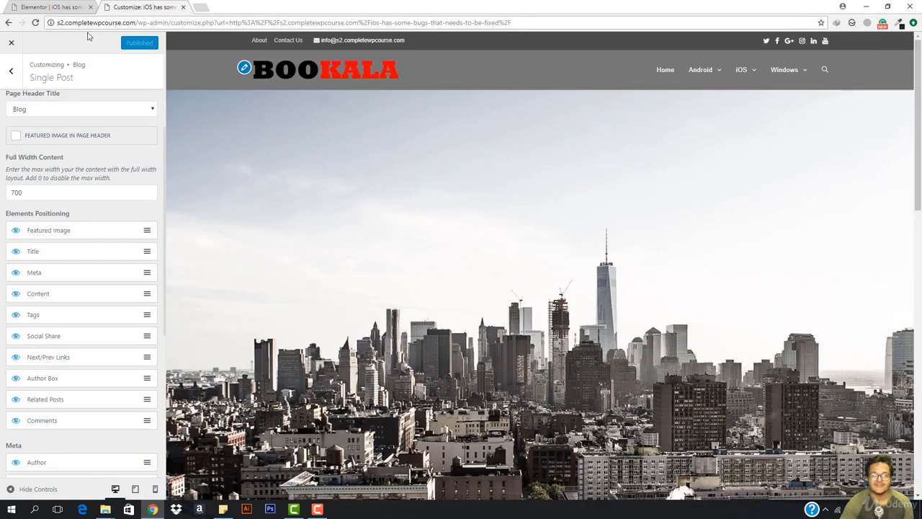
pyautogui.click(12, 44)
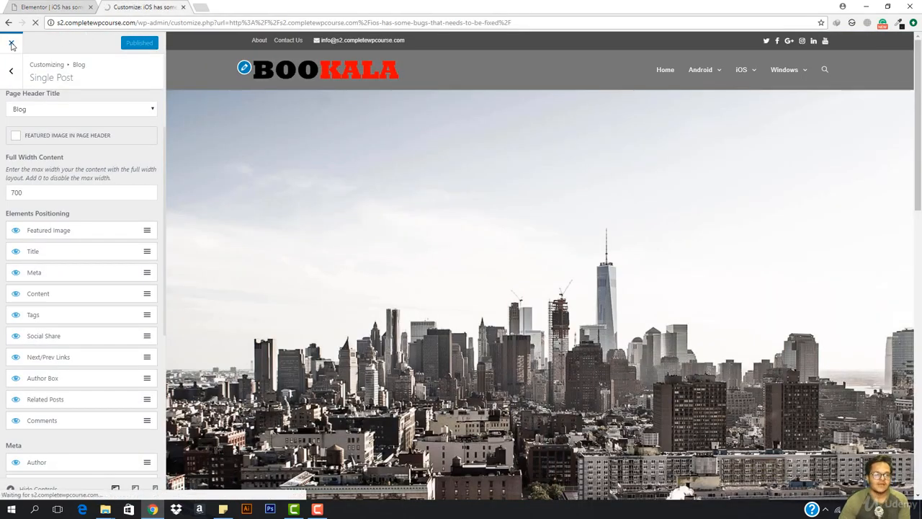
pyautogui.click(28, 6)
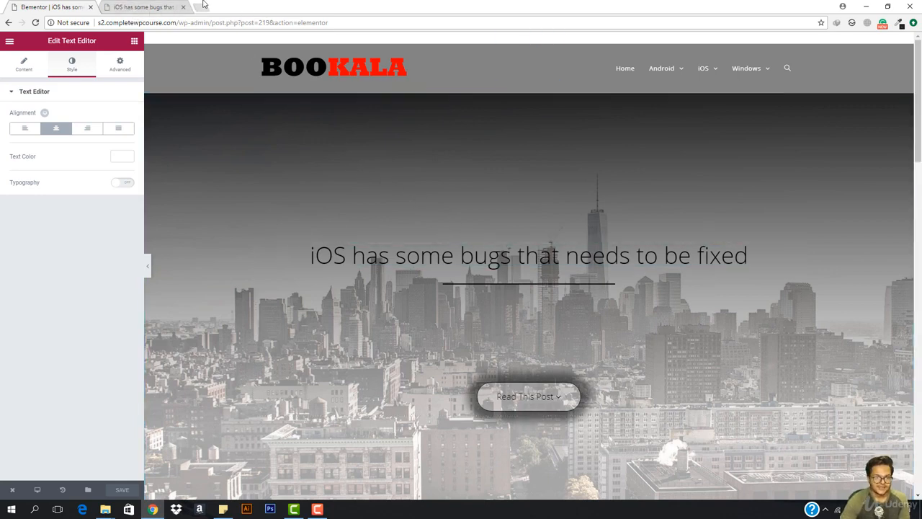
pyautogui.click(148, 6)
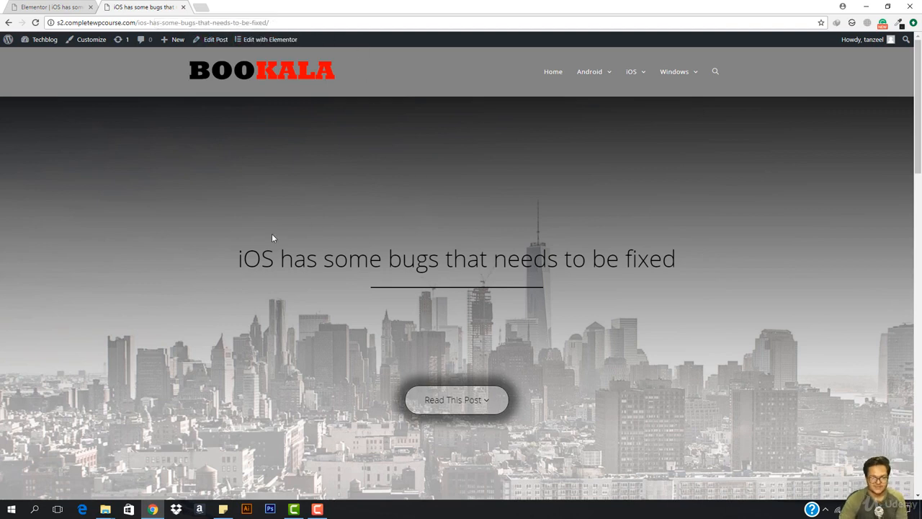
pyautogui.moveTo(232, 256); pyautogui.dragTo(682, 263)
pyautogui.click(682, 263)
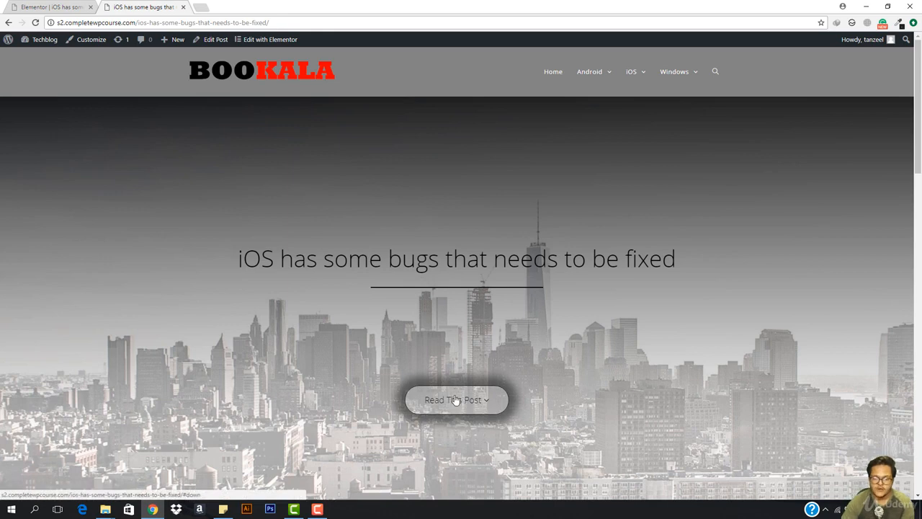
pyautogui.click(50, 6)
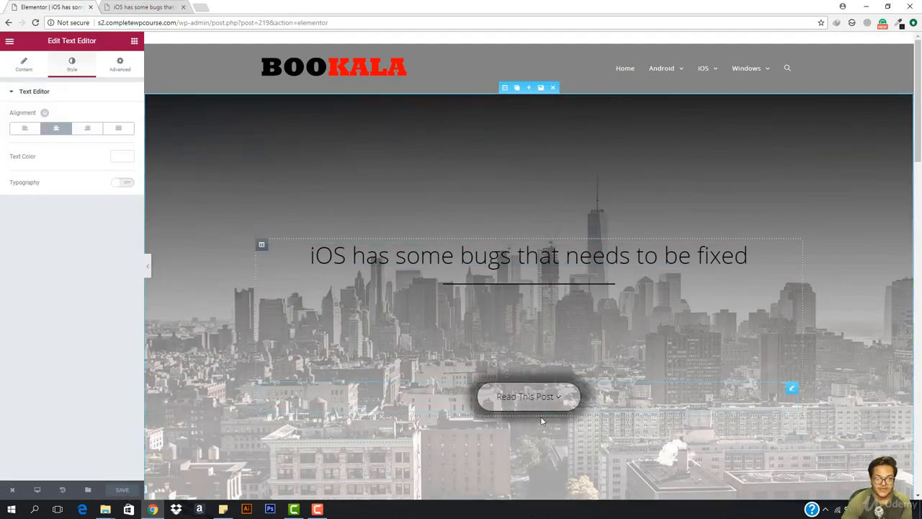
# - Set the Read This Post button's hover text colour to red #f20000
pyautogui.click(528, 395)
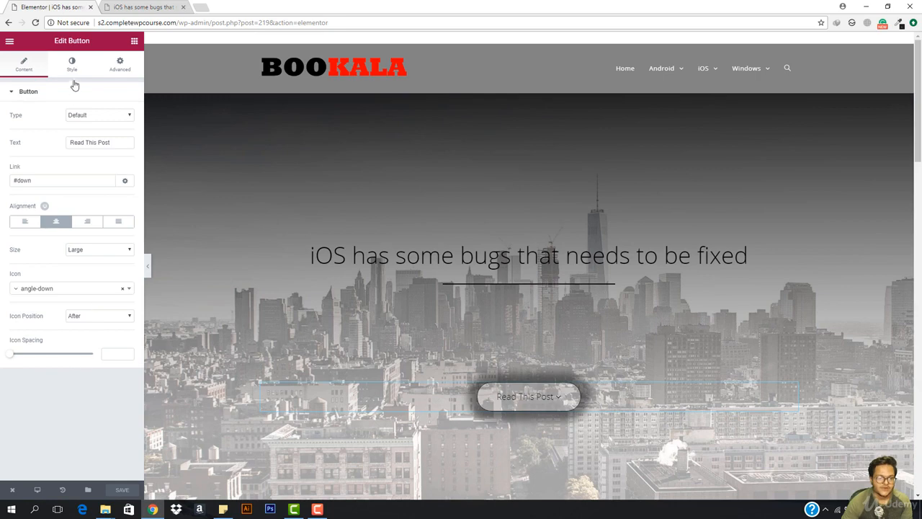
pyautogui.click(120, 64)
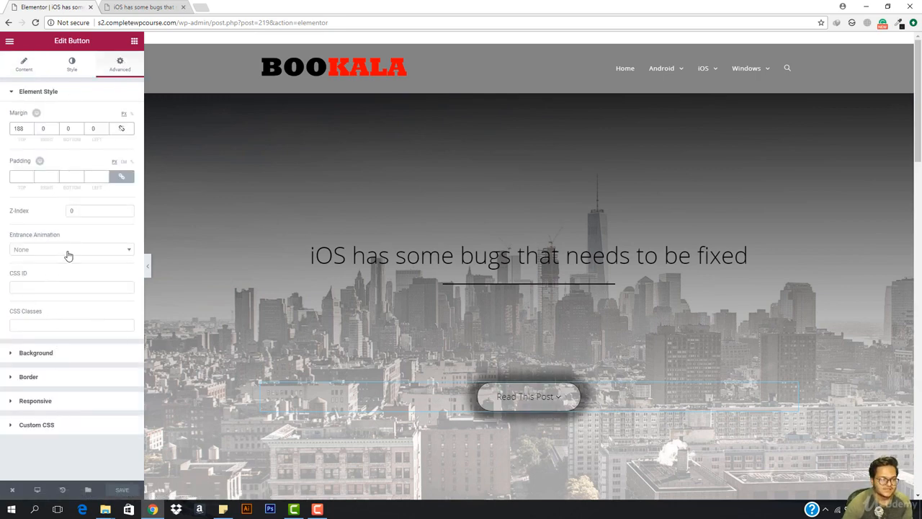
pyautogui.click(75, 64)
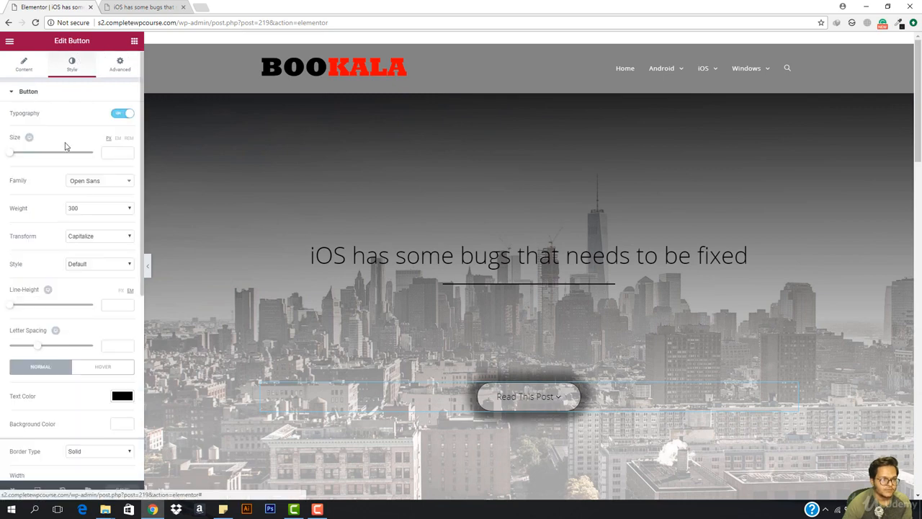
pyautogui.click(13, 95)
pyautogui.click(18, 95)
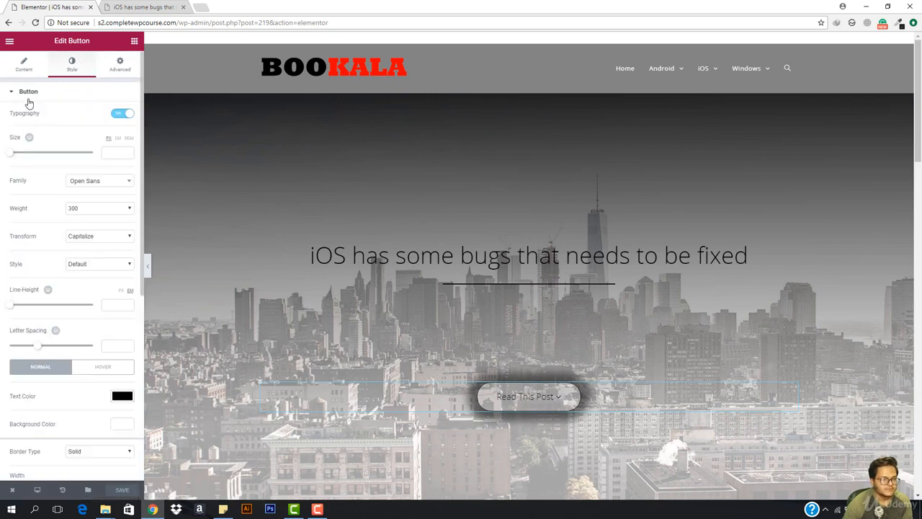
pyautogui.scroll(-1, 92, 310)
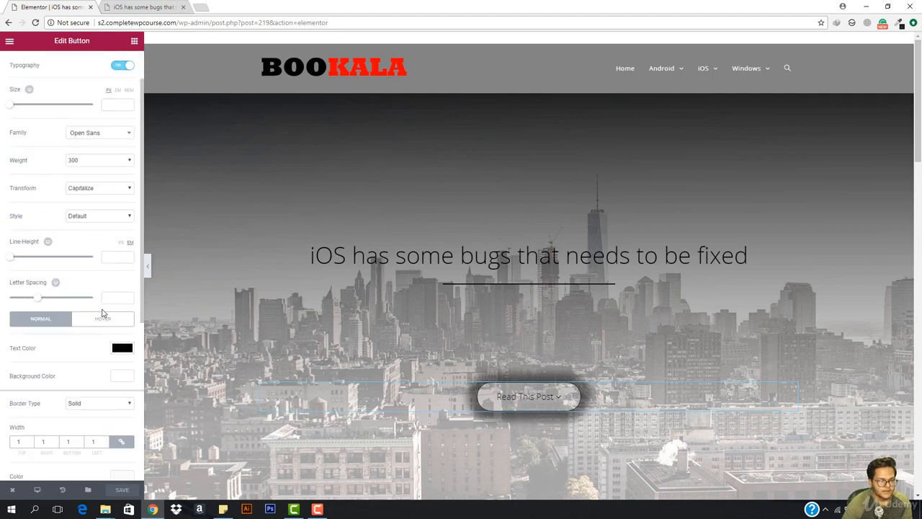
pyautogui.click(106, 321)
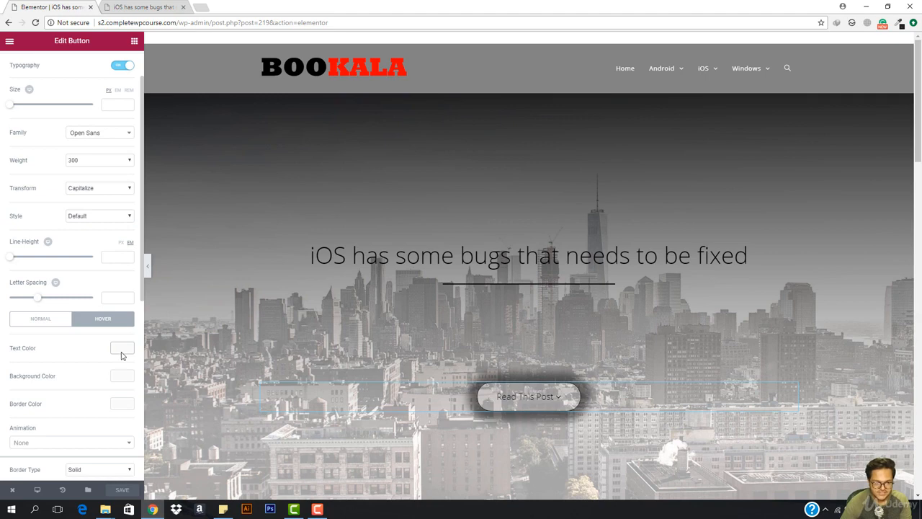
pyautogui.click(122, 348)
pyautogui.click(76, 462)
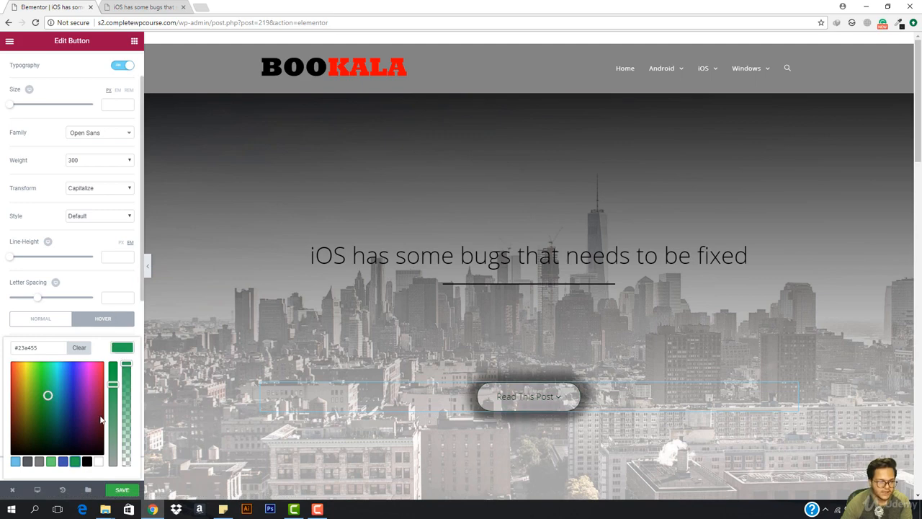
pyautogui.moveTo(113, 384); pyautogui.dragTo(119, 362)
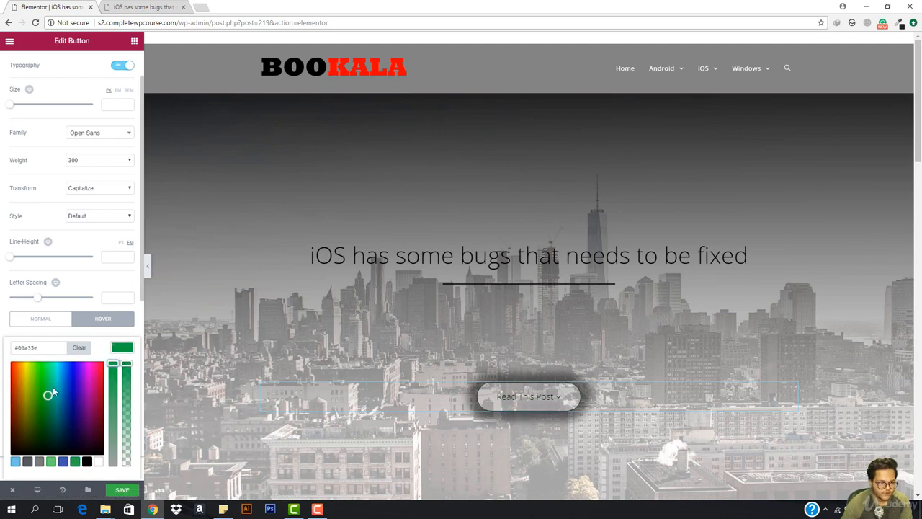
pyautogui.moveTo(52, 392); pyautogui.dragTo(10, 365)
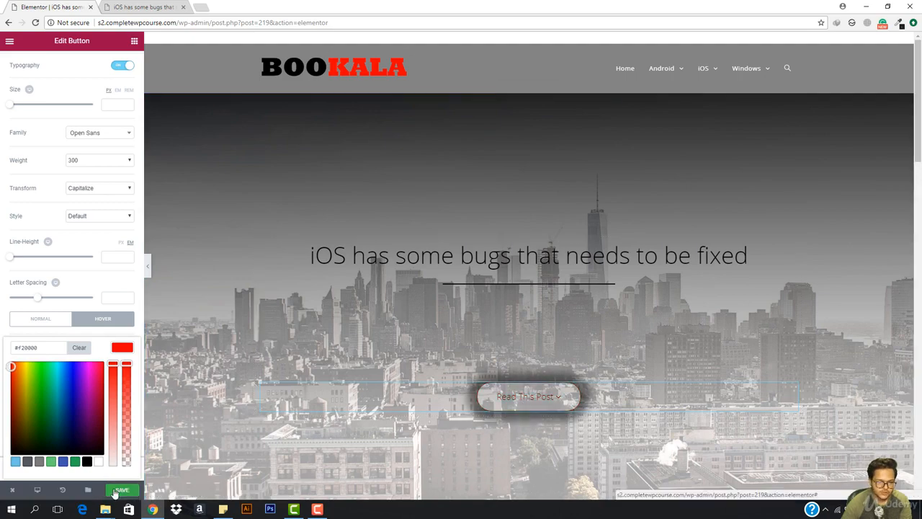
# - Save the page and reload the published post
pyautogui.click(115, 491)
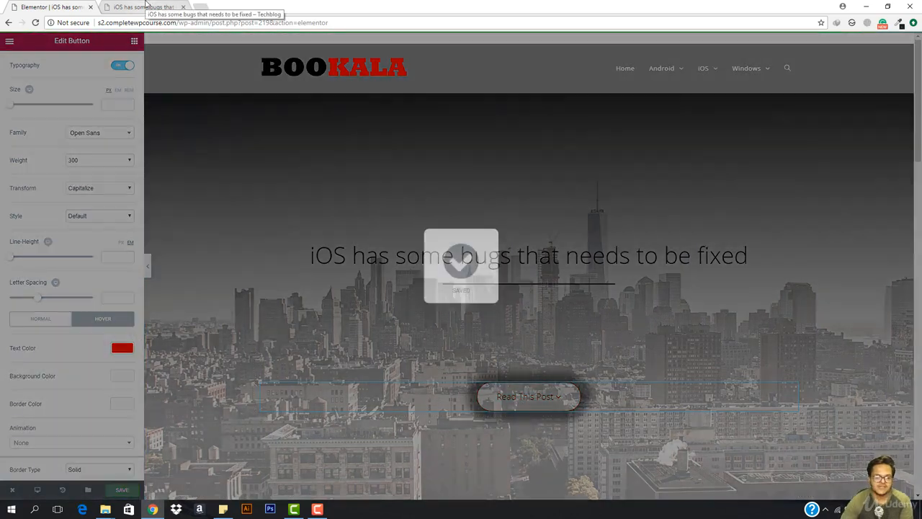
pyautogui.click(144, 5)
pyautogui.click(173, 22)
pyautogui.press('Return')
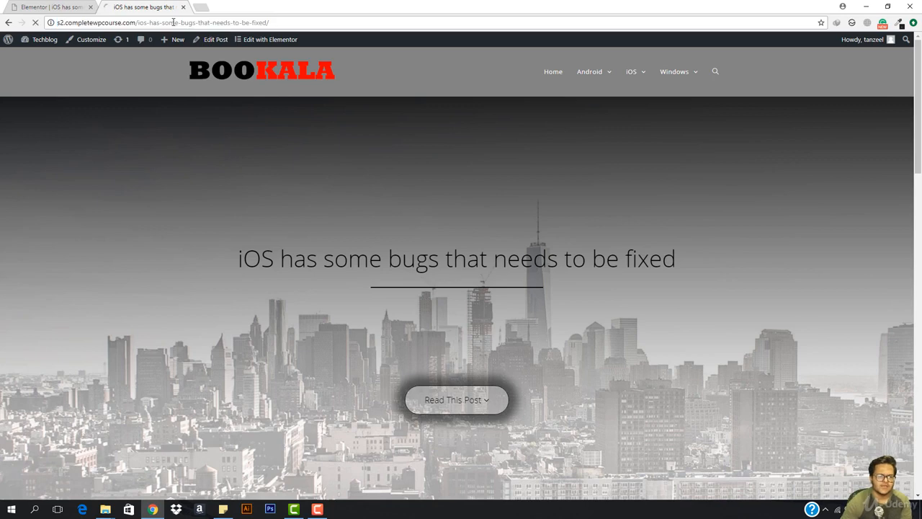
# - Test the Read This Post jump to the article twice on the live post, then return to the editor
pyautogui.click(465, 401)
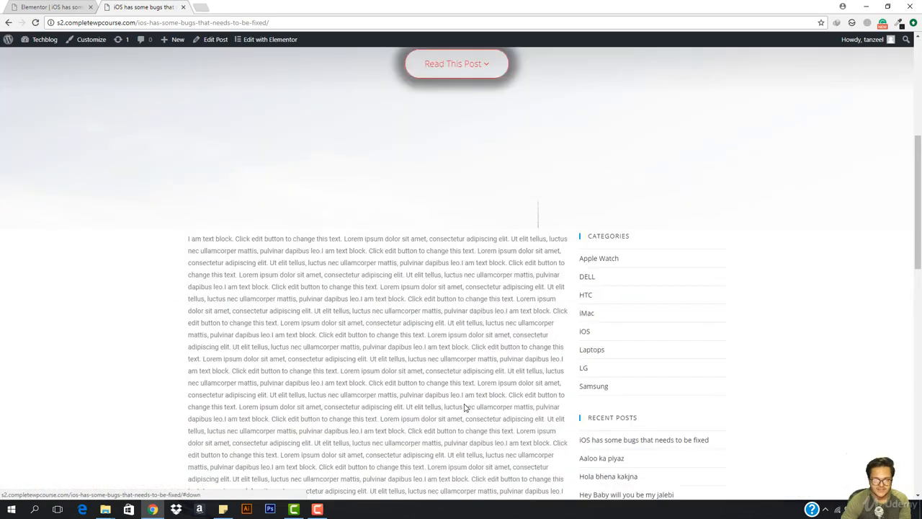
pyautogui.scroll(5, 464, 403)
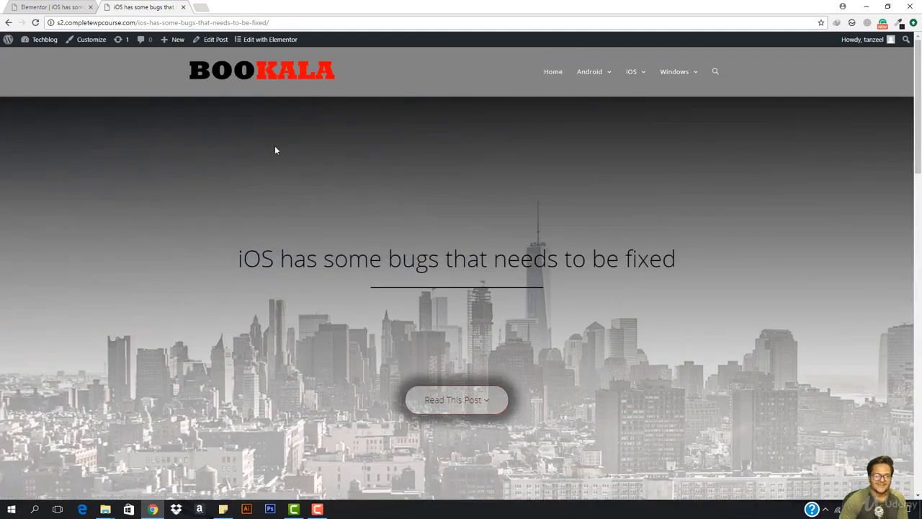
pyautogui.click(455, 399)
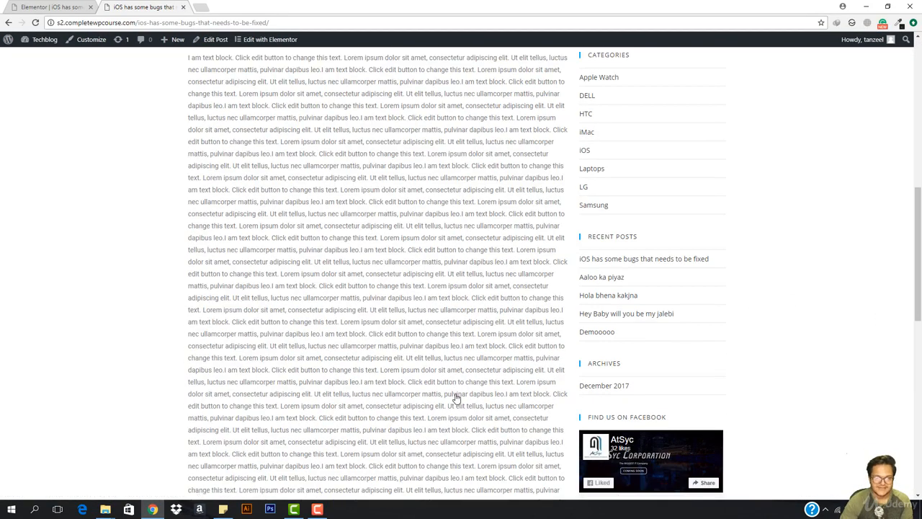
pyautogui.scroll(1, 457, 398)
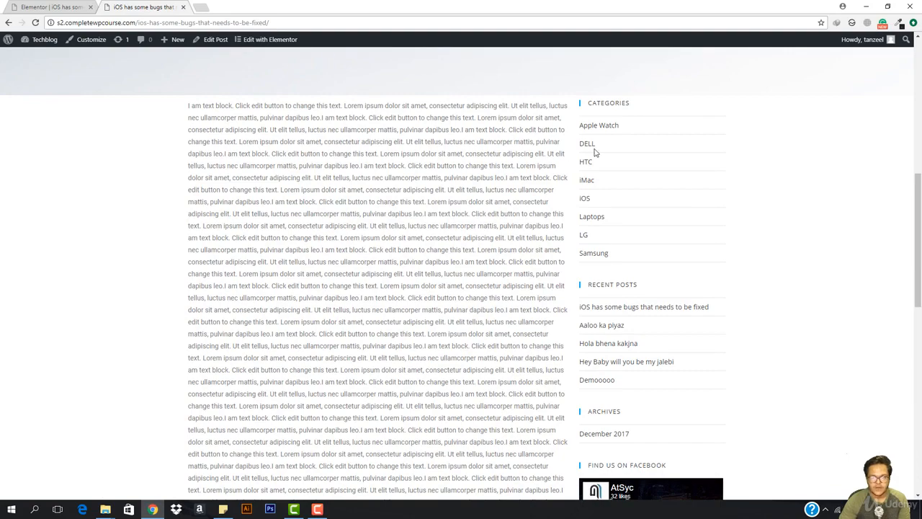
pyautogui.scroll(-1, 583, 276)
pyautogui.scroll(4, 173, 384)
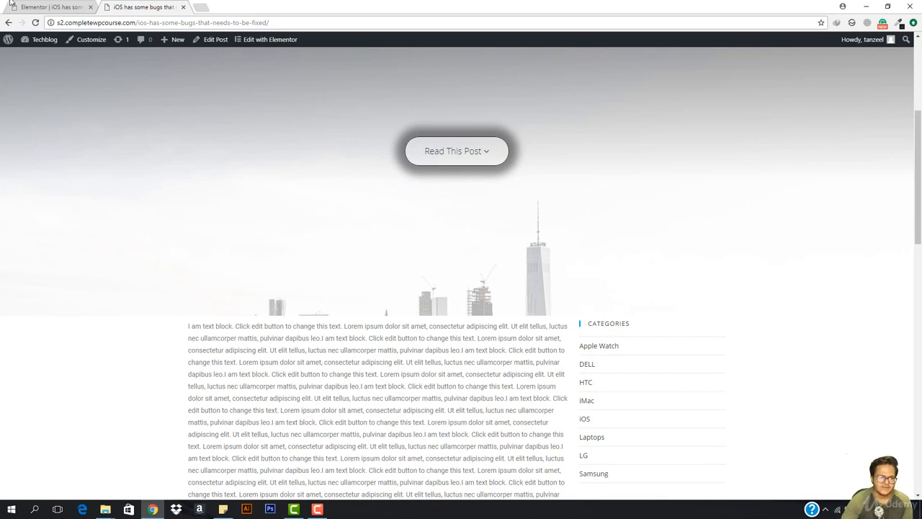
pyautogui.click(43, 7)
# - Give the content section an unlinked top margin of 90
pyautogui.scroll(-5, 495, 173)
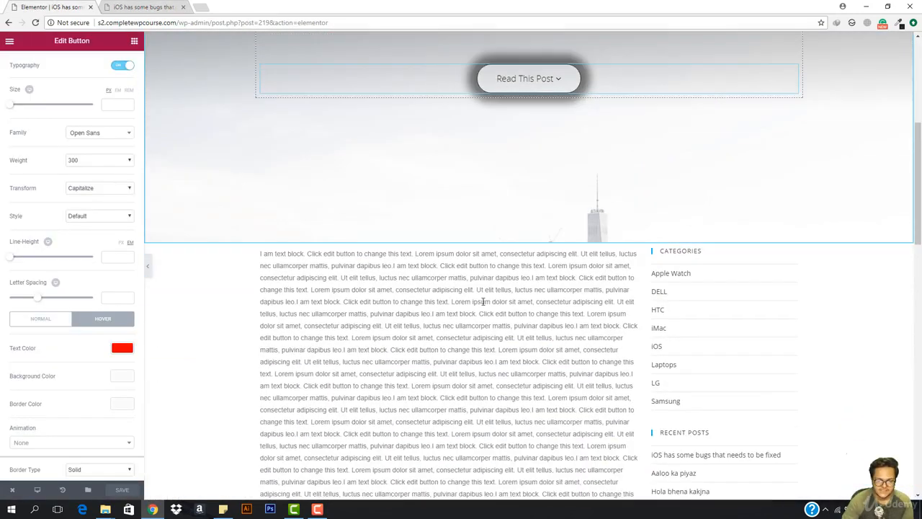
pyautogui.click(504, 147)
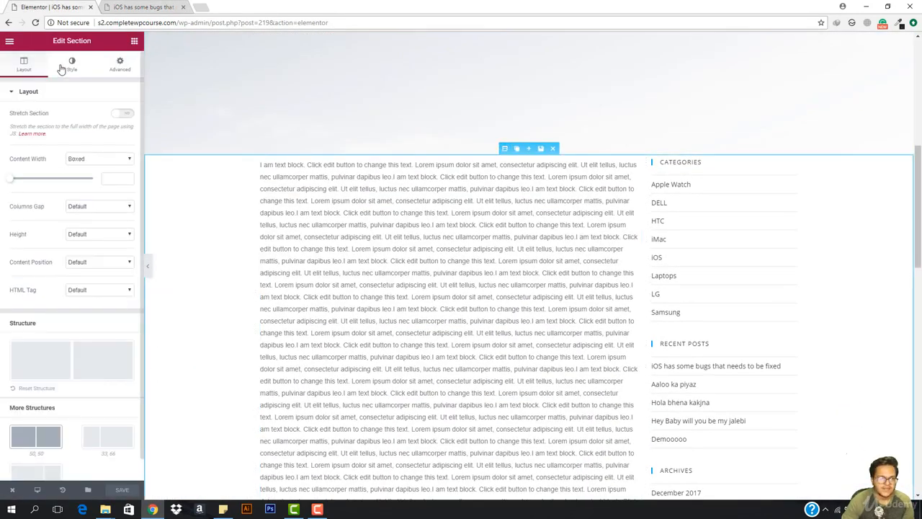
pyautogui.click(120, 69)
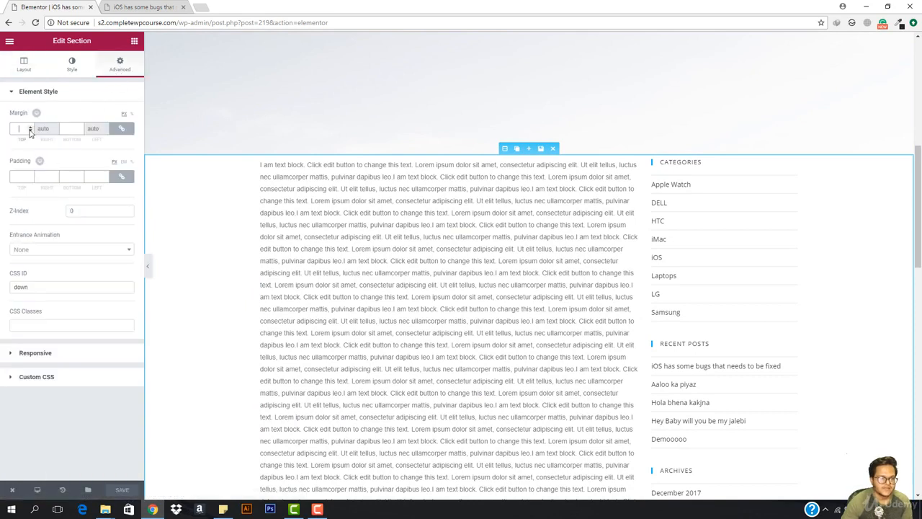
pyautogui.click(120, 129)
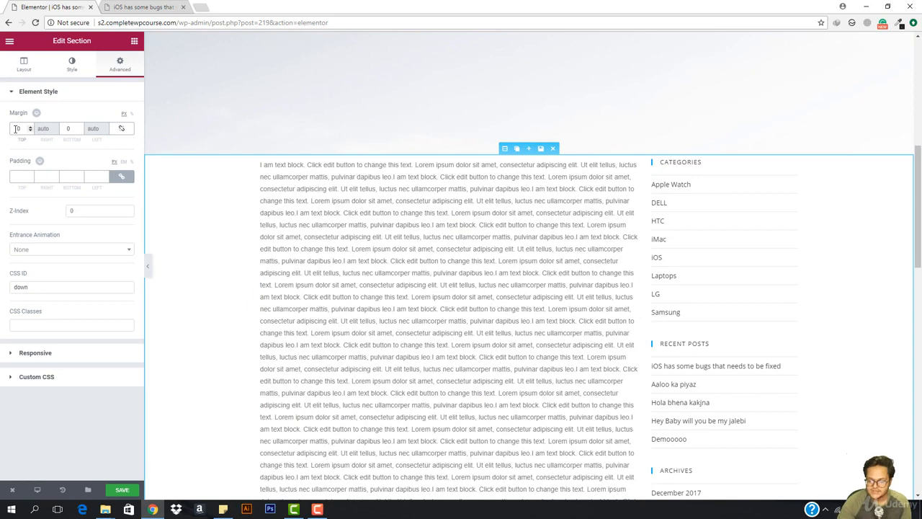
pyautogui.write('2')
pyautogui.press('BackSpace')
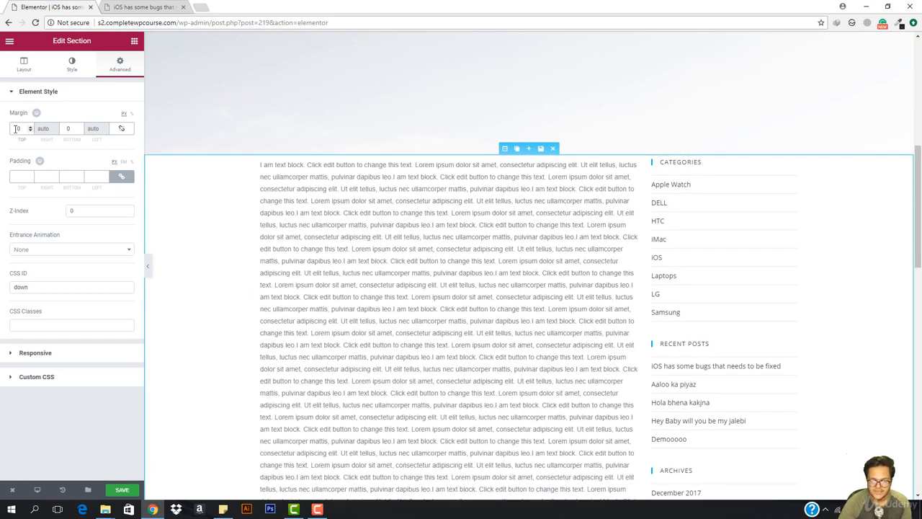
pyautogui.write('9')
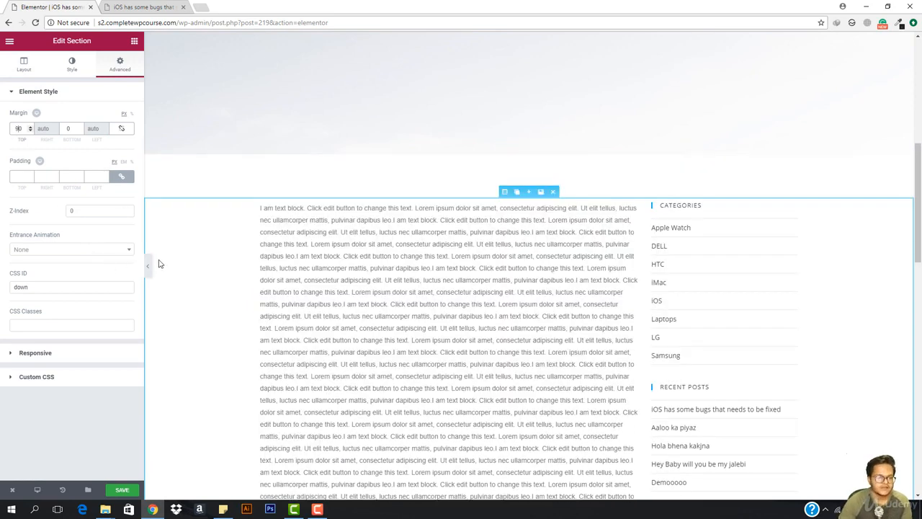
# - Preview the page at full width and save the changes
pyautogui.click(149, 265)
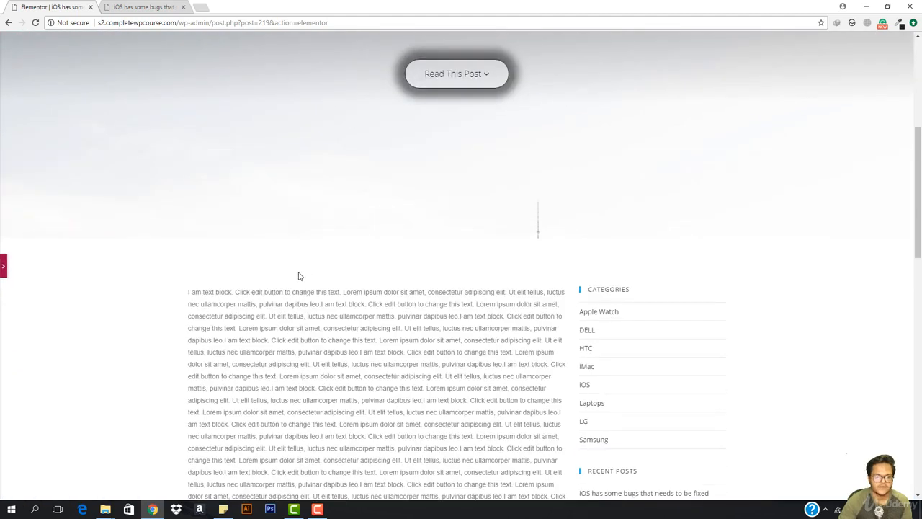
pyautogui.scroll(-1, 299, 276)
pyautogui.scroll(-3, 218, 243)
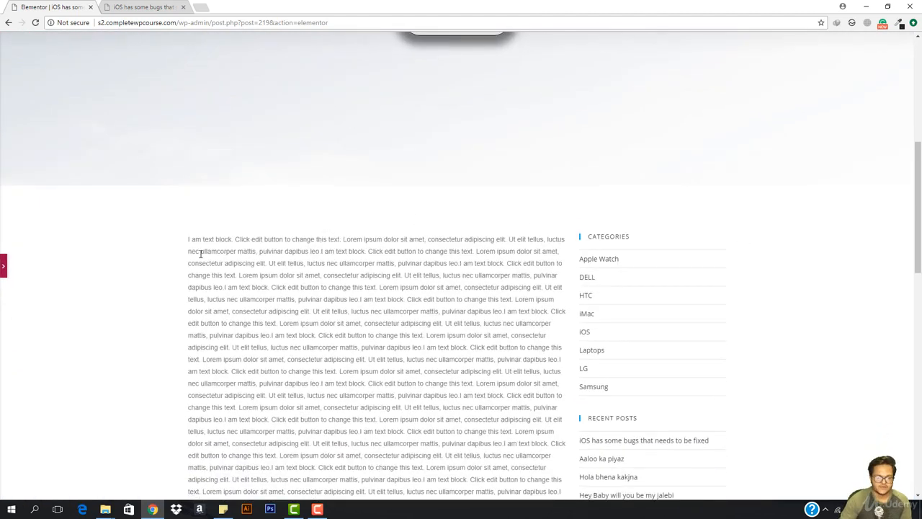
pyautogui.scroll(-7, 256, 231)
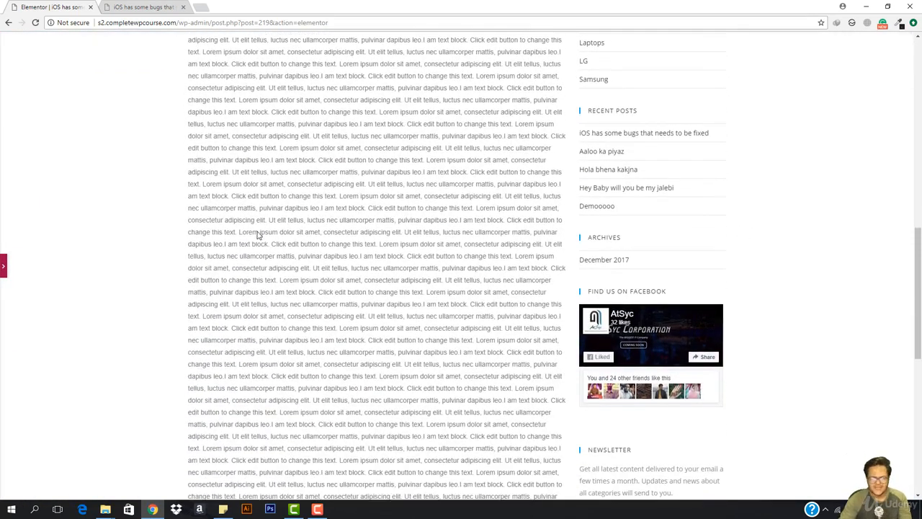
pyautogui.scroll(-2, 379, 365)
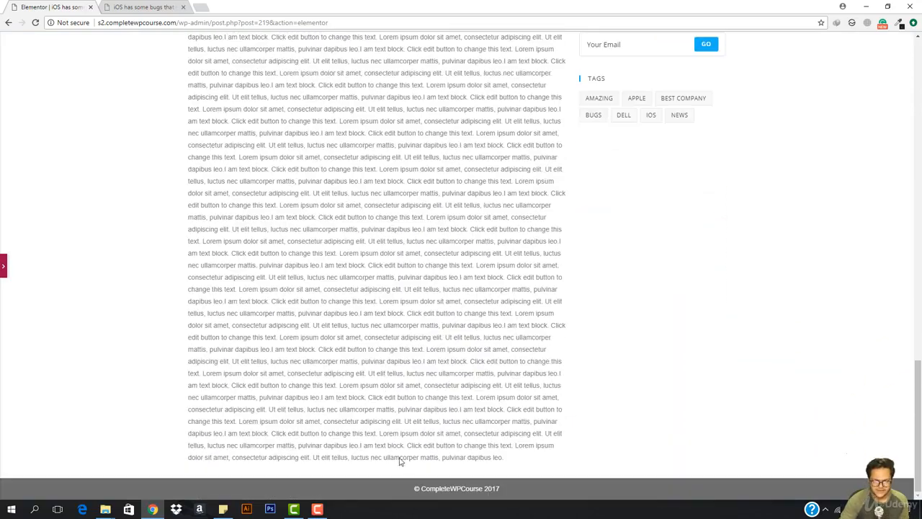
pyautogui.click(3, 266)
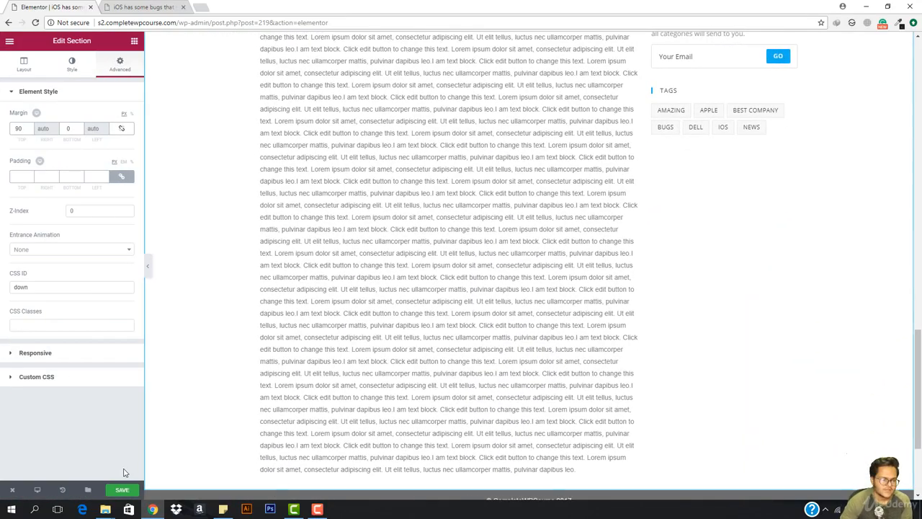
pyautogui.click(134, 491)
# - Reload the live post to see the gap below the hero and retest the Read This Post jump
pyautogui.click(164, 7)
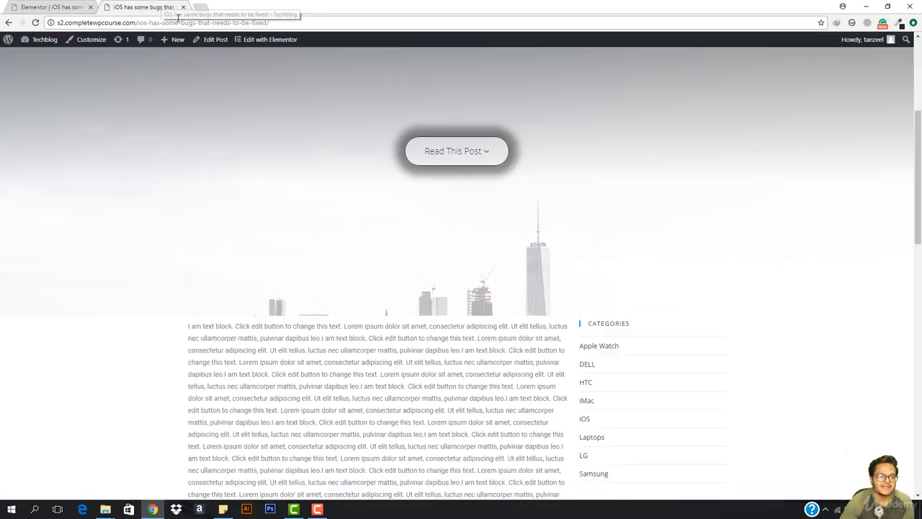
pyautogui.click(185, 22)
pyautogui.press('Return')
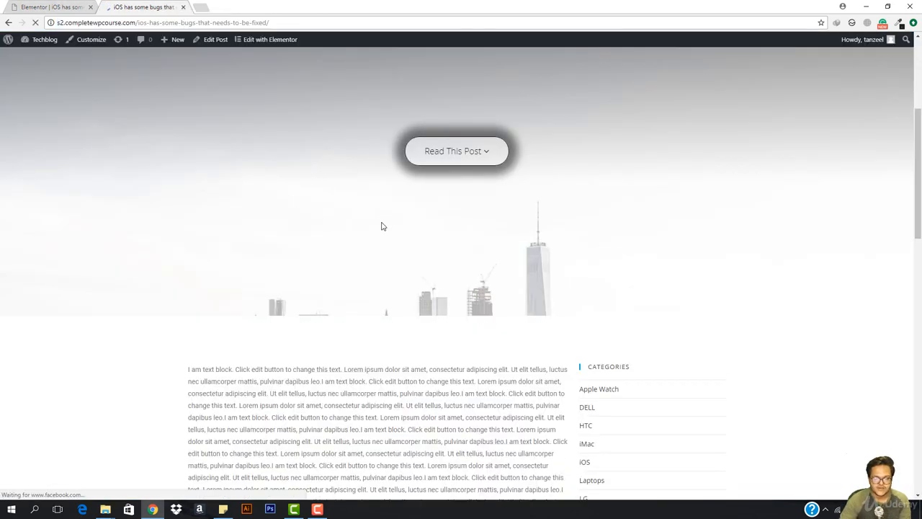
pyautogui.scroll(5, 380, 288)
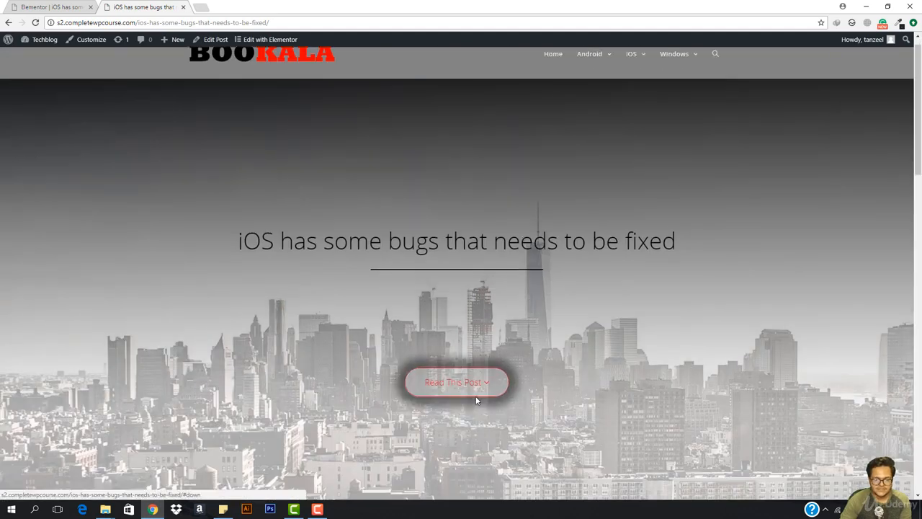
pyautogui.click(475, 400)
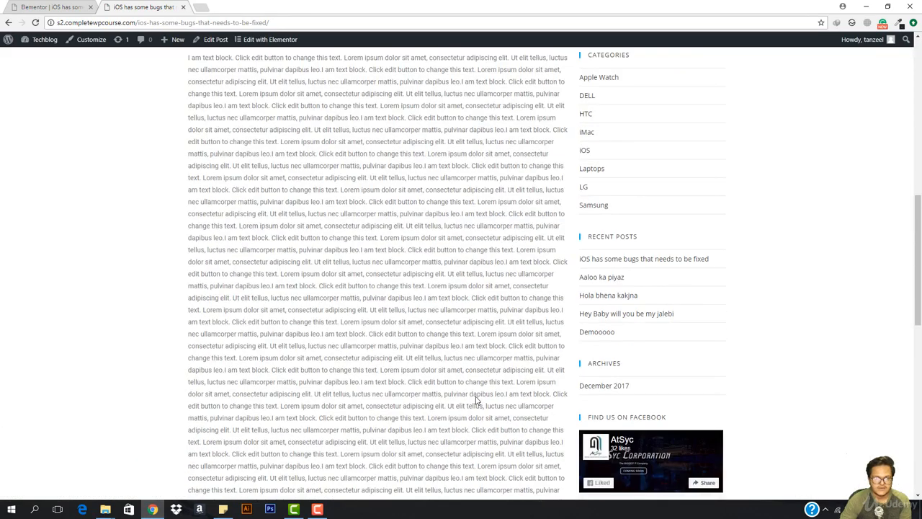
pyautogui.scroll(1, 426, 385)
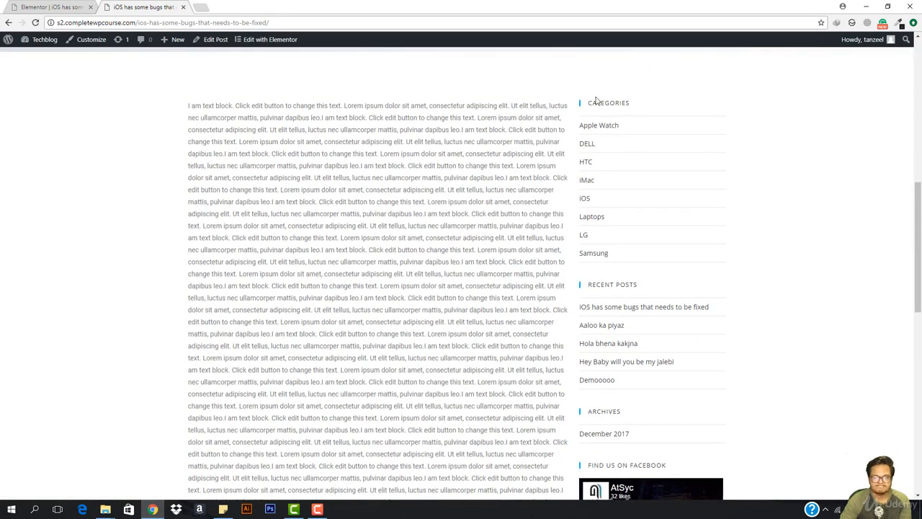
pyautogui.scroll(-9, 596, 101)
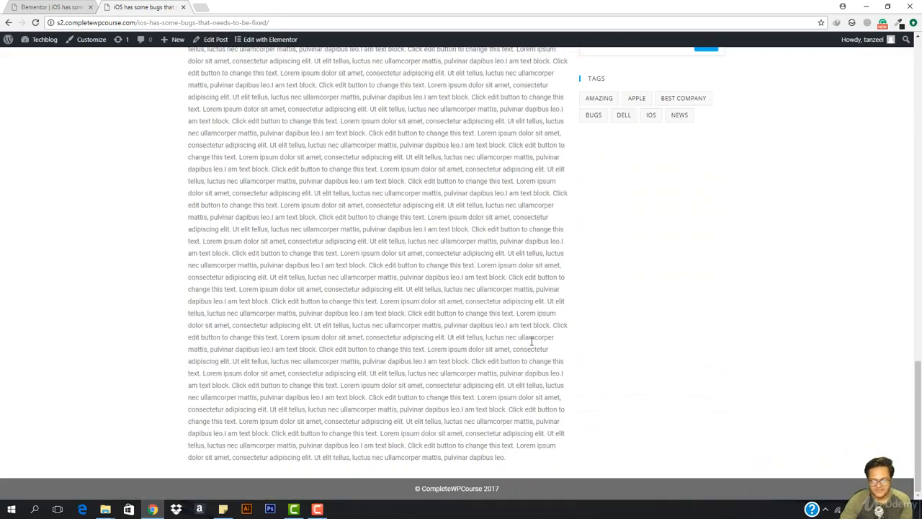
pyautogui.scroll(15, 491, 442)
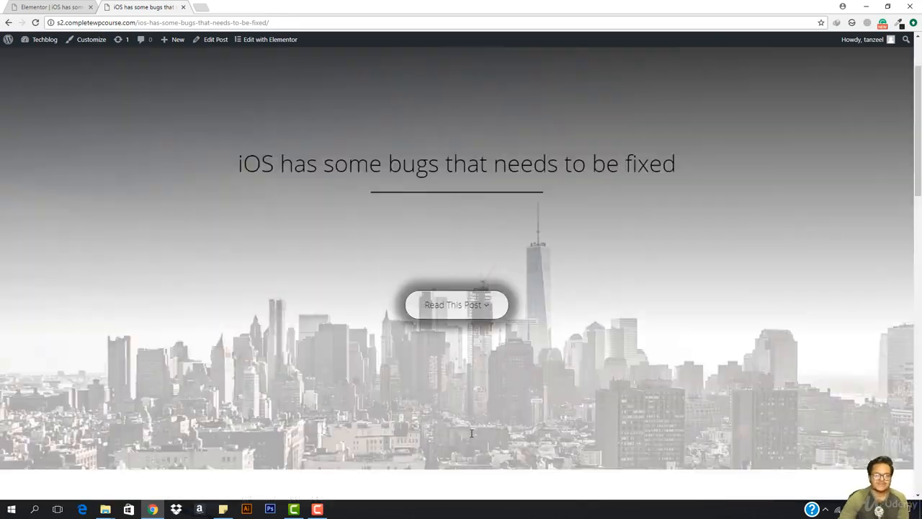